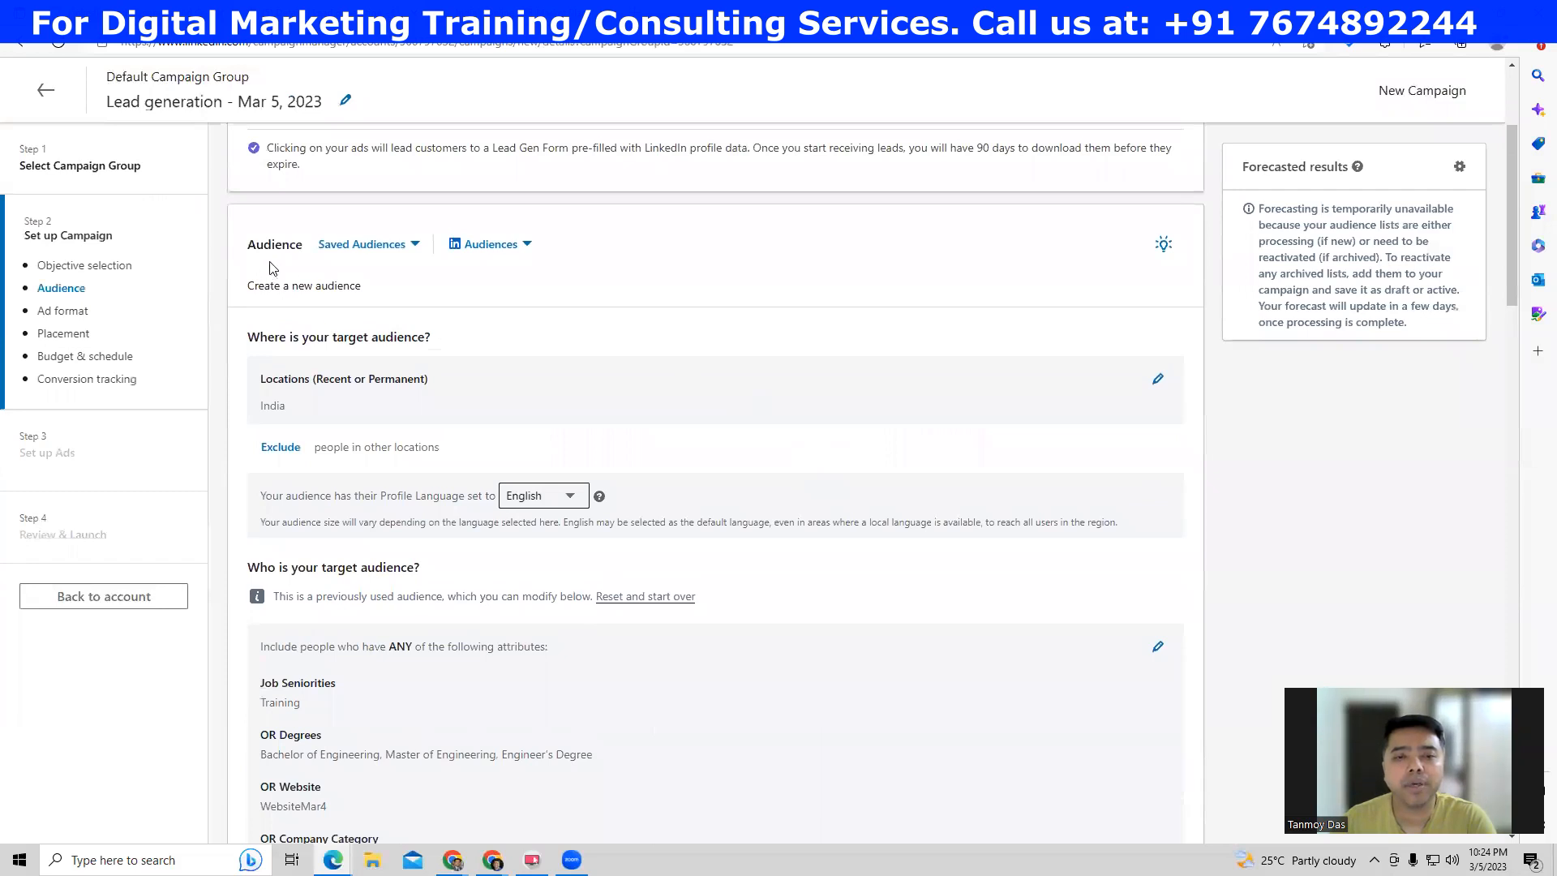
- Add Telangana, India and Maharashtra, India to the campaign's target audience locations
click(1159, 382)
click(347, 448)
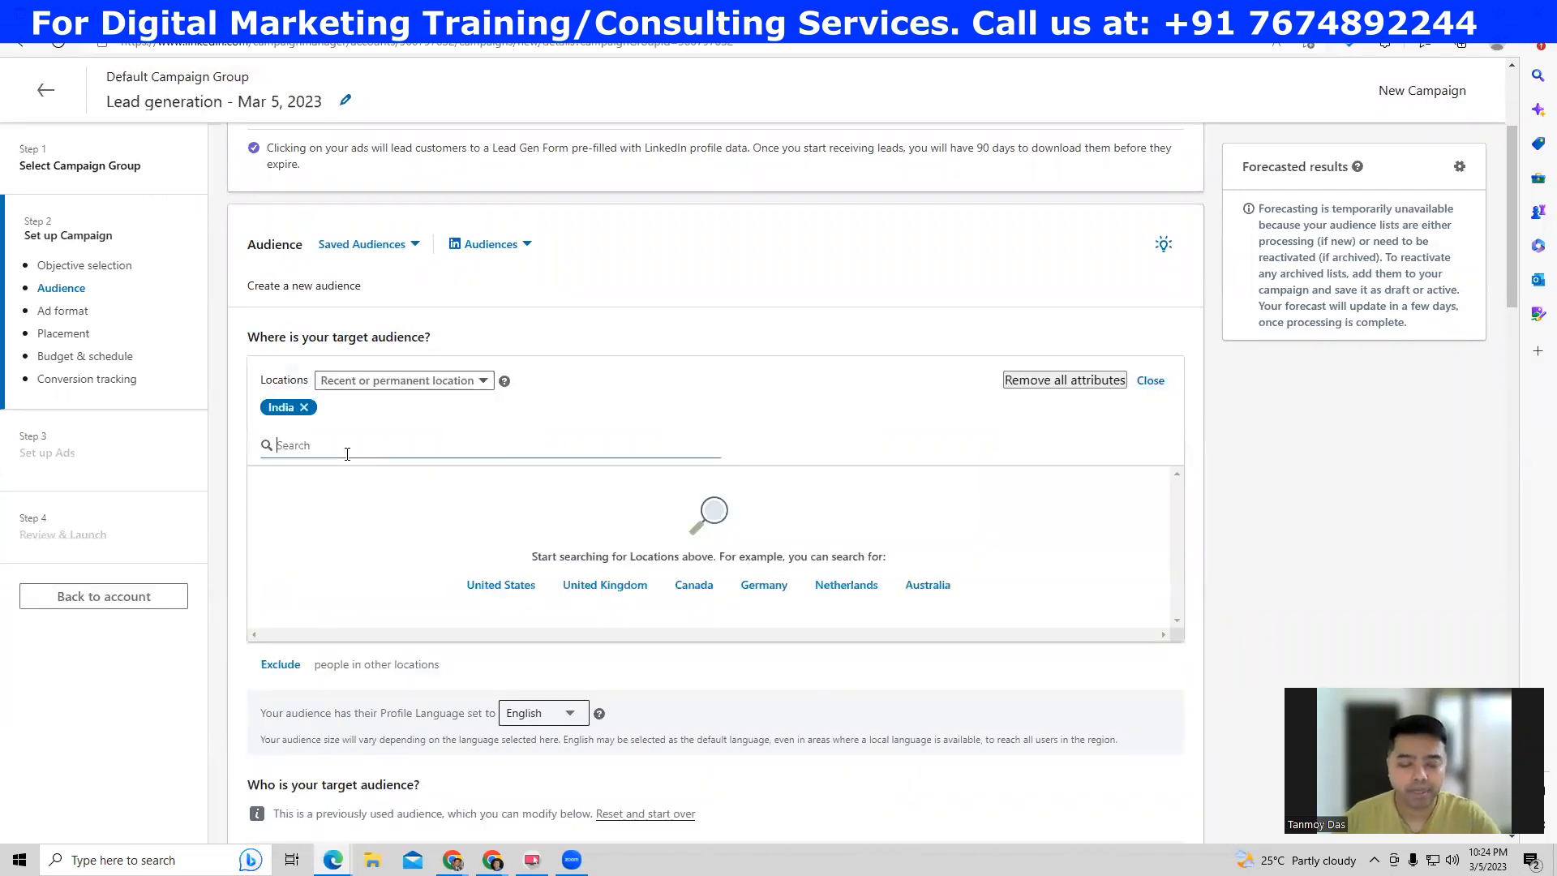
text(telan)
click(316, 480)
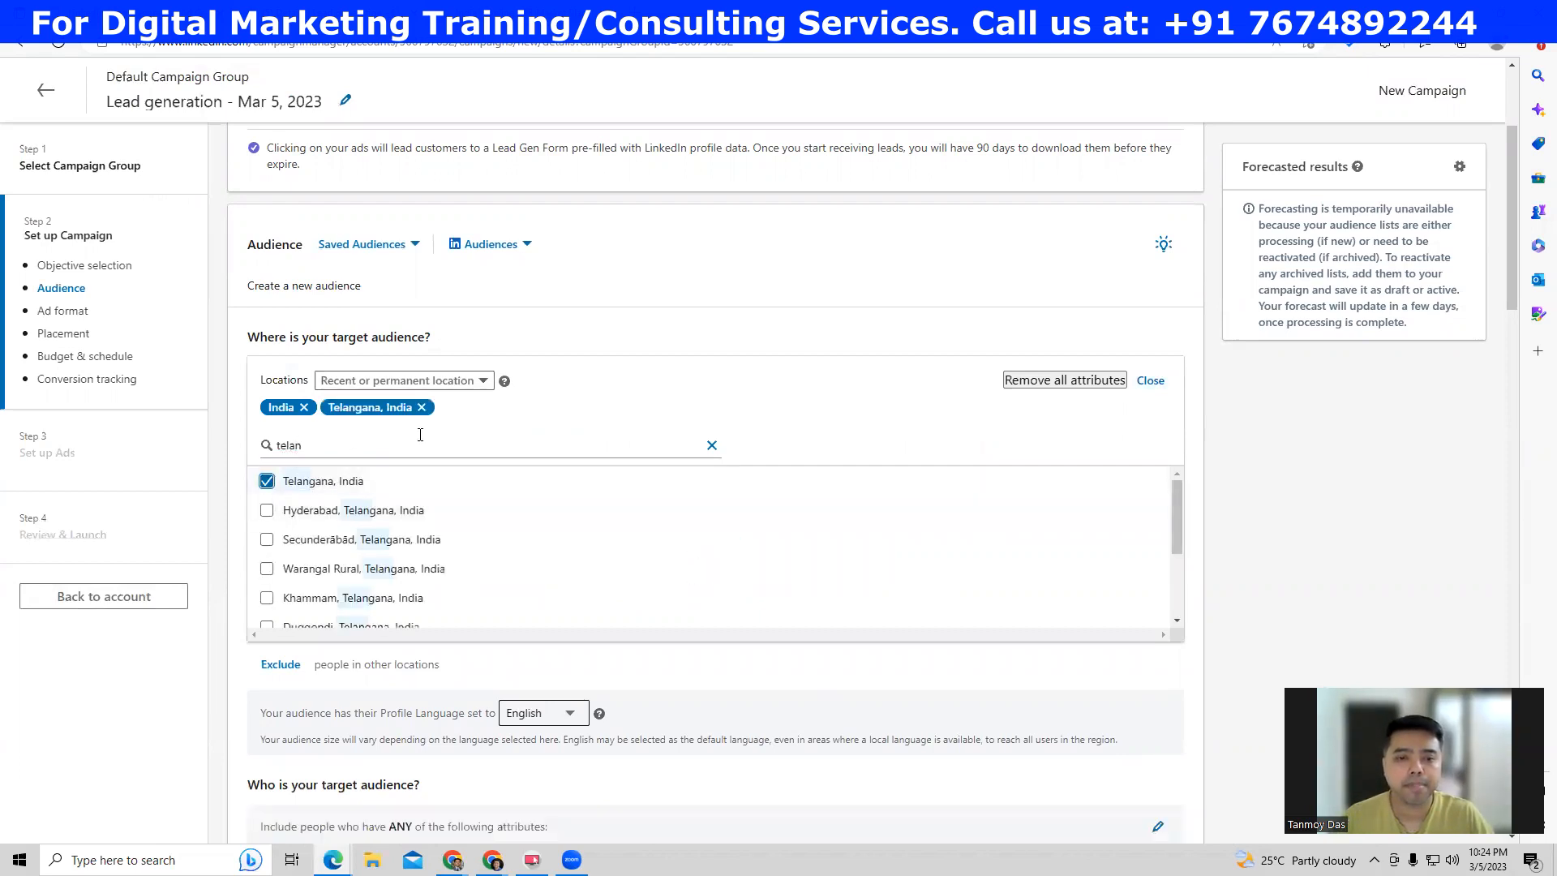
drag(307, 445, 251, 446)
text(maha)
click(266, 481)
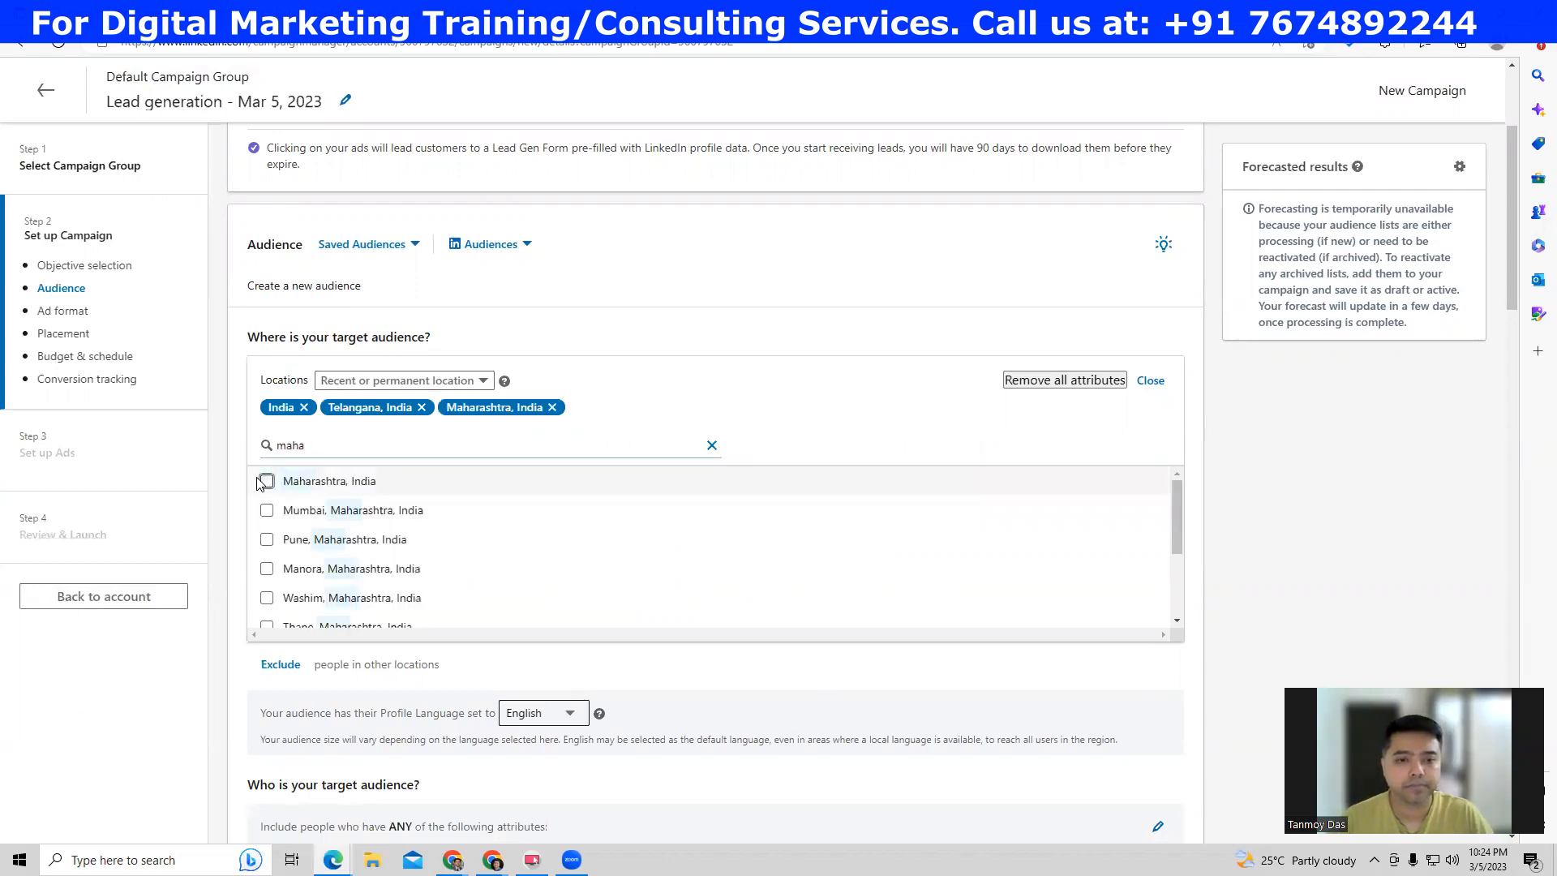
click(1149, 380)
- Add Female and Male as Member Gender demographics to the first group of included audience attributes, accepting the non-discrimination certification
scroll(600, 462, down, 4)
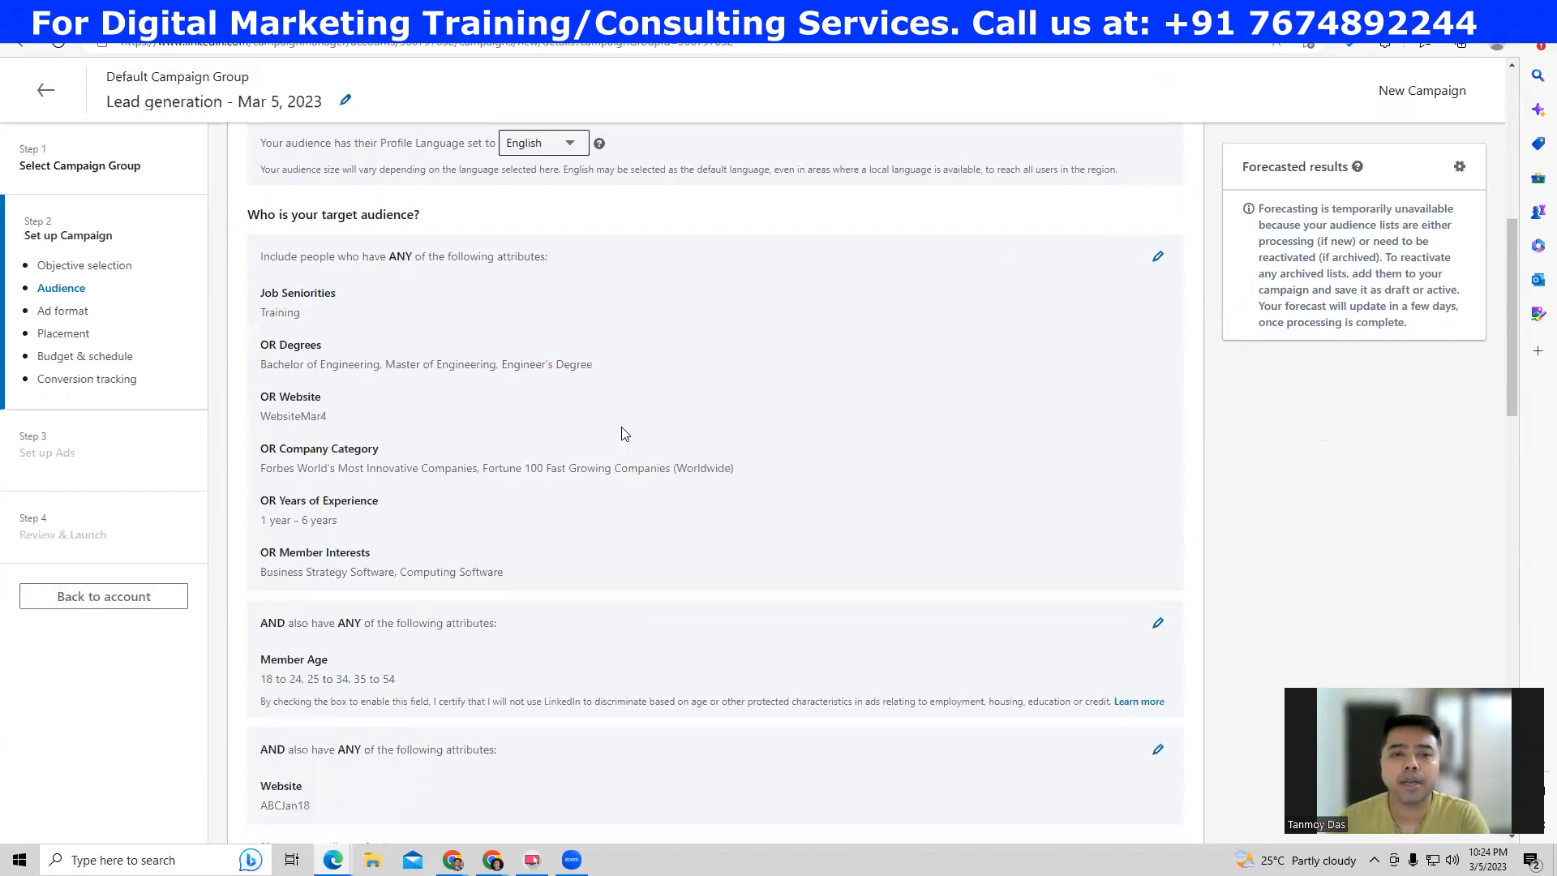
click(1158, 256)
scroll(591, 459, down, 2)
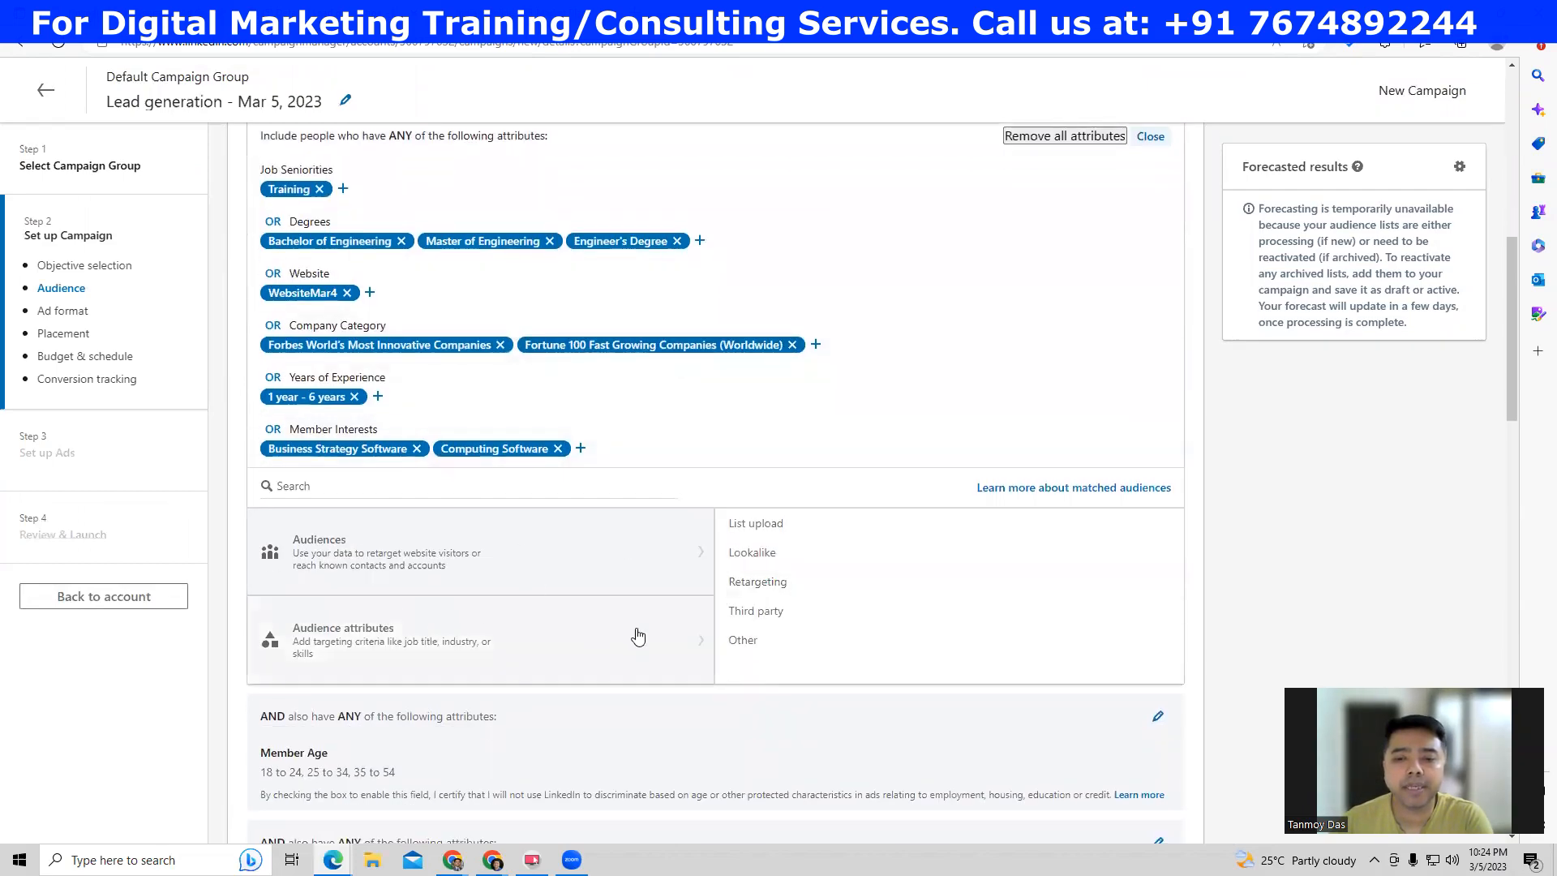
mouse_move(615, 619)
click(762, 553)
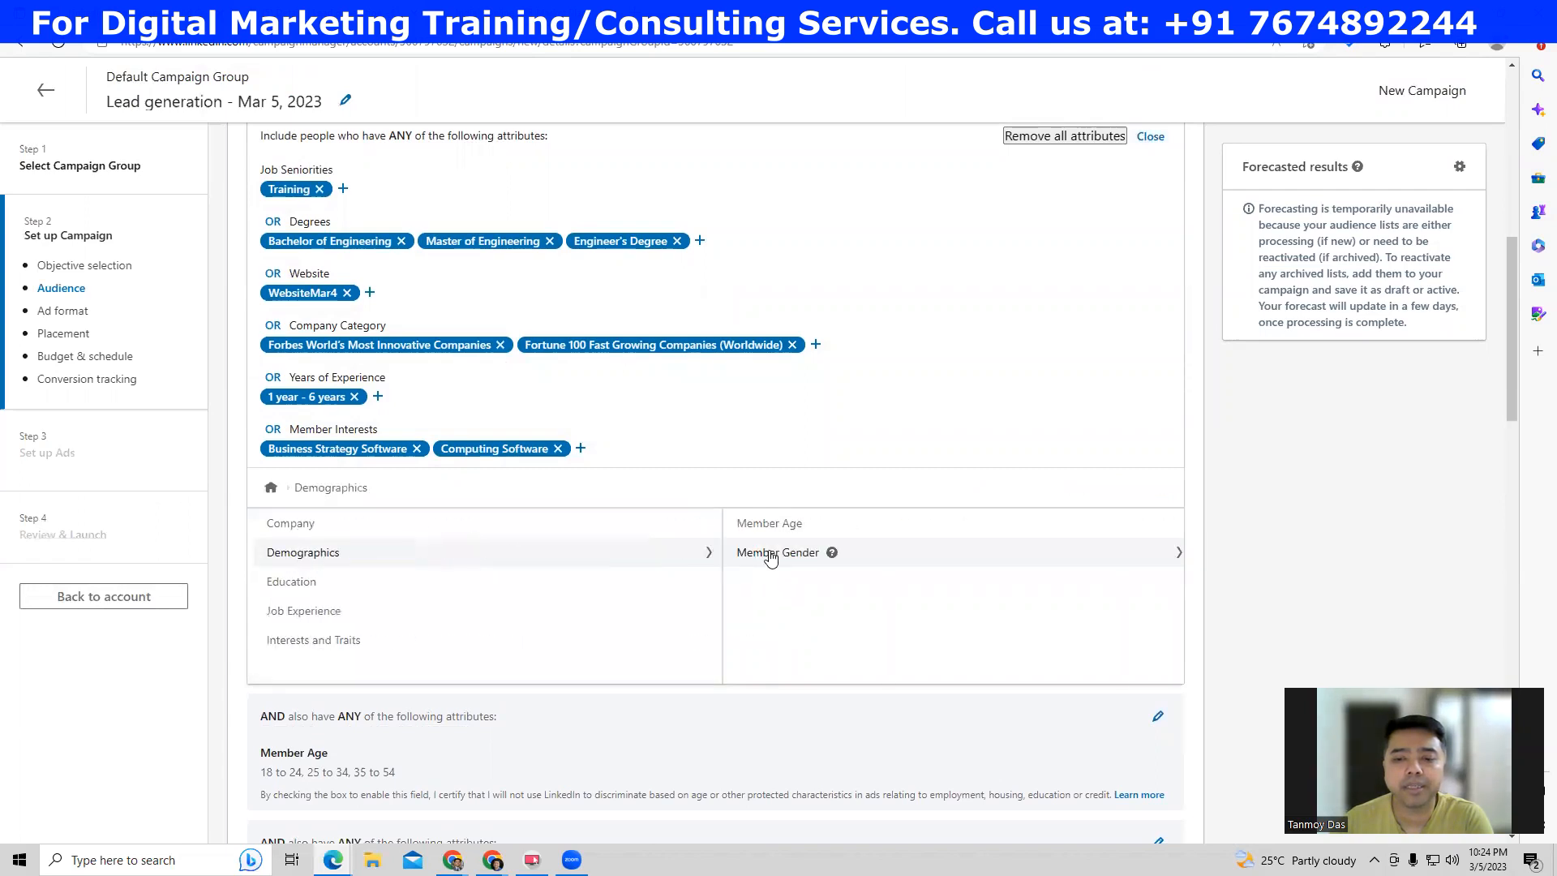
click(770, 555)
click(369, 535)
click(265, 585)
click(277, 616)
click(271, 535)
click(270, 582)
click(270, 618)
click(270, 534)
click(270, 582)
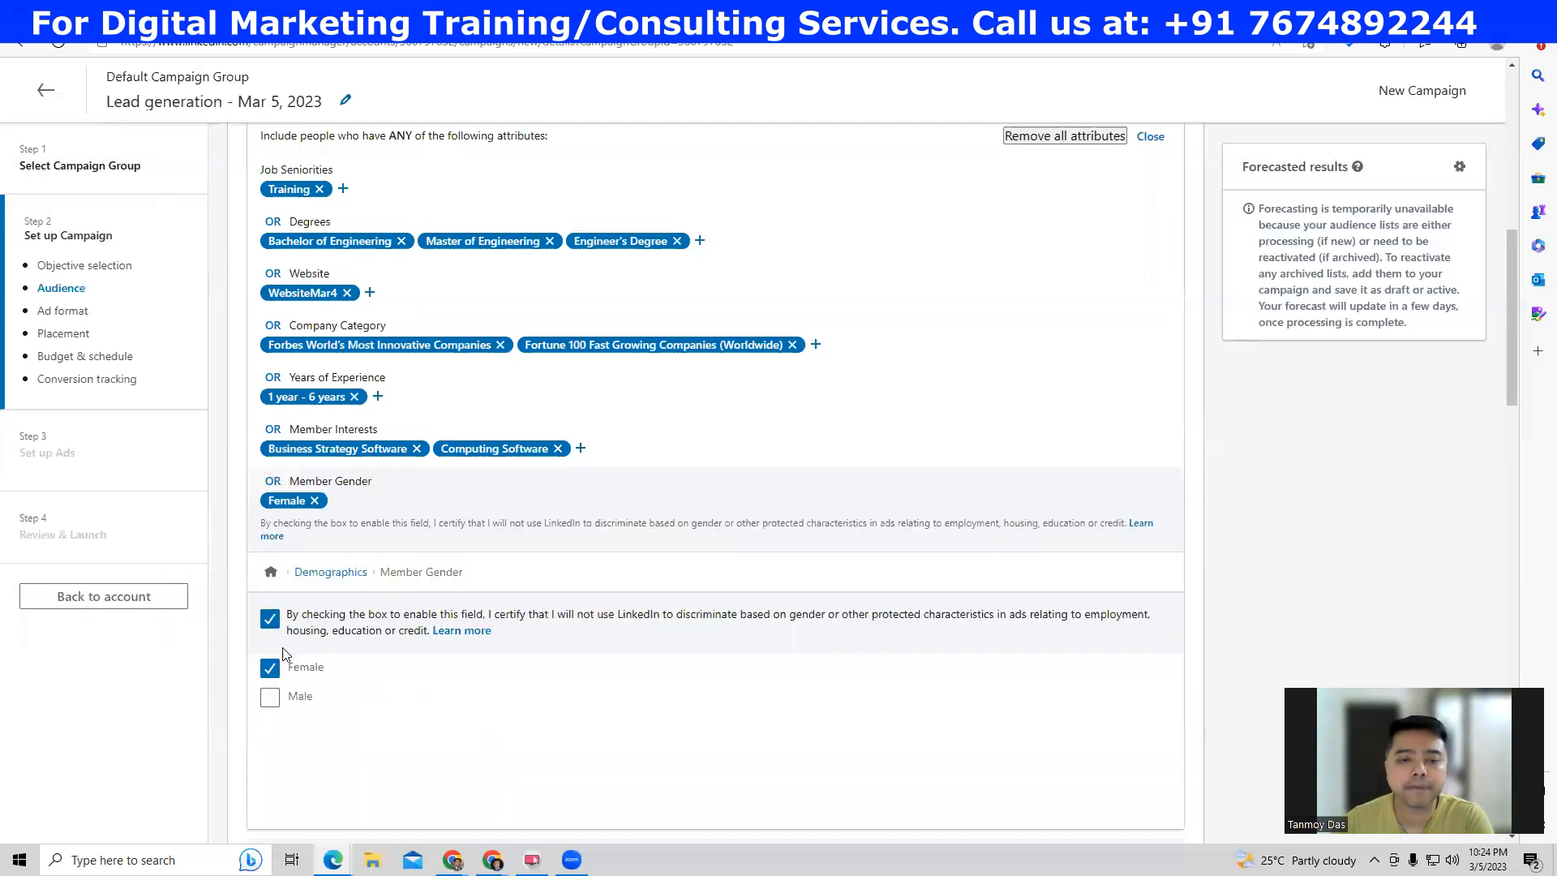
click(270, 697)
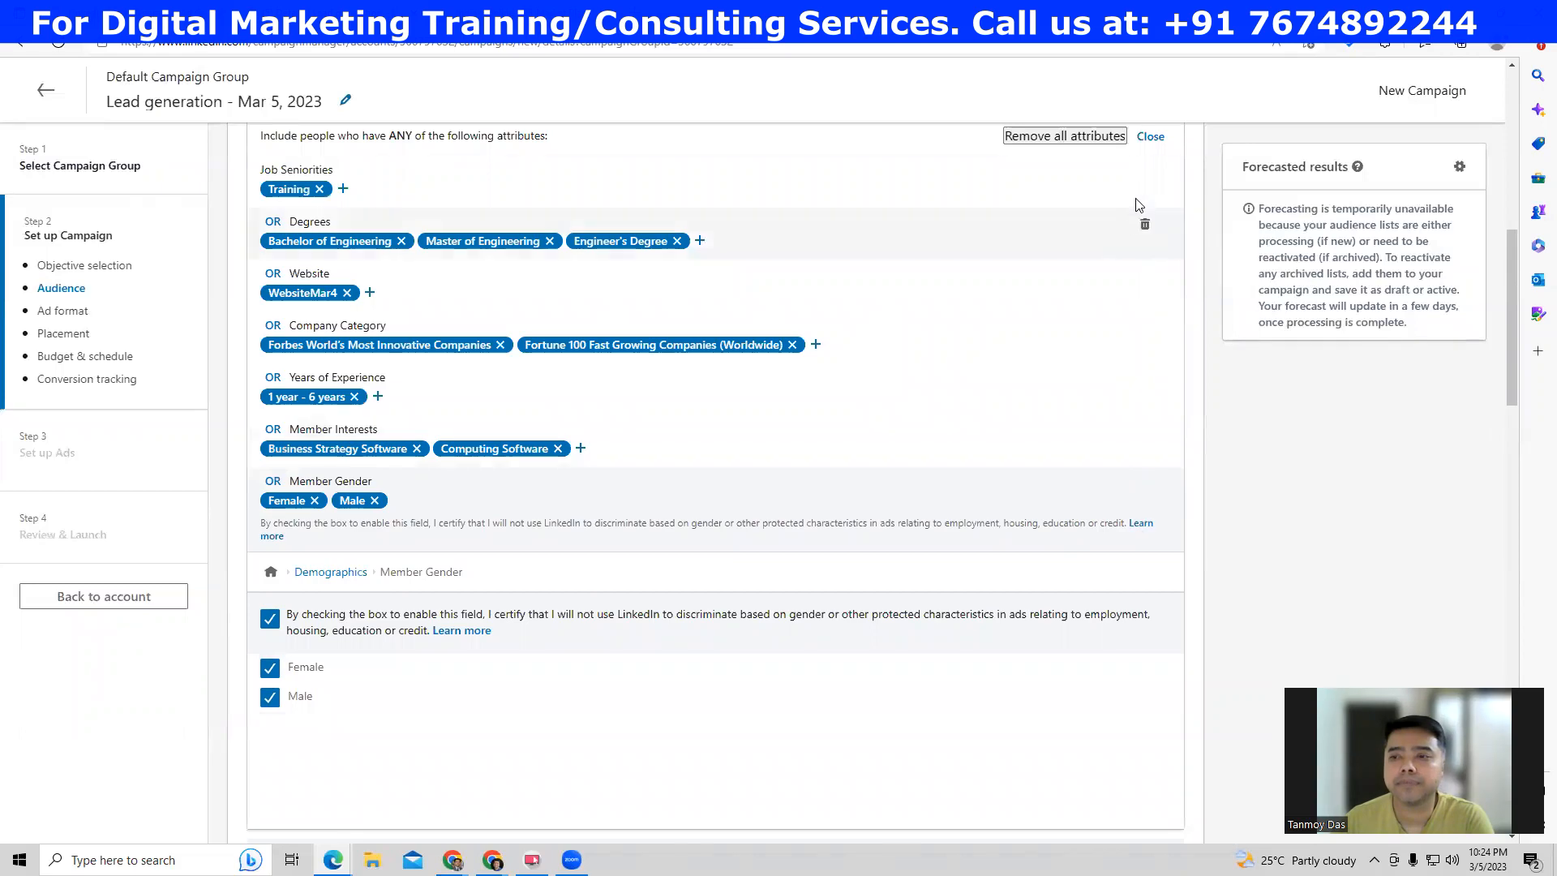
click(1150, 138)
- Select the Lead Gen conversion for conversion tracking, then save the campaign setup and continue to the ads step
scroll(762, 373, down, 4)
scroll(767, 366, down, 1)
scroll(767, 367, down, 3)
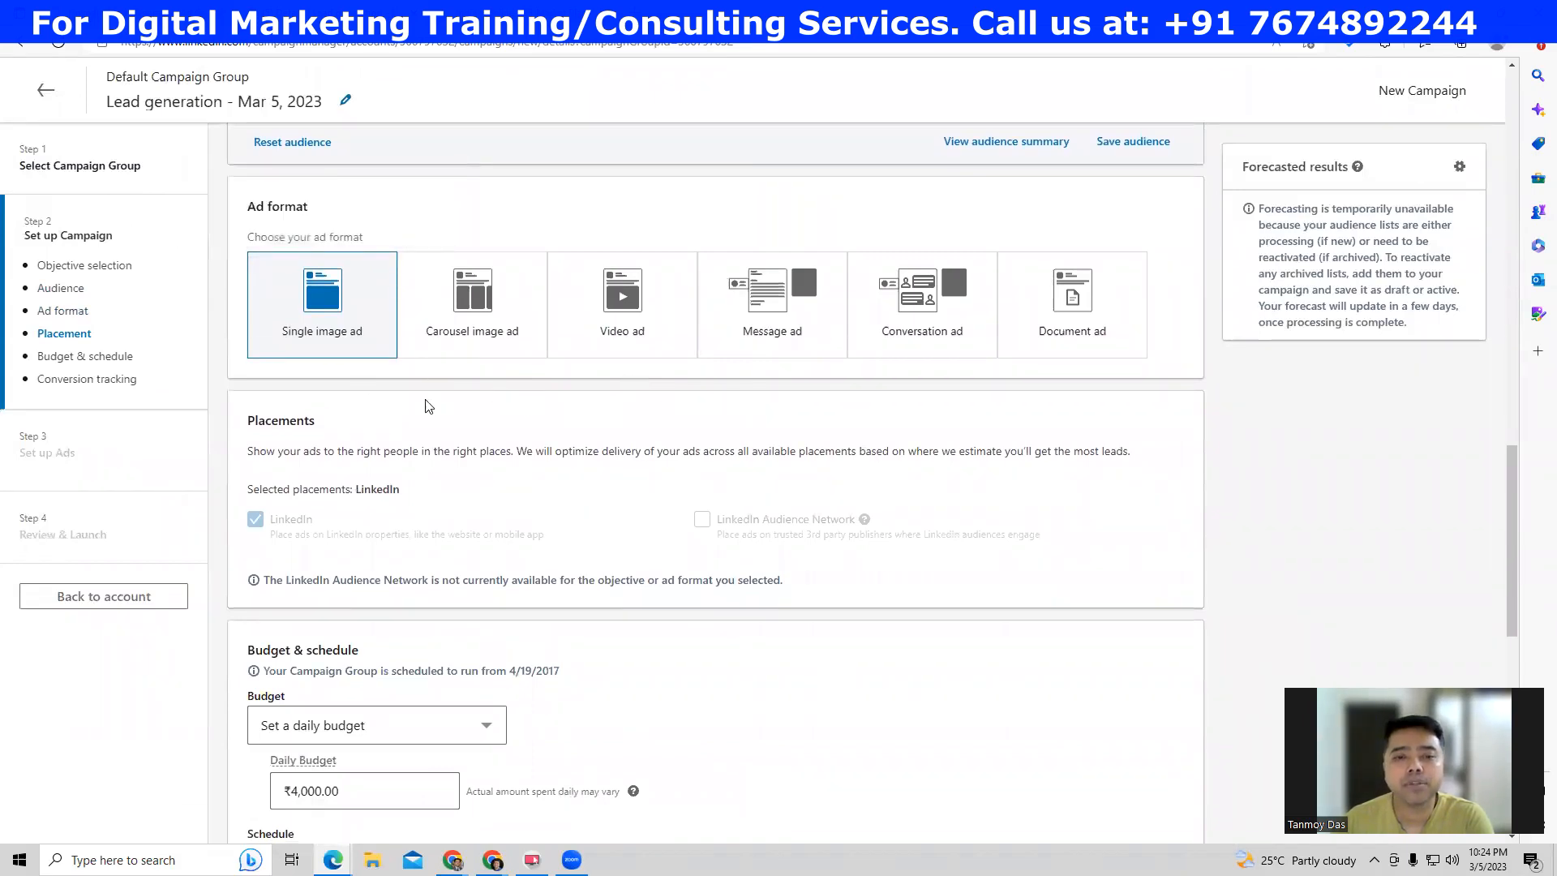
scroll(680, 440, down, 5)
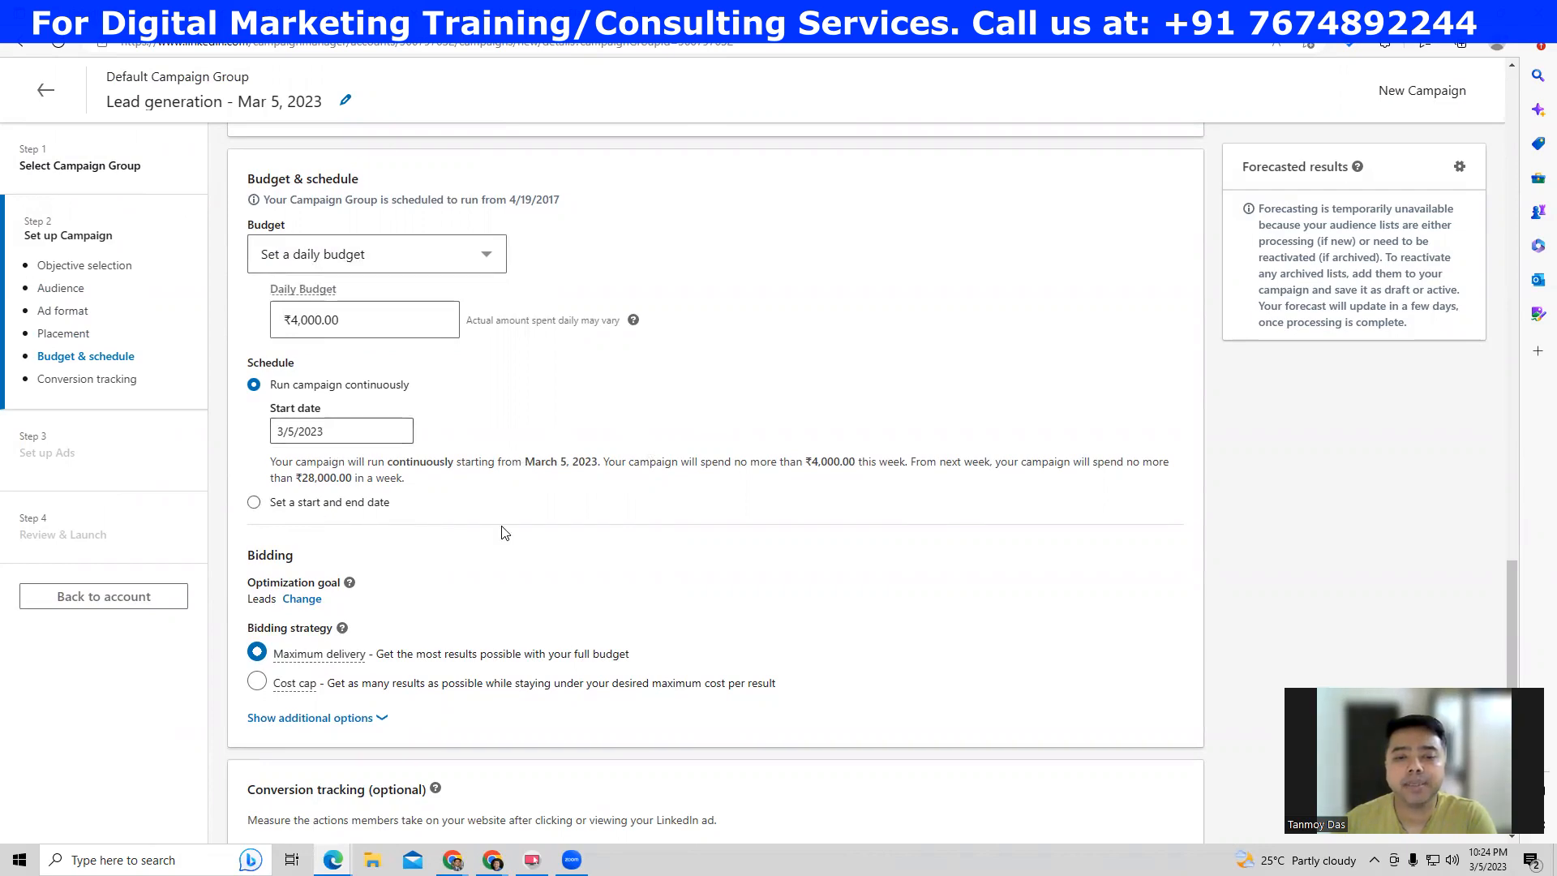
scroll(504, 532, down, 4)
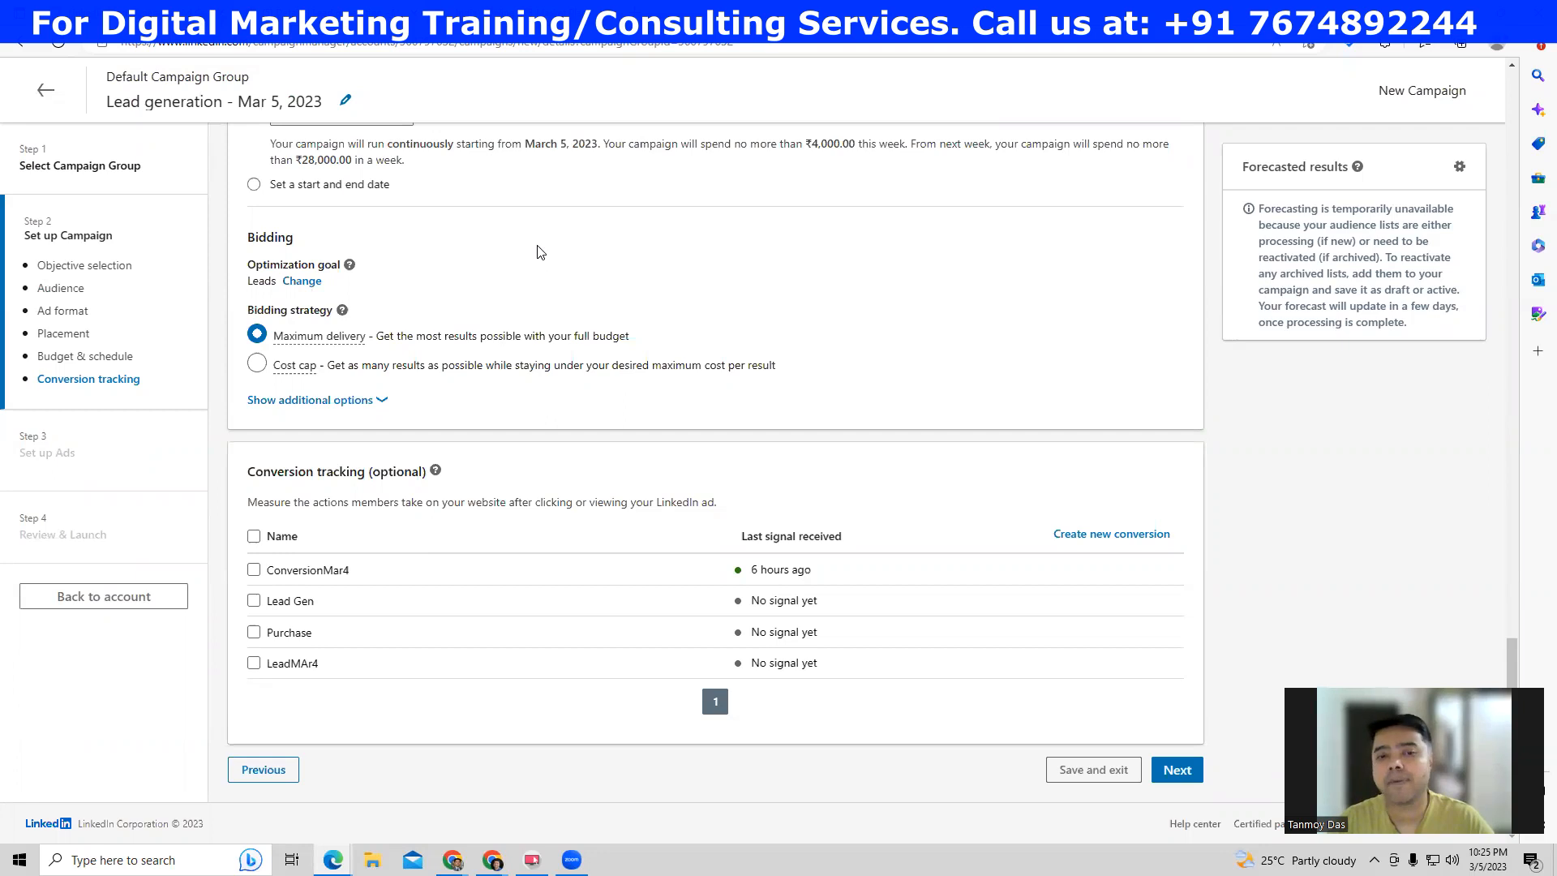
mouse_move(328, 347)
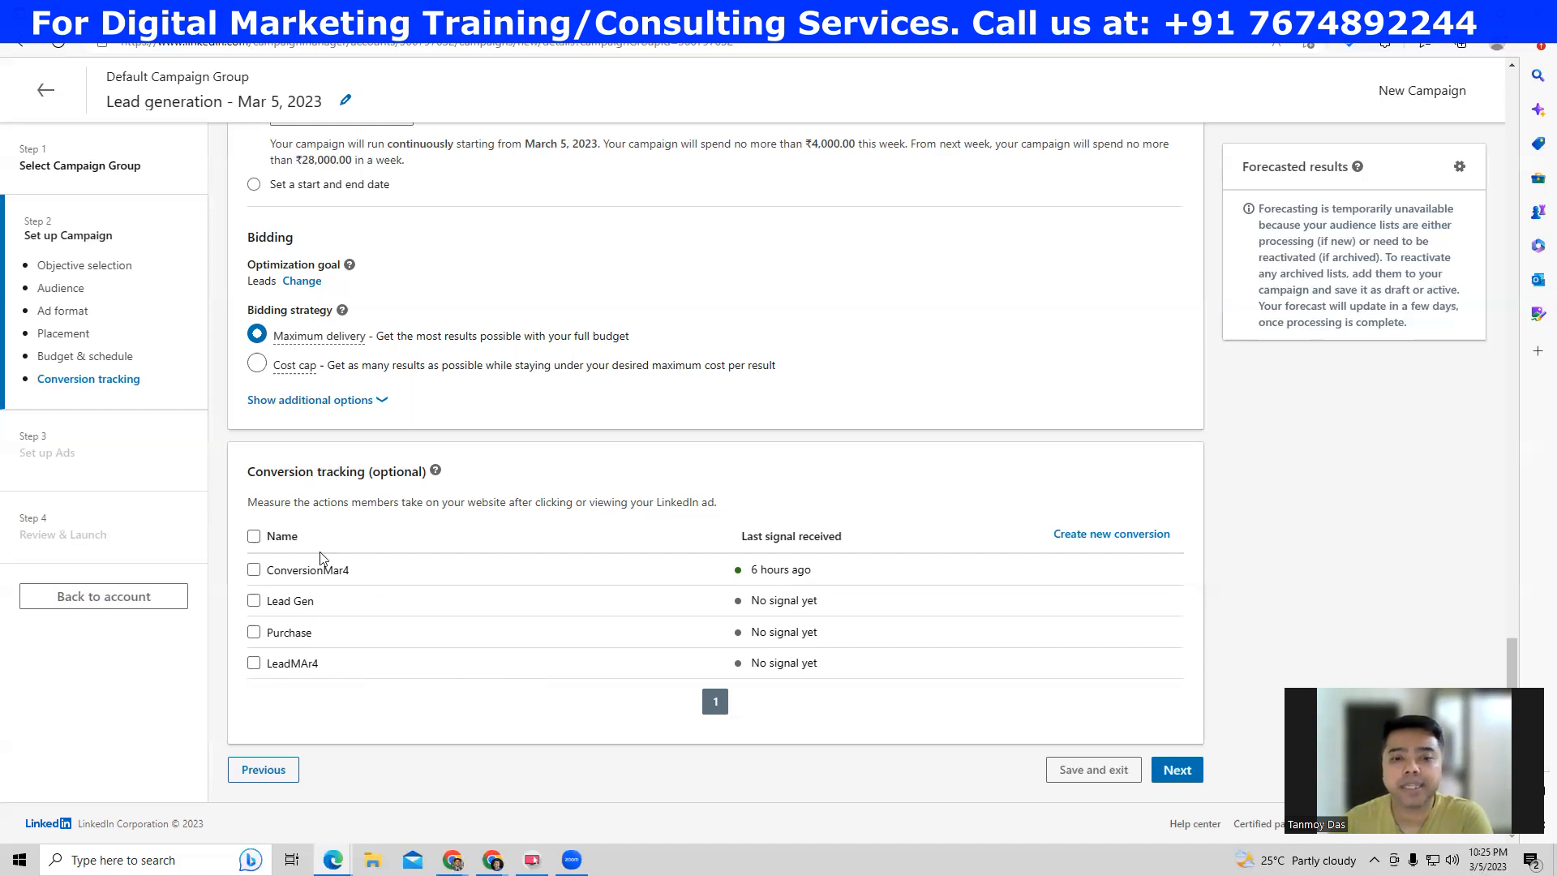
click(255, 602)
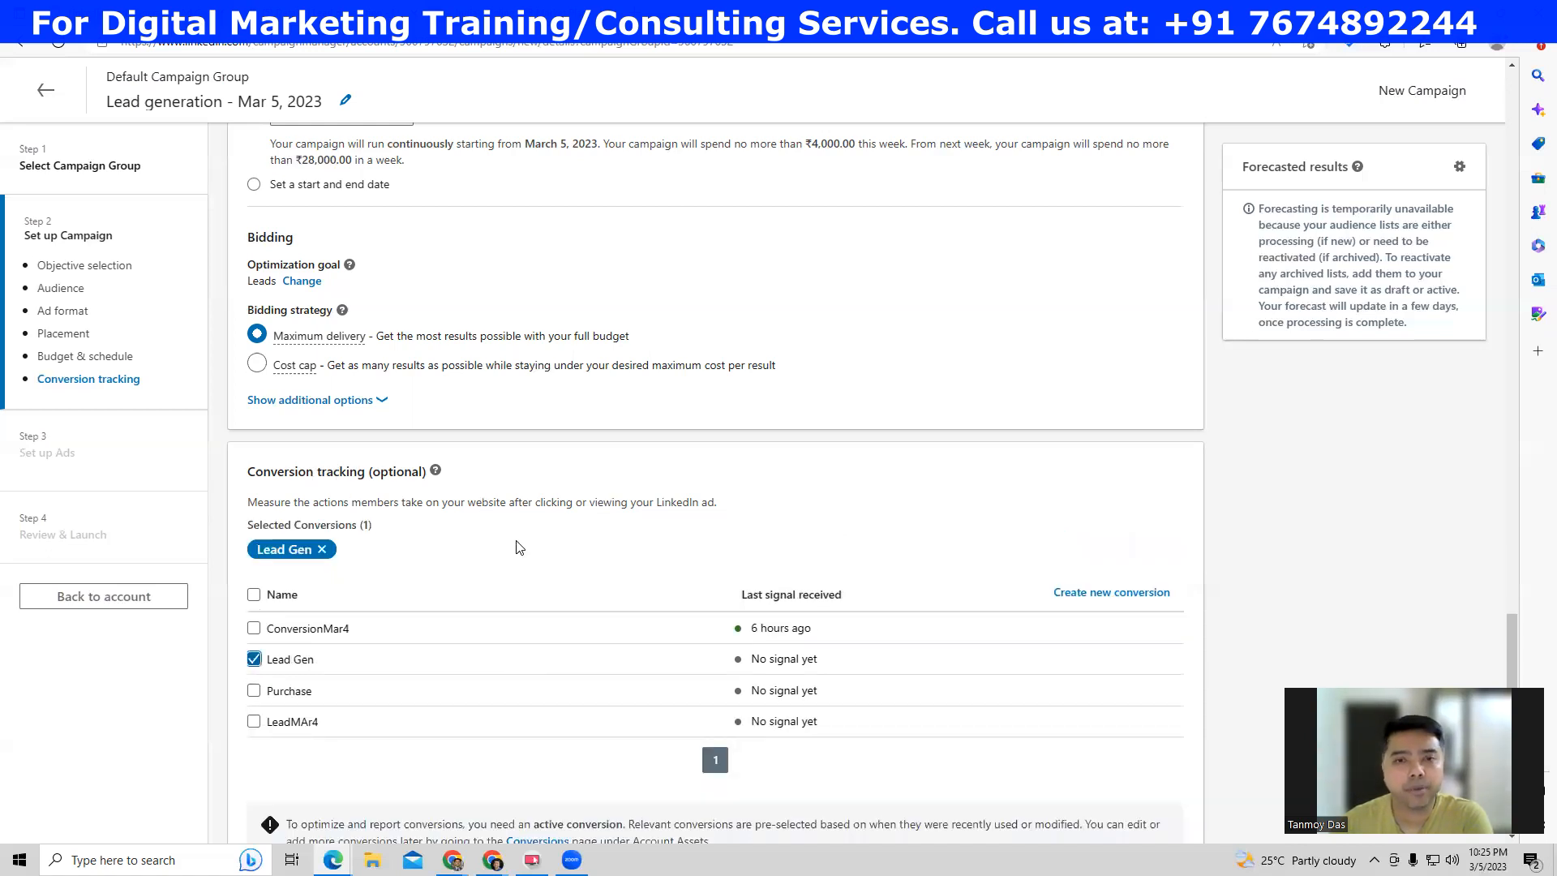
scroll(519, 547, down, 2)
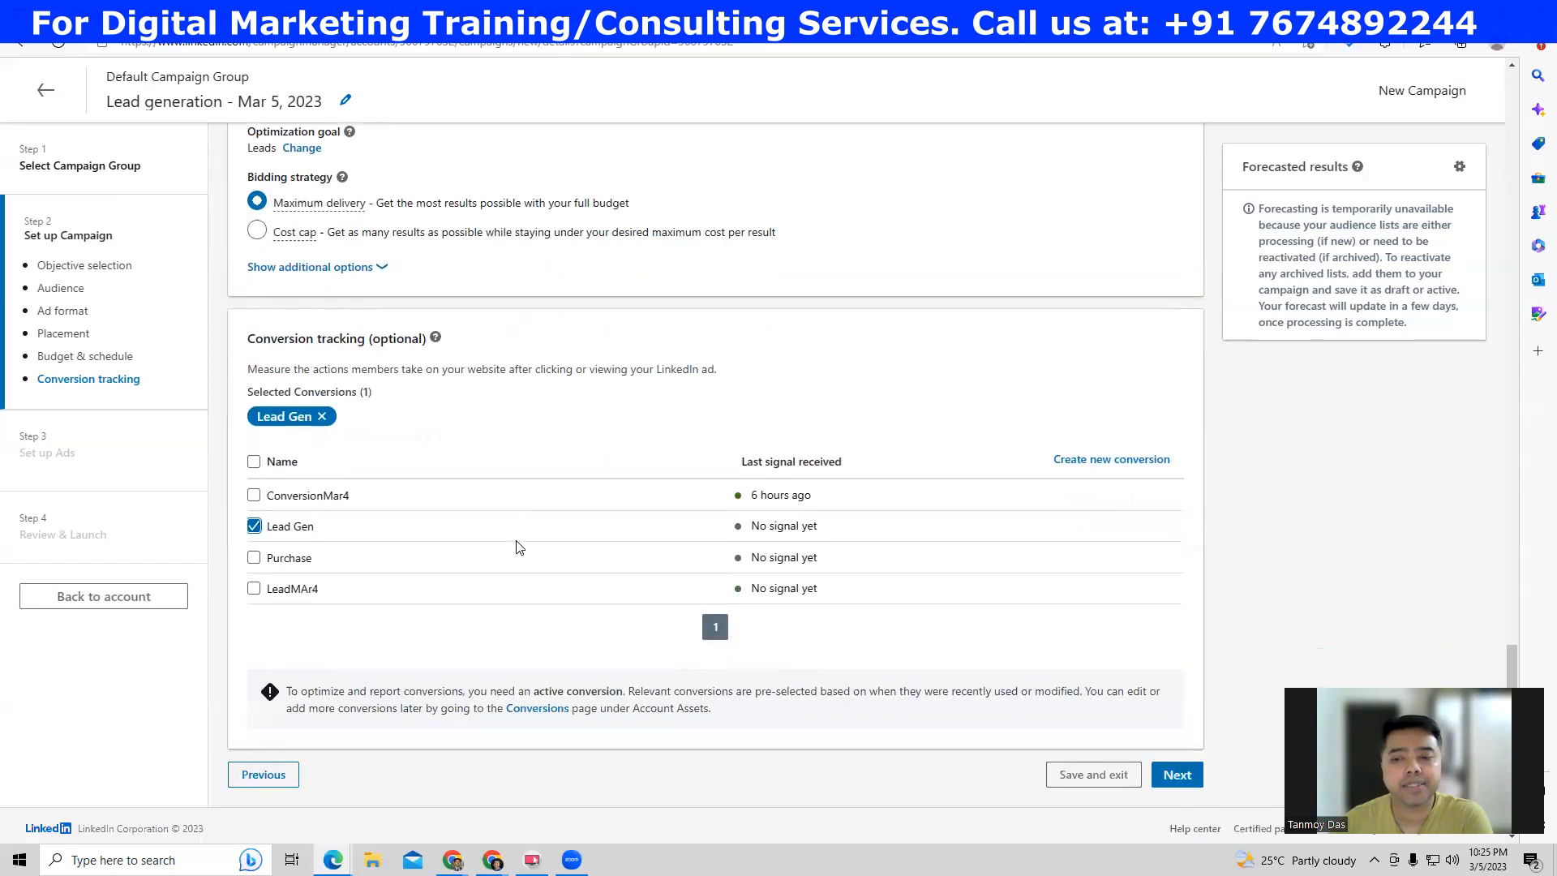
click(1170, 770)
click(1255, 723)
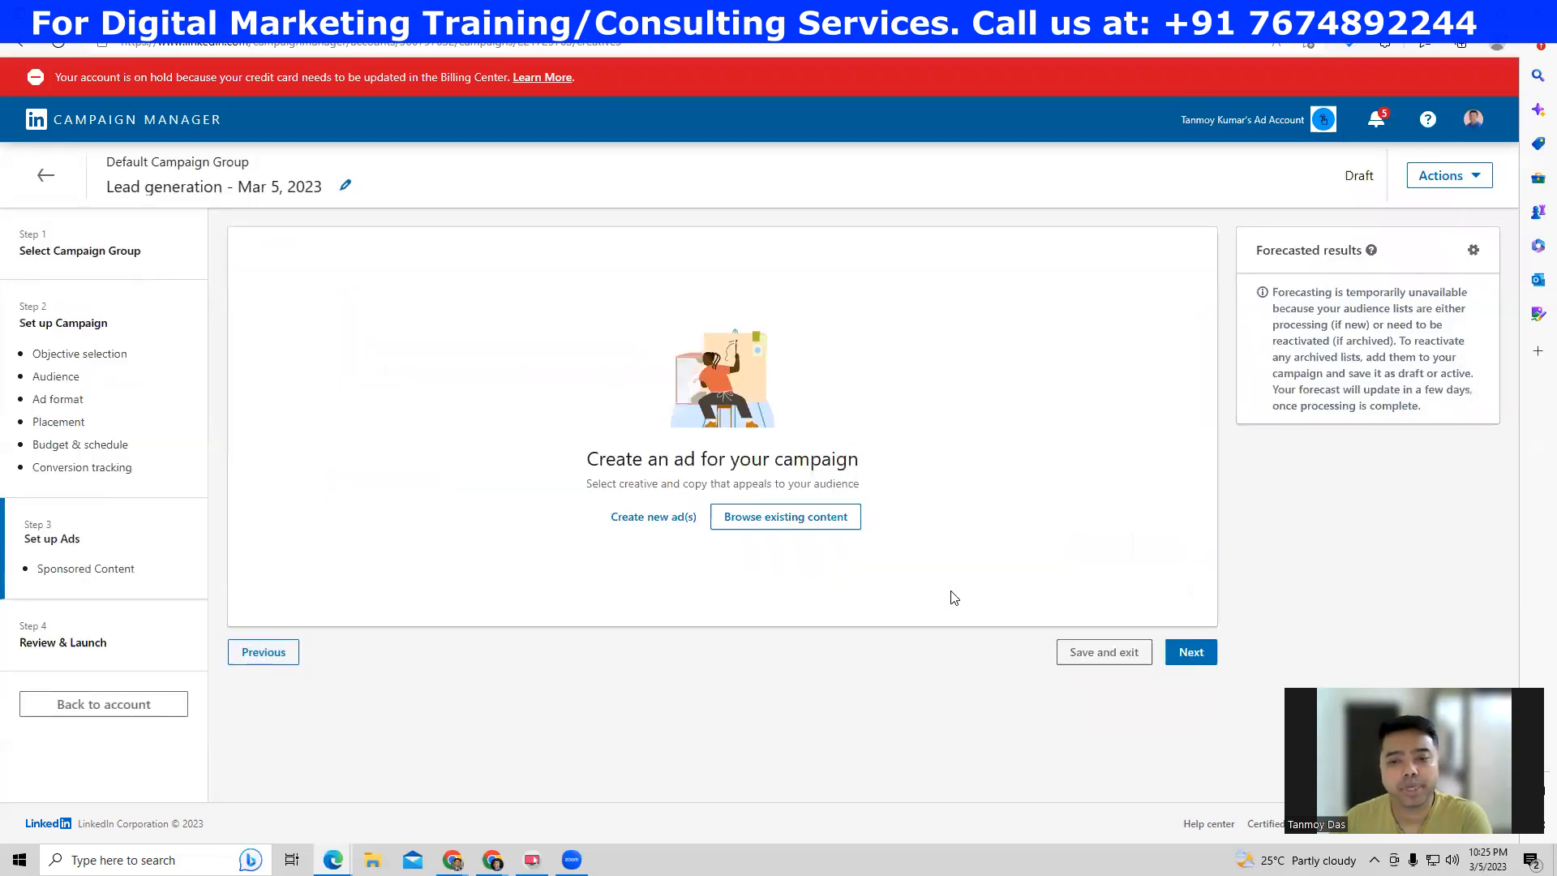
- Start a new image ad for the campaign and name it "Lead GenMar4"
click(656, 521)
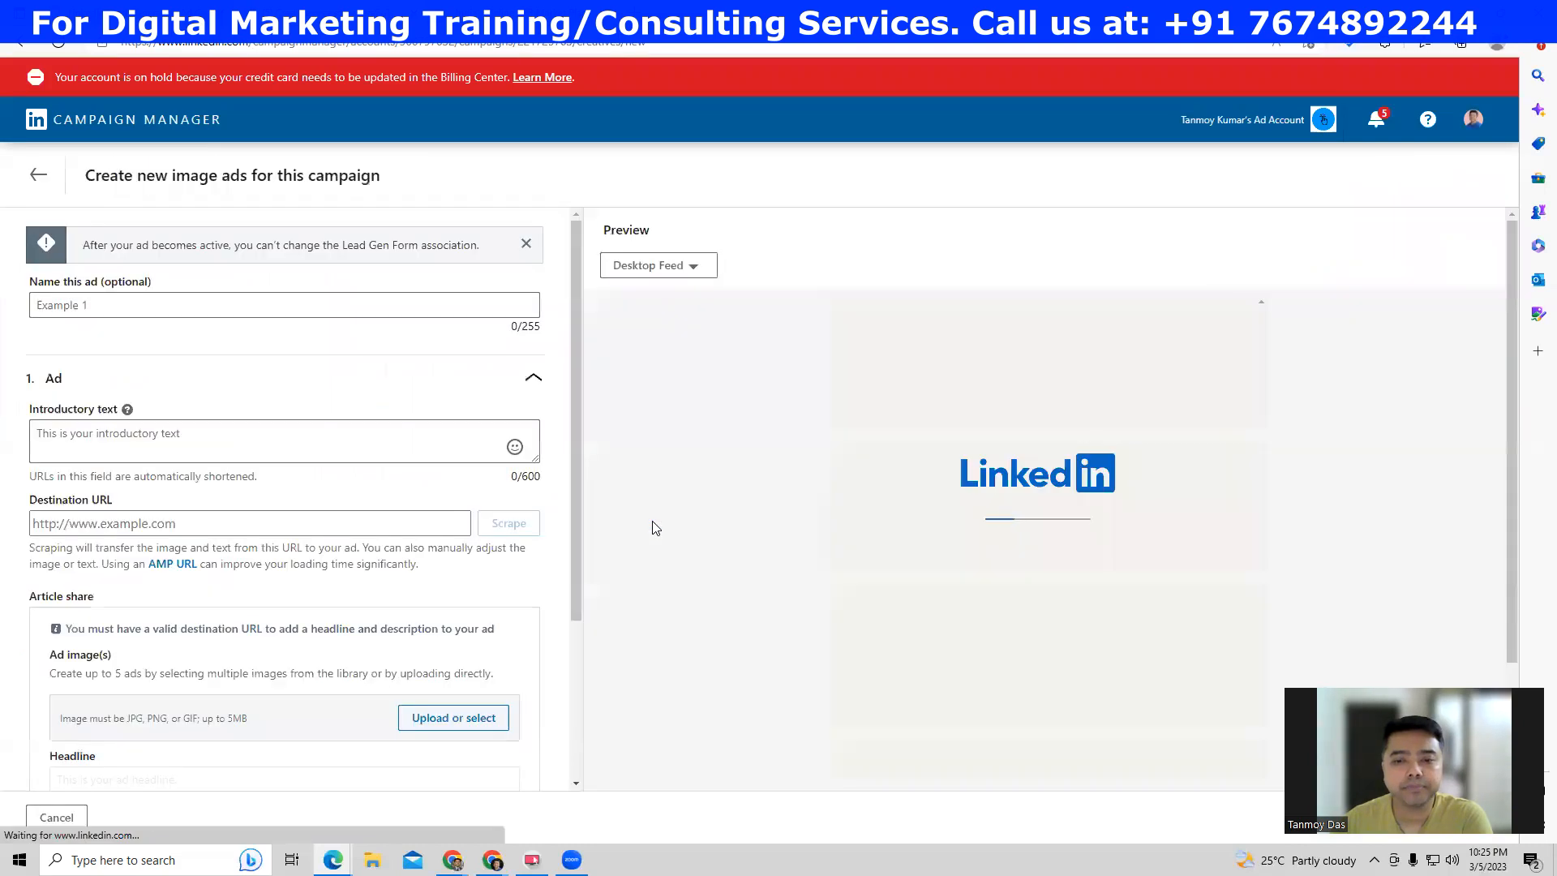
click(101, 300)
click(410, 388)
click(98, 304)
text(Lead Gen )
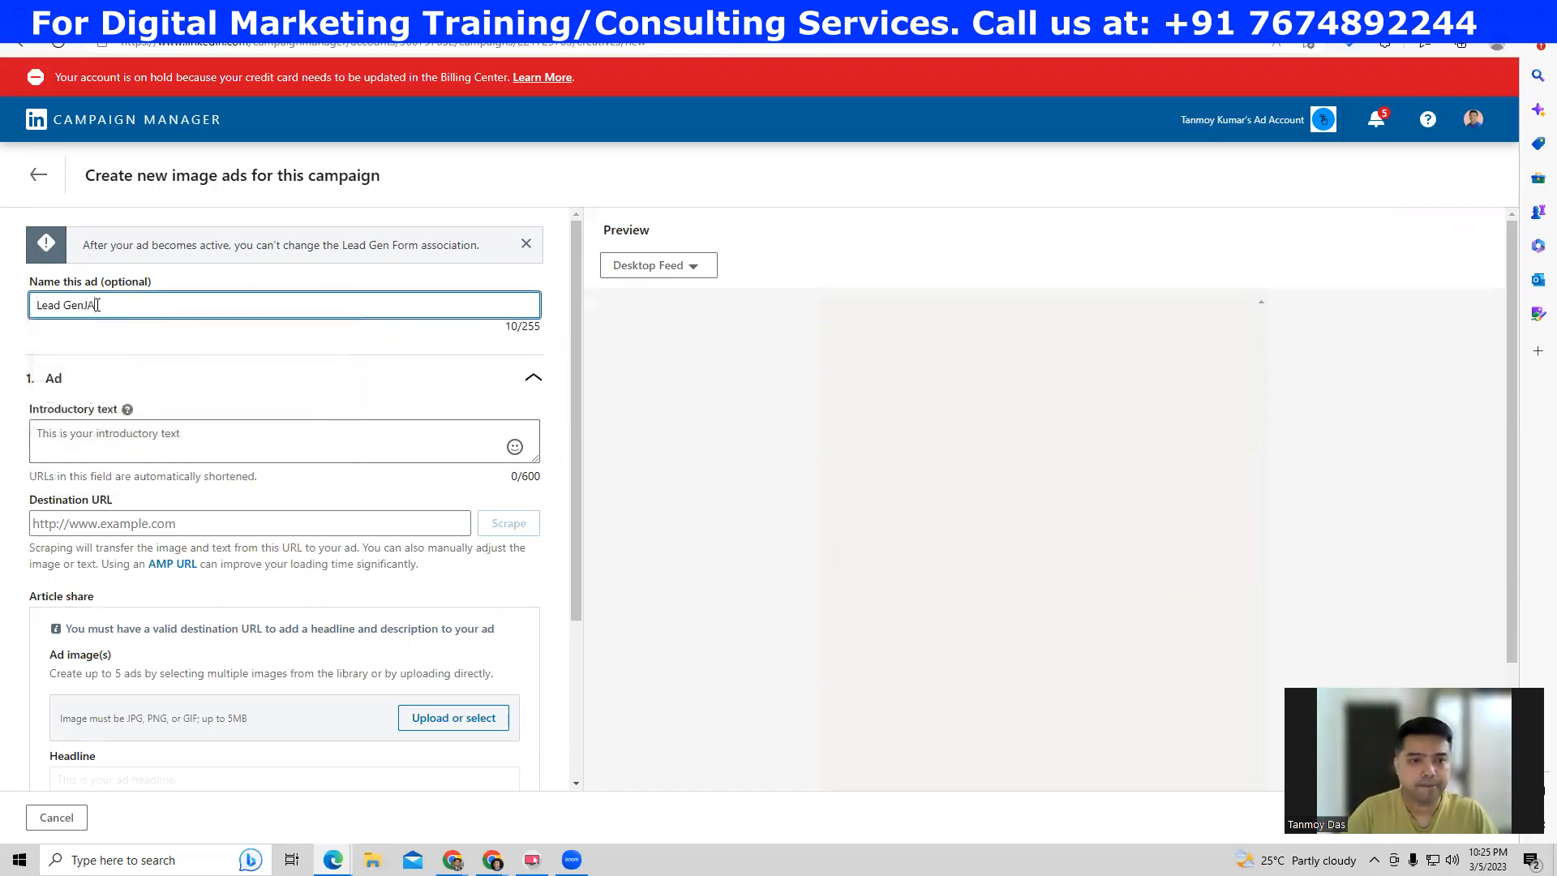
text(Mar4)
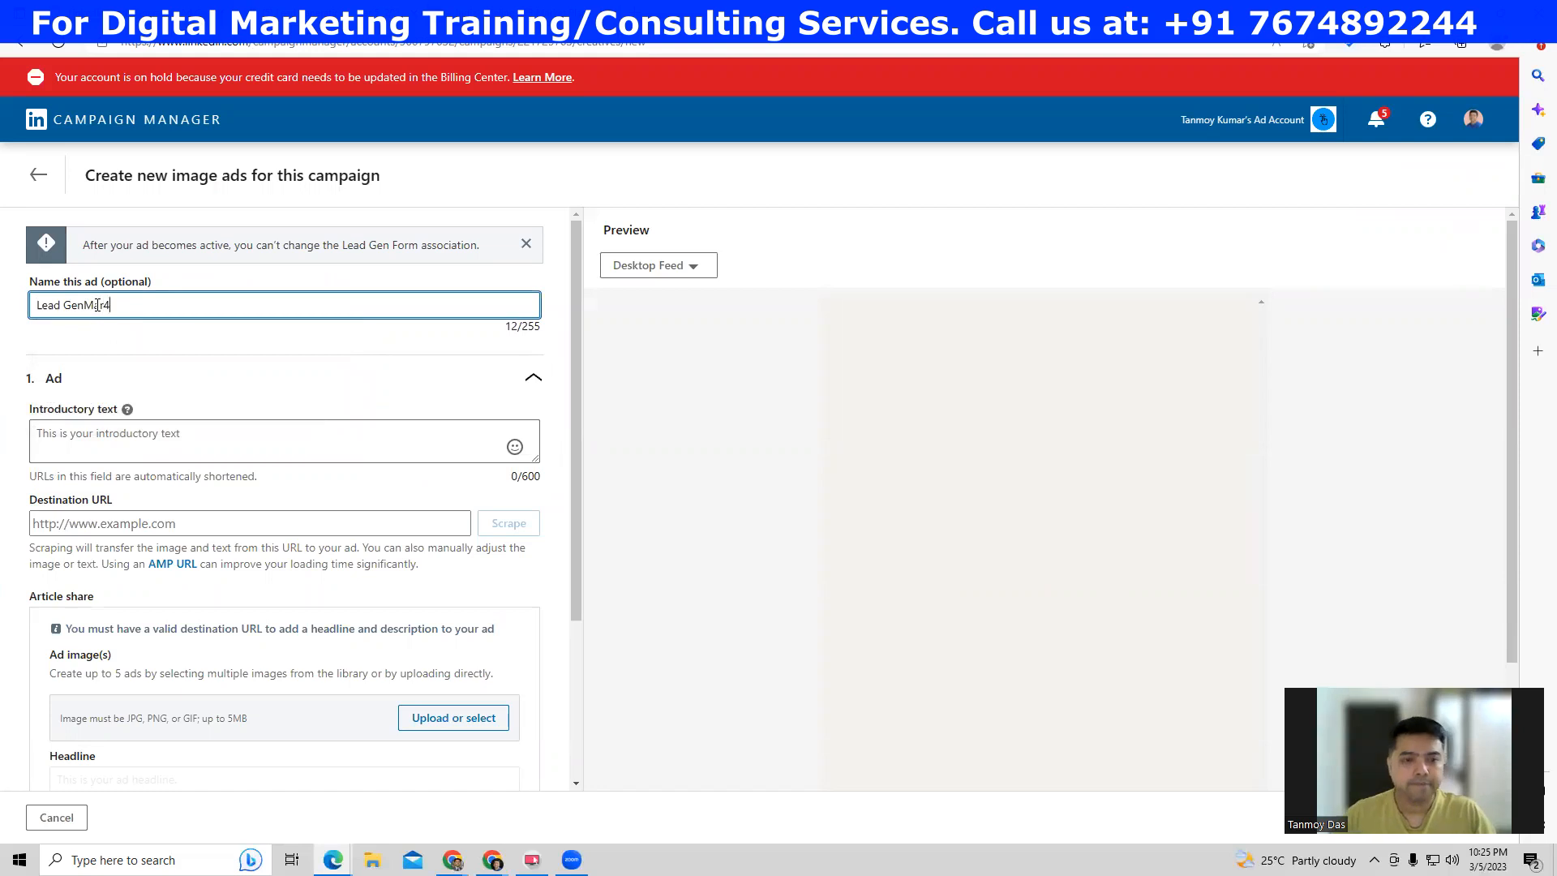
click(100, 437)
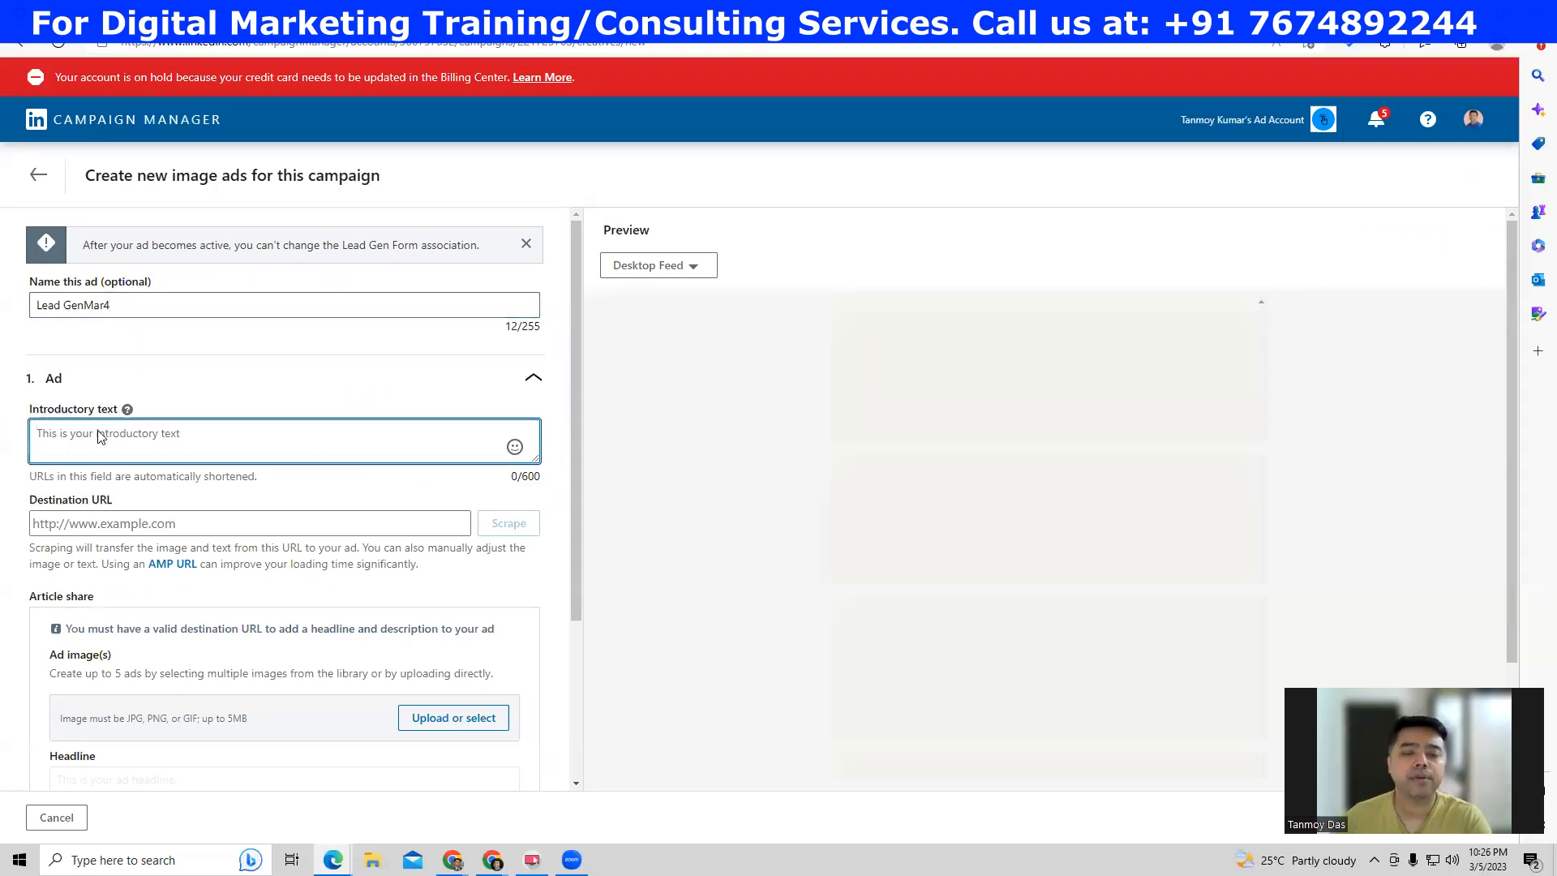
text(Be)
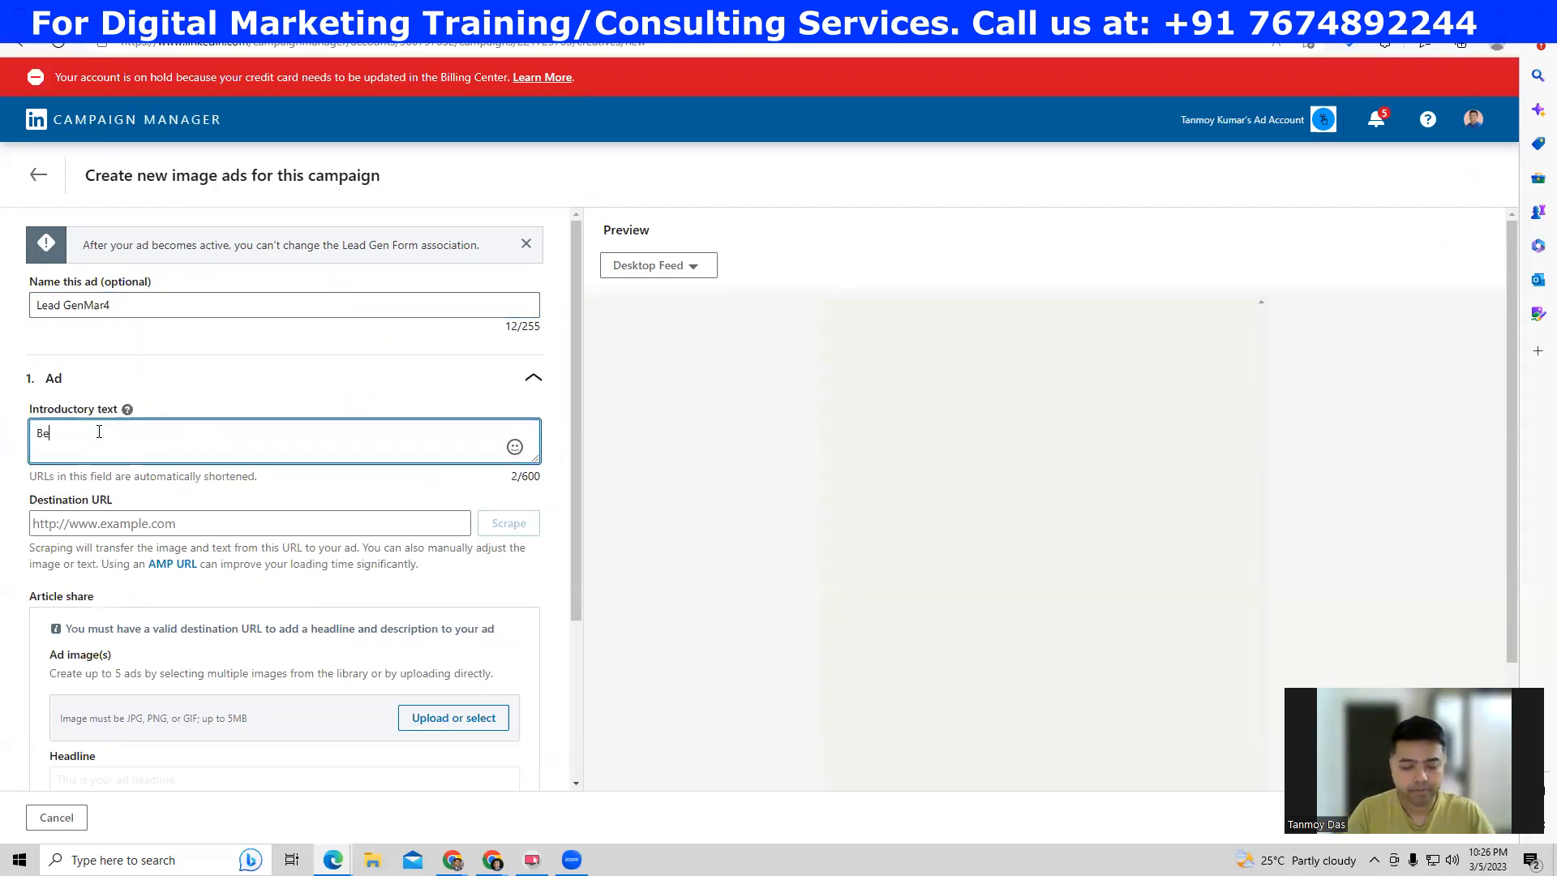
text(st Online Busine)
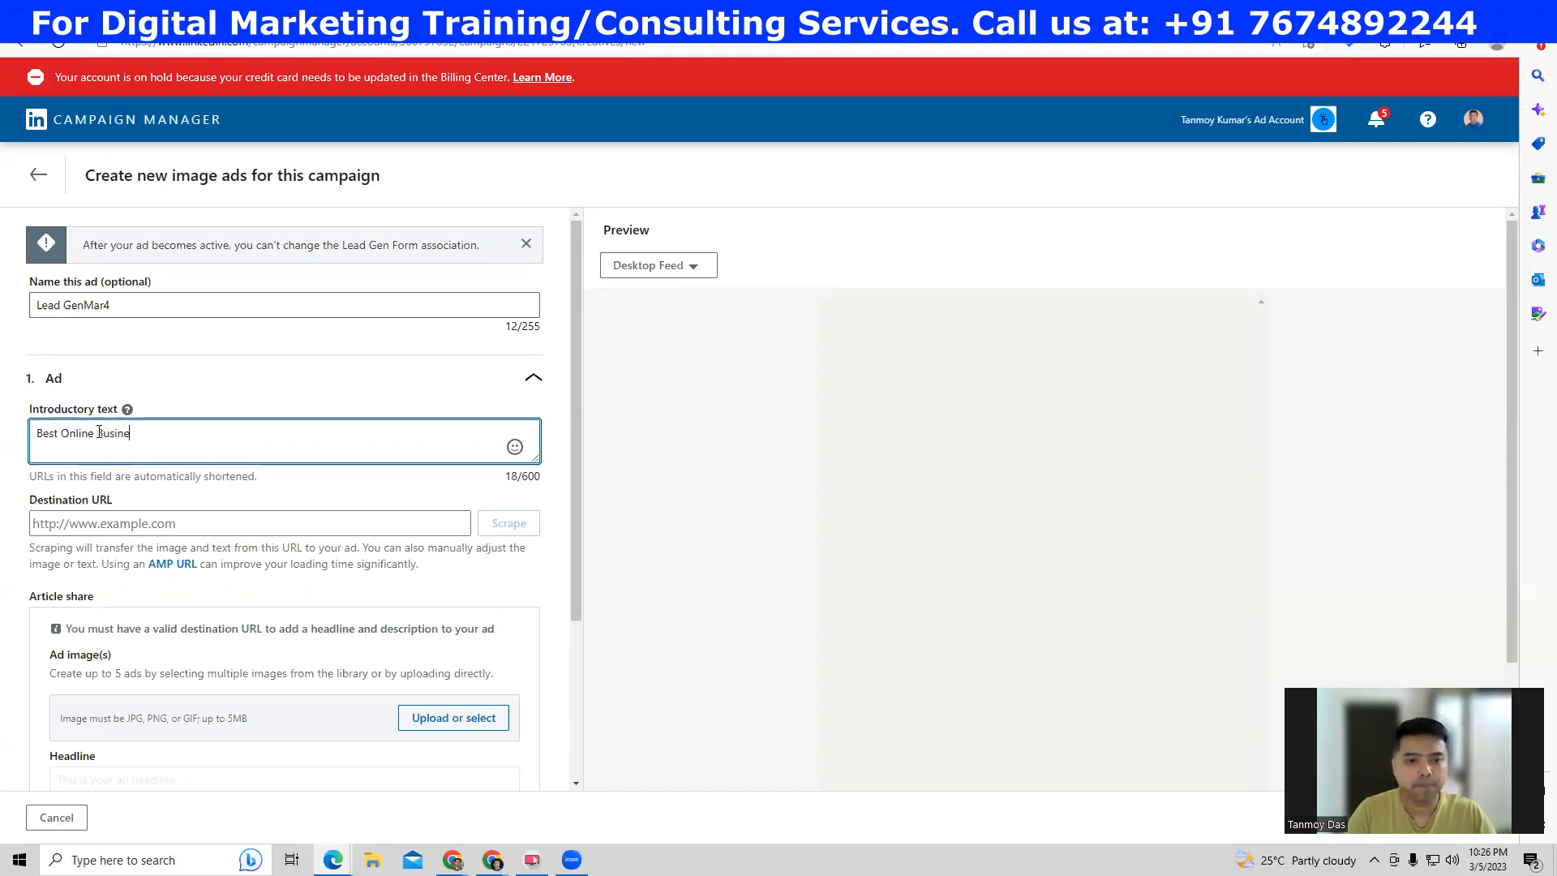
text(ss Directory For)
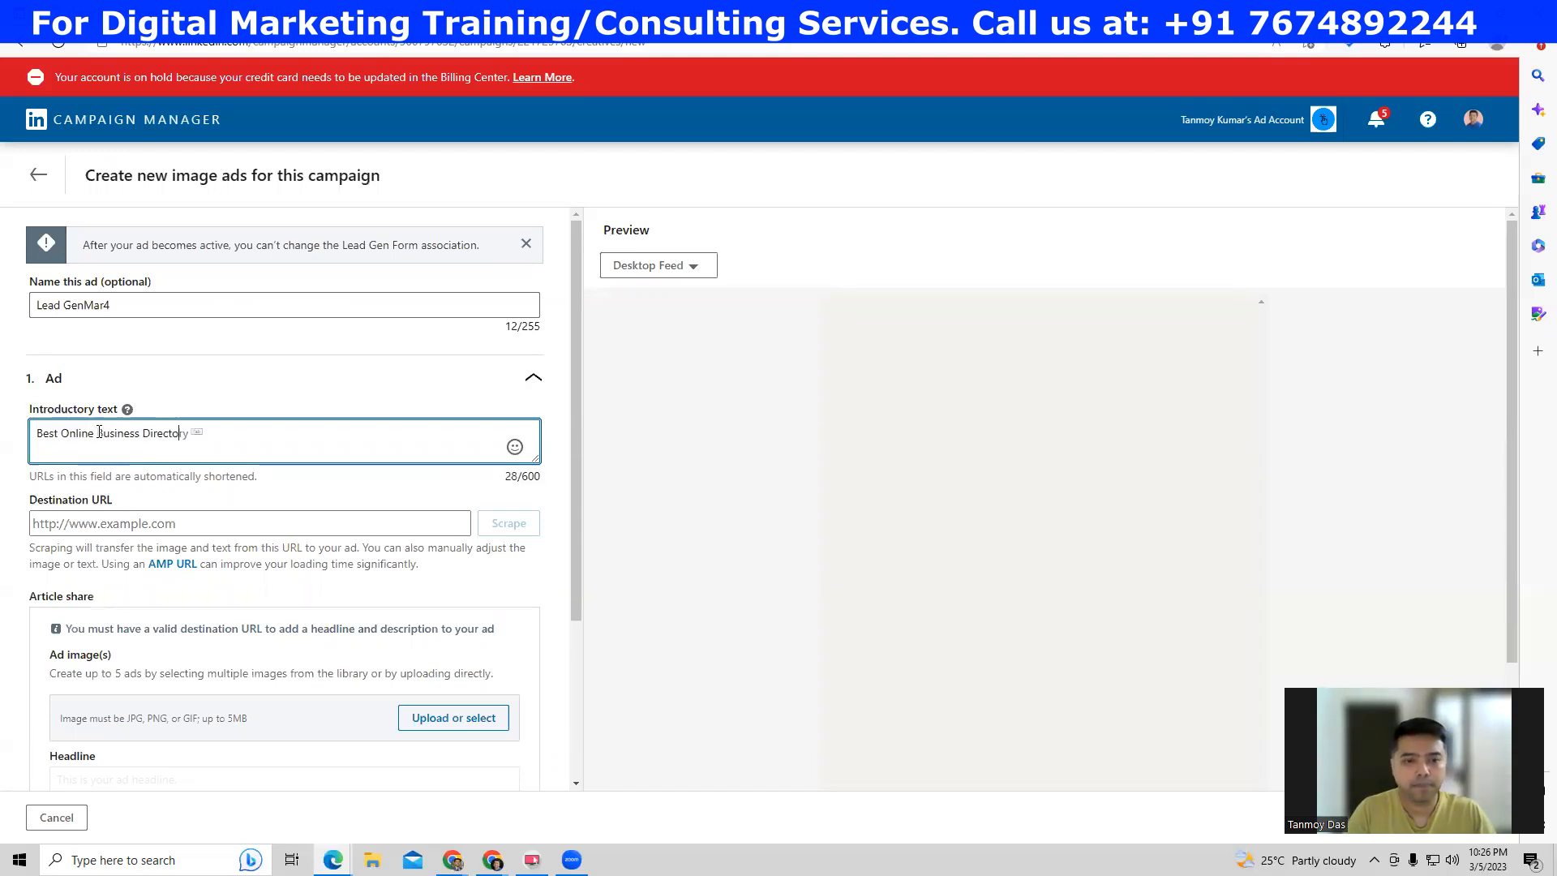
text( Everyone.)
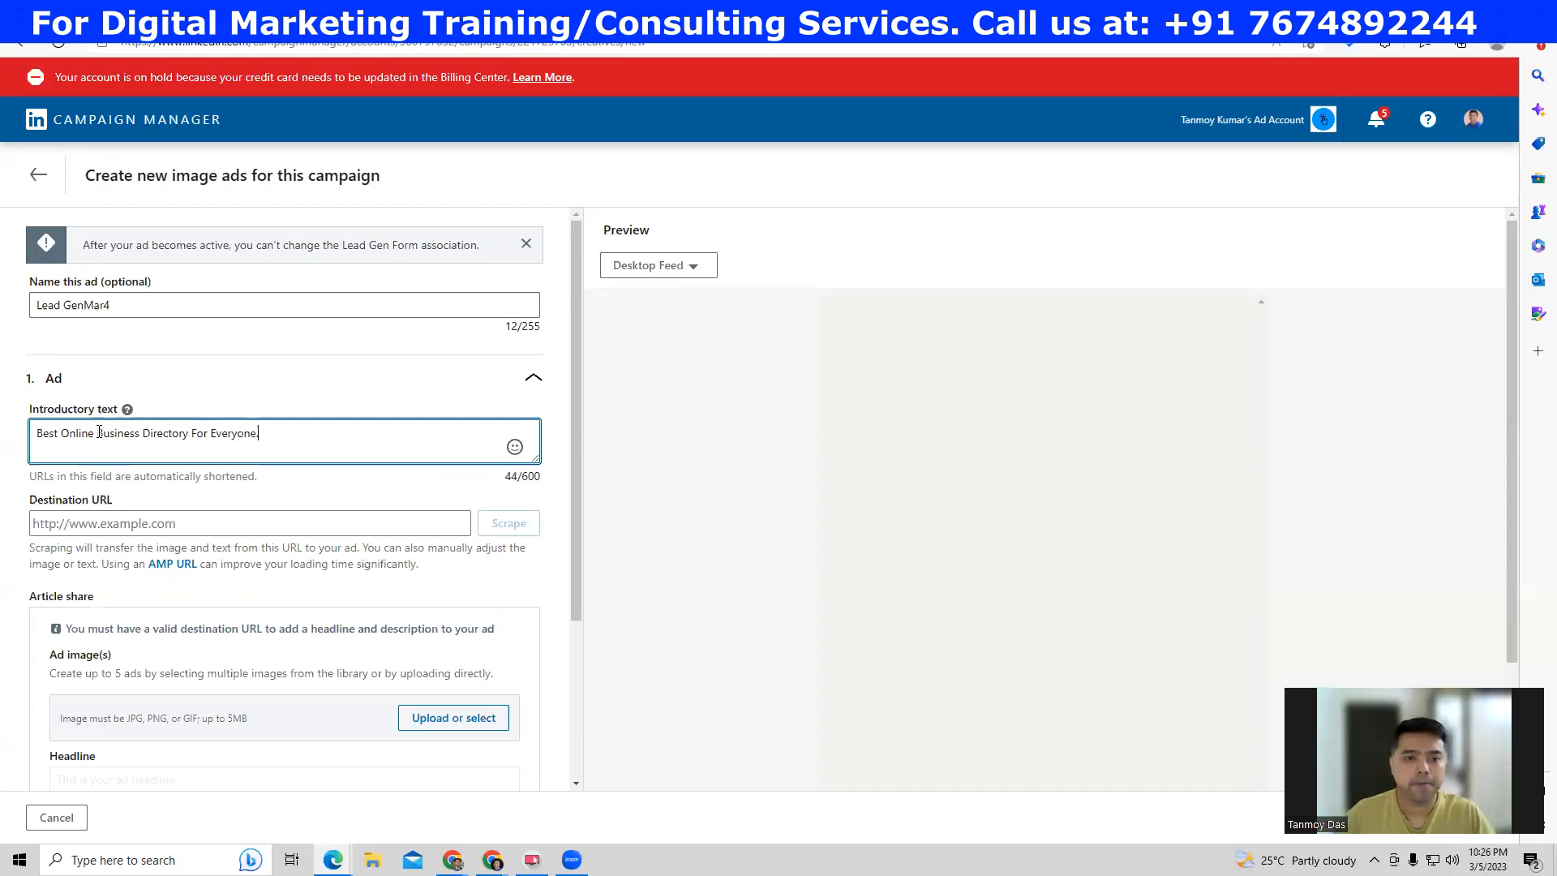
click(67, 524)
click(72, 575)
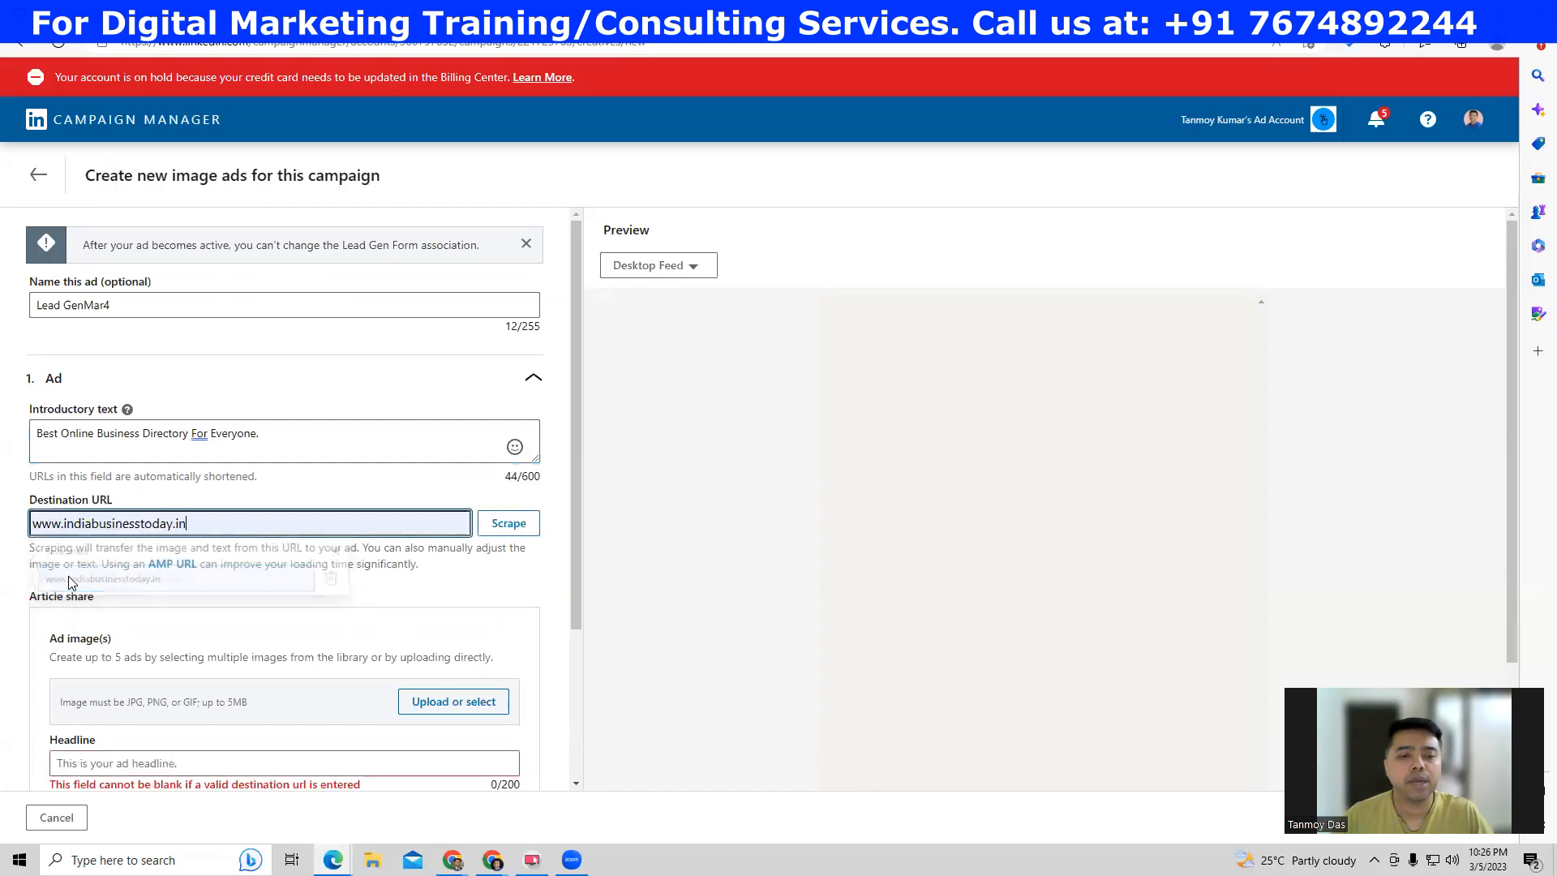
- Choose leadgen.jpg from the image library as the ad image
scroll(232, 623, down, 2)
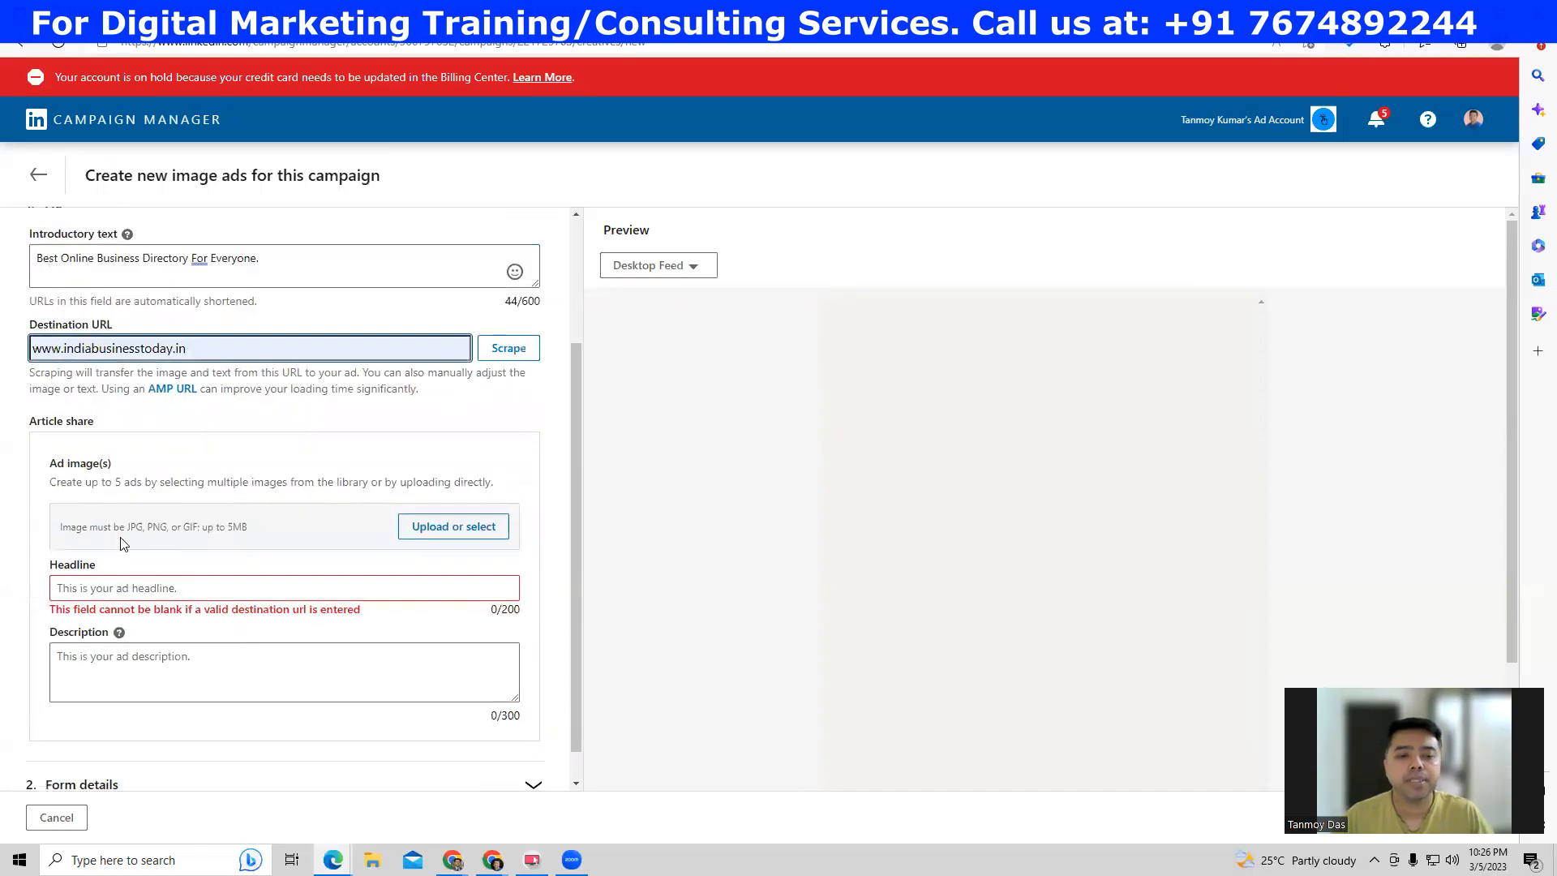
click(428, 527)
click(405, 384)
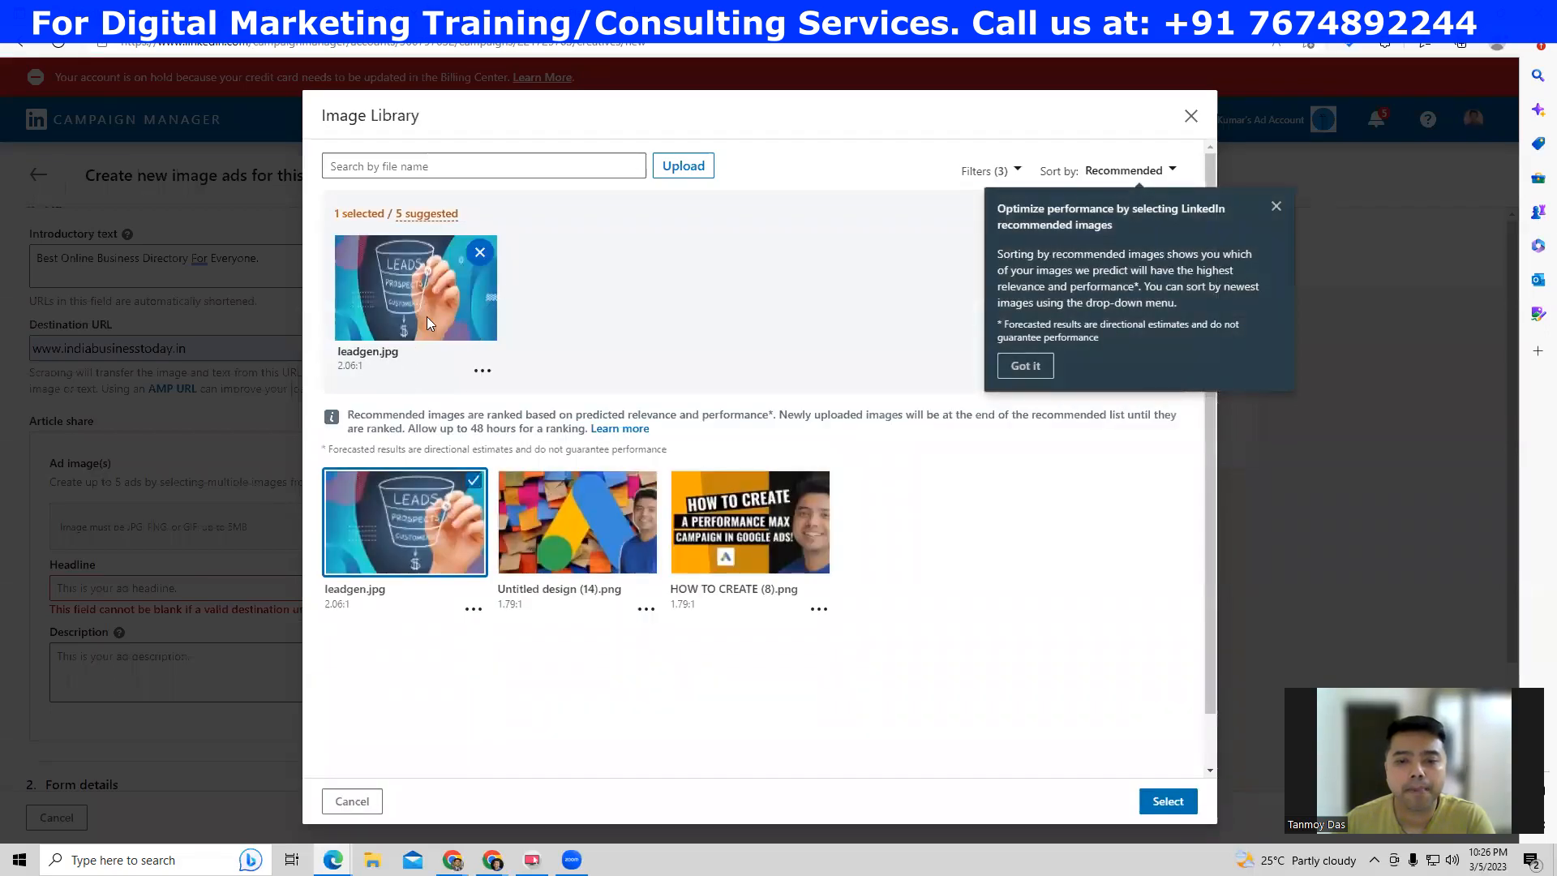
click(1168, 801)
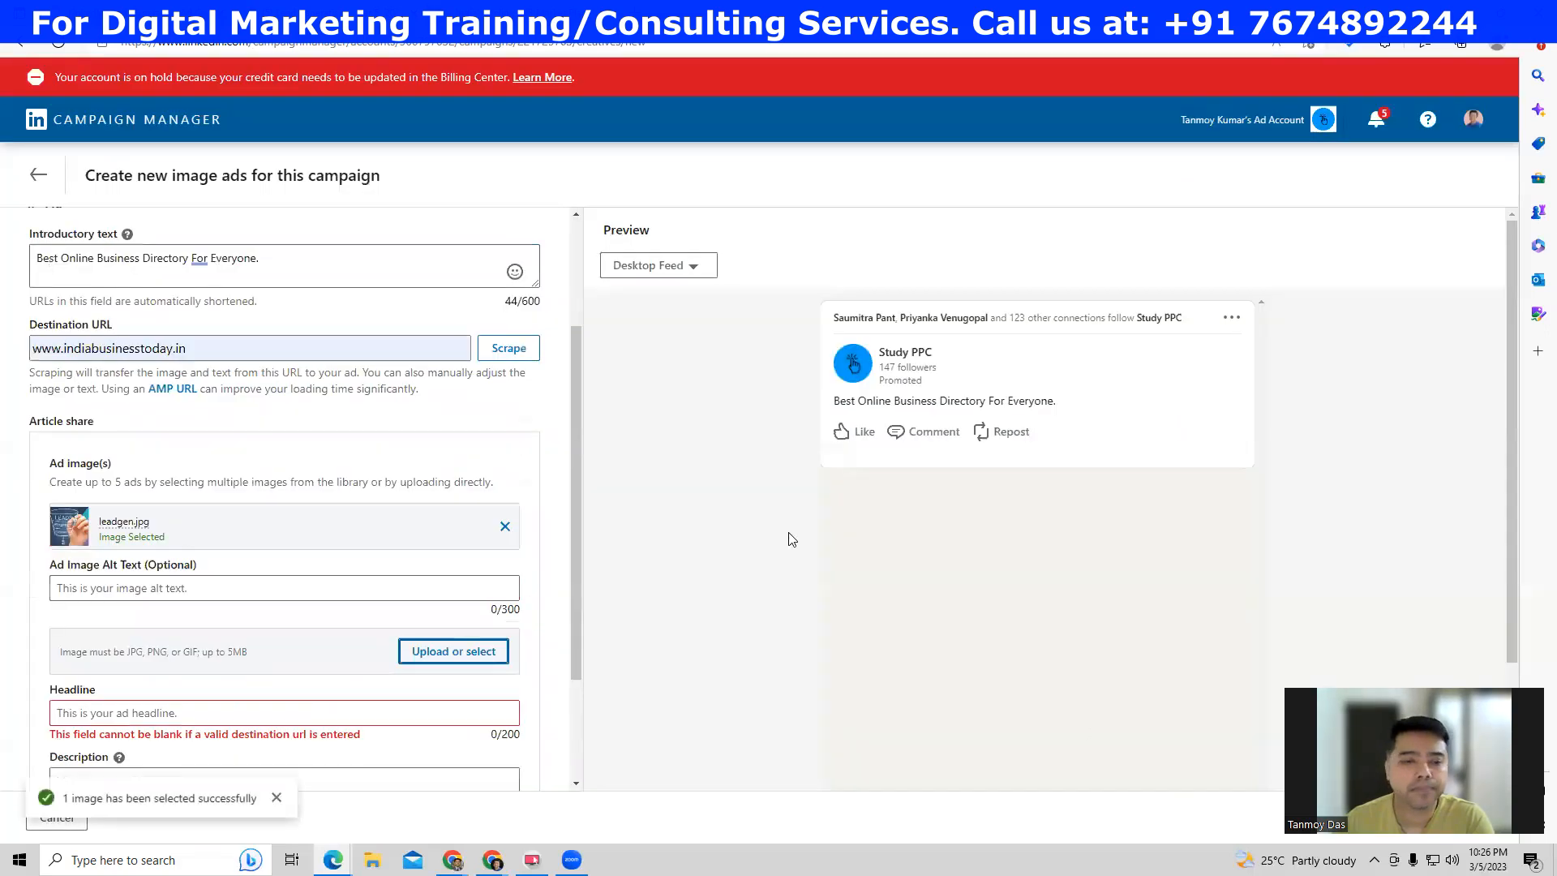
- Set the image alt text to "Connect with Buyers & Sellers." and the headline to "Best Online Business Directory"
click(109, 588)
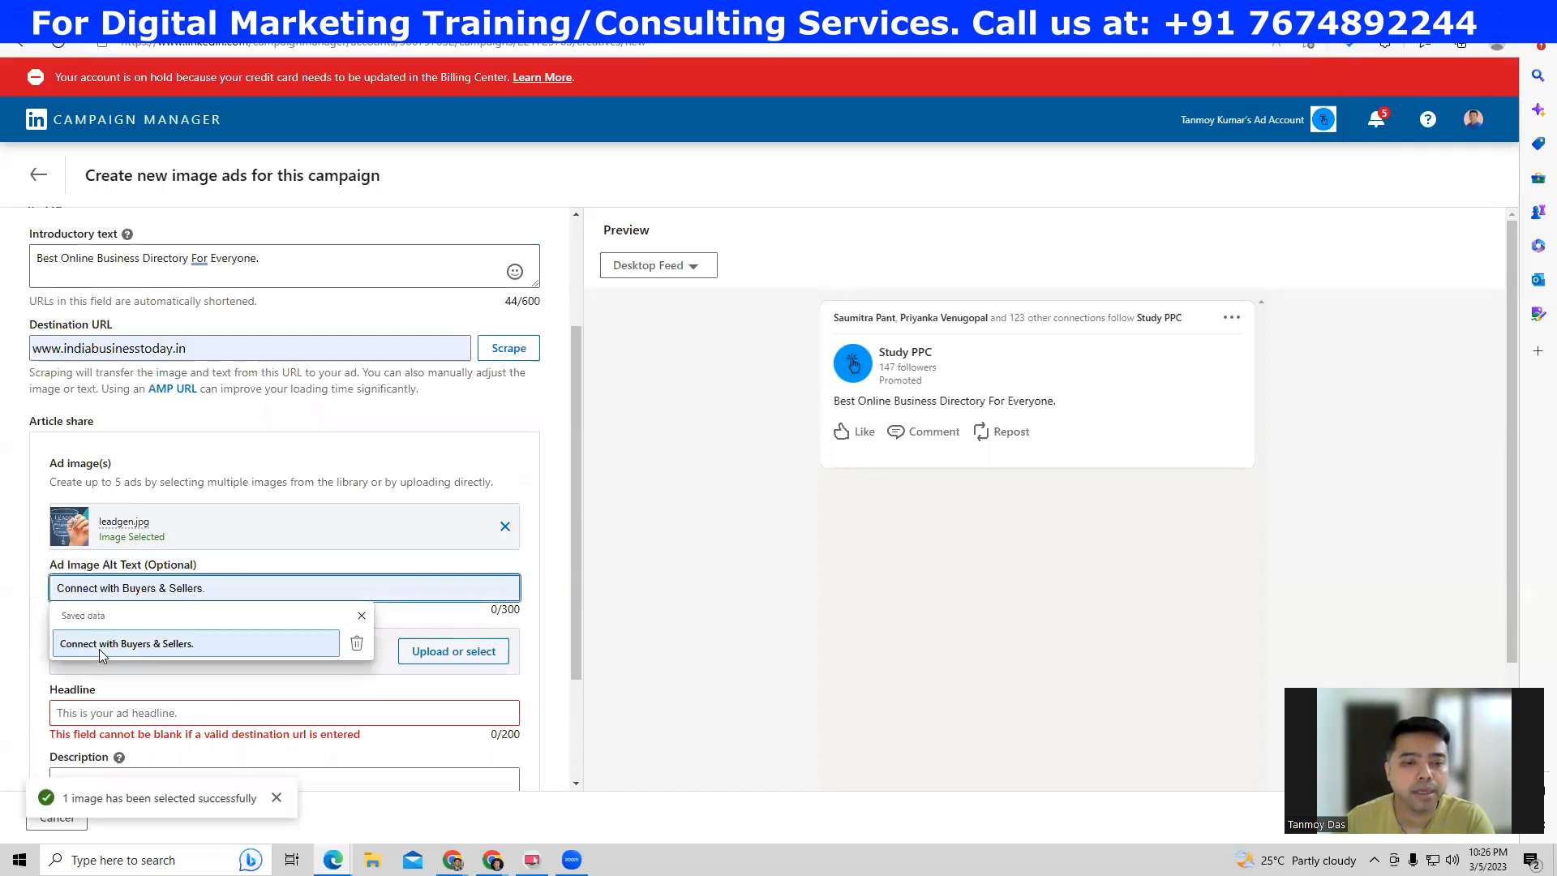
click(99, 644)
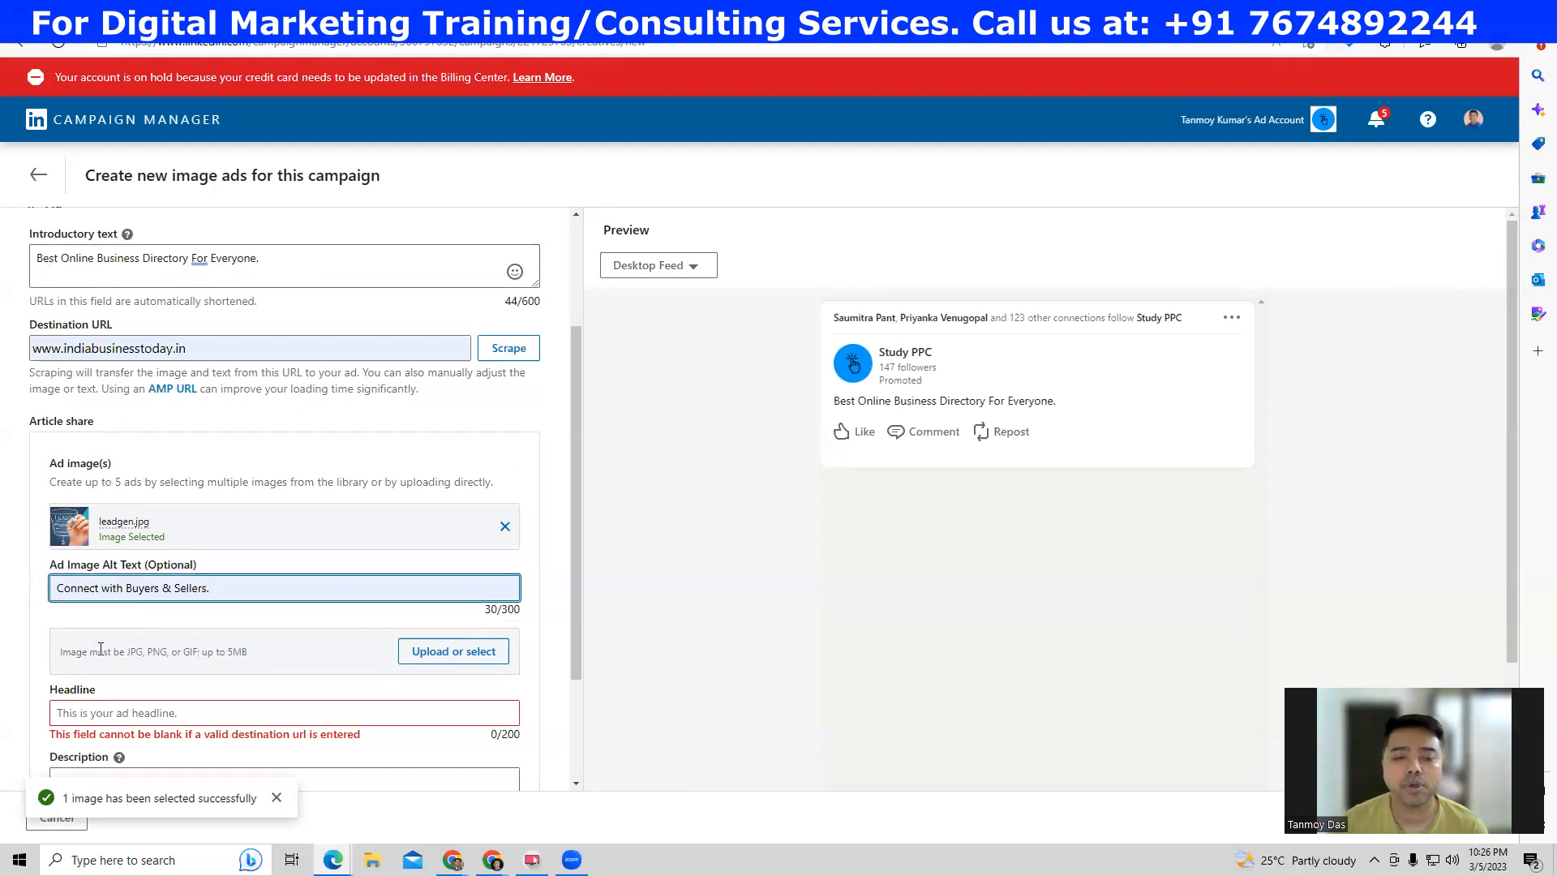
scroll(229, 596, down, 1)
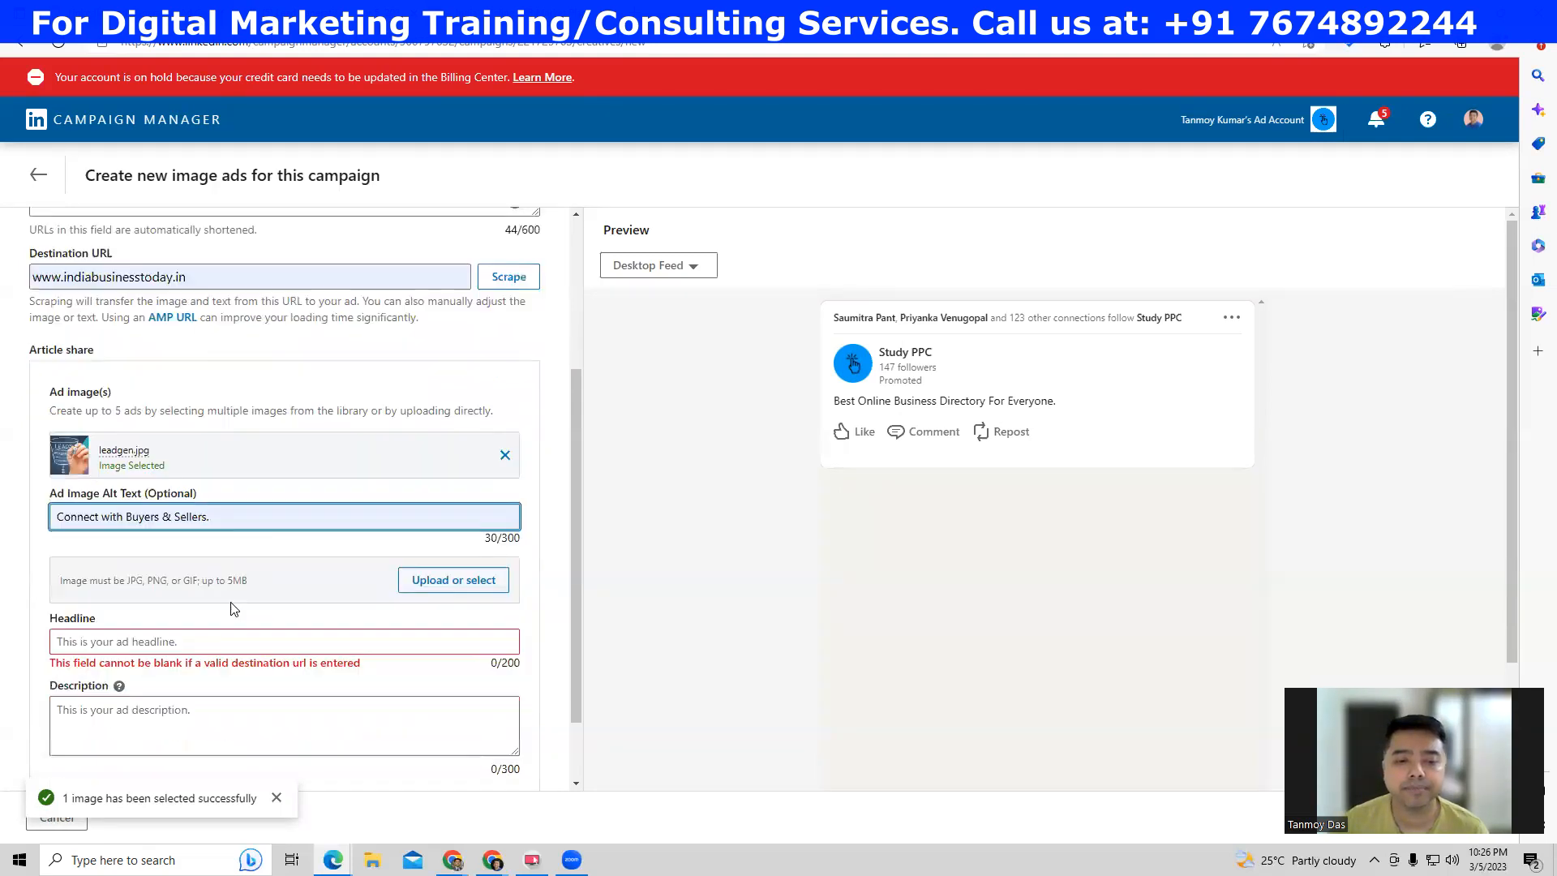
click(97, 625)
click(107, 679)
- Set the ad description to "Best Way To Connect With Buyers And Sellers."
click(120, 708)
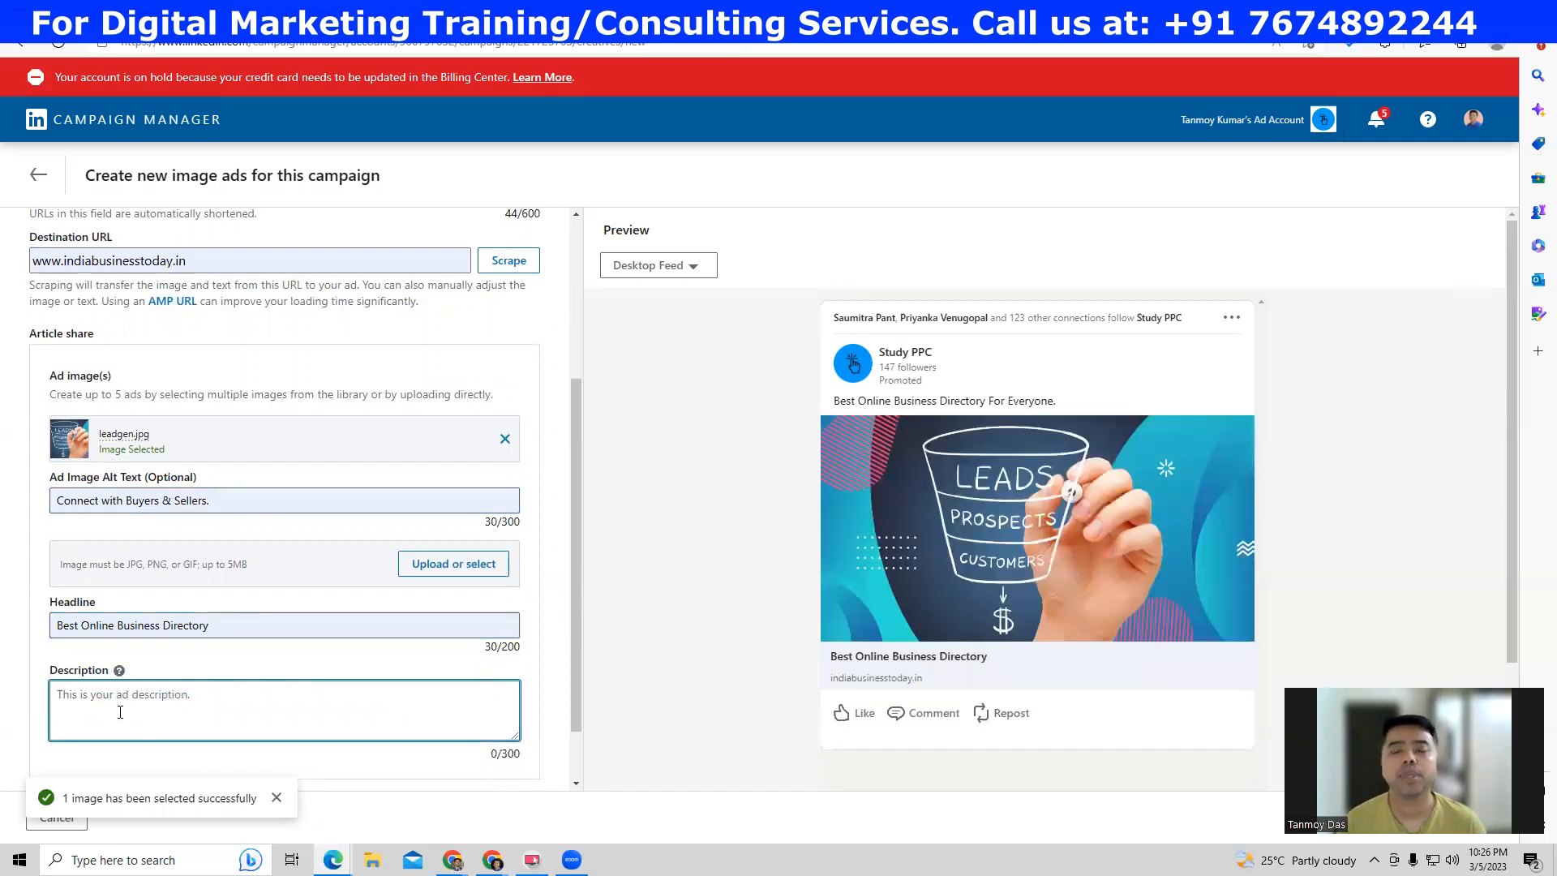
text(Beat Wa)
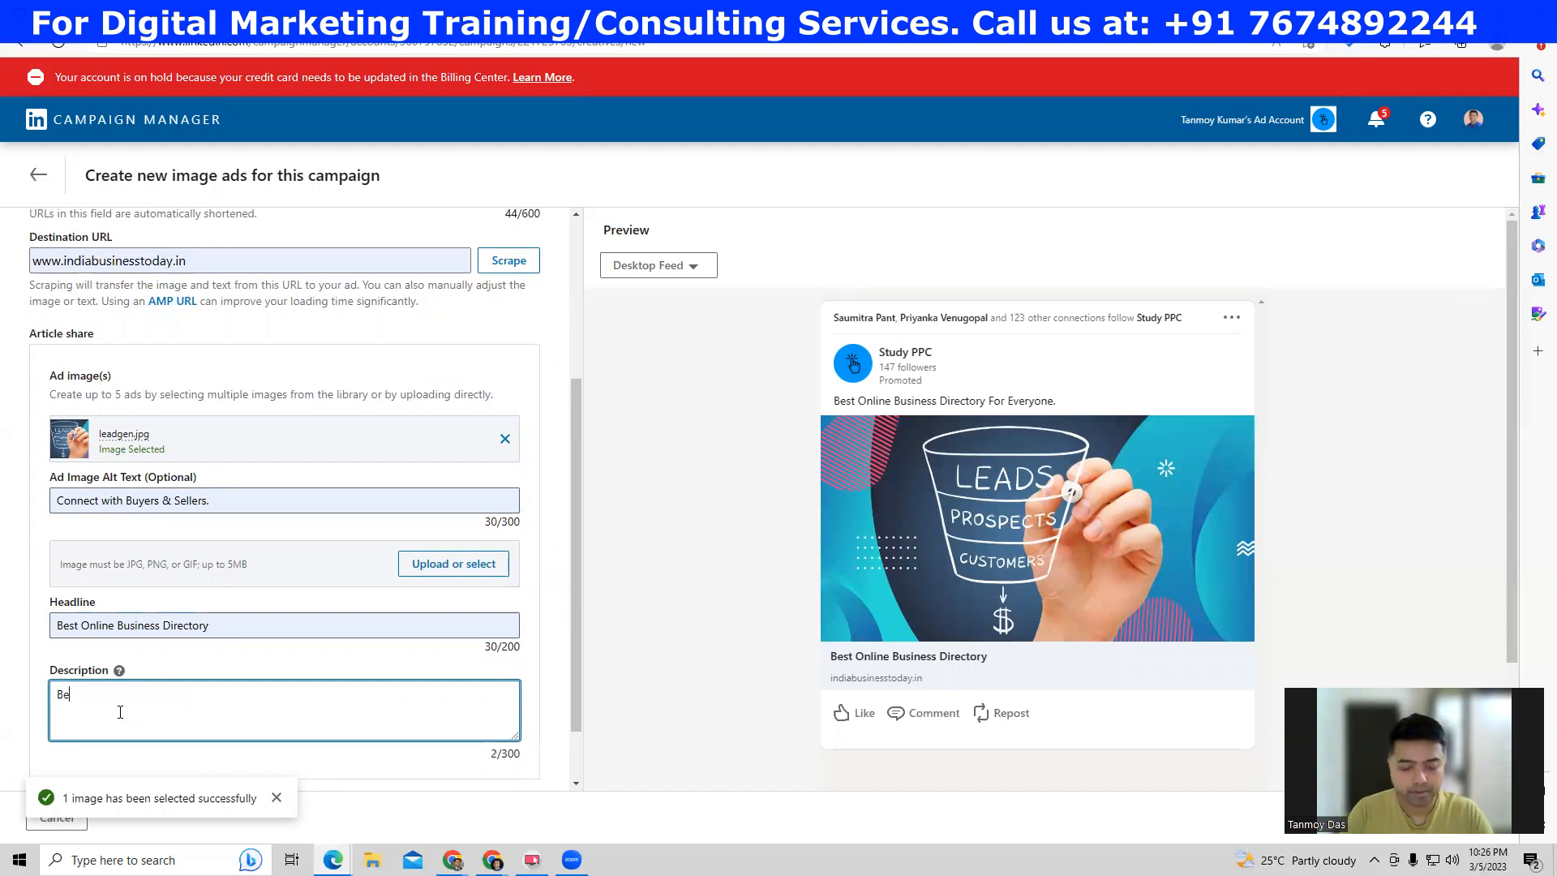
key(BackSpace)
key(BackSpace)
key(BackSpace)
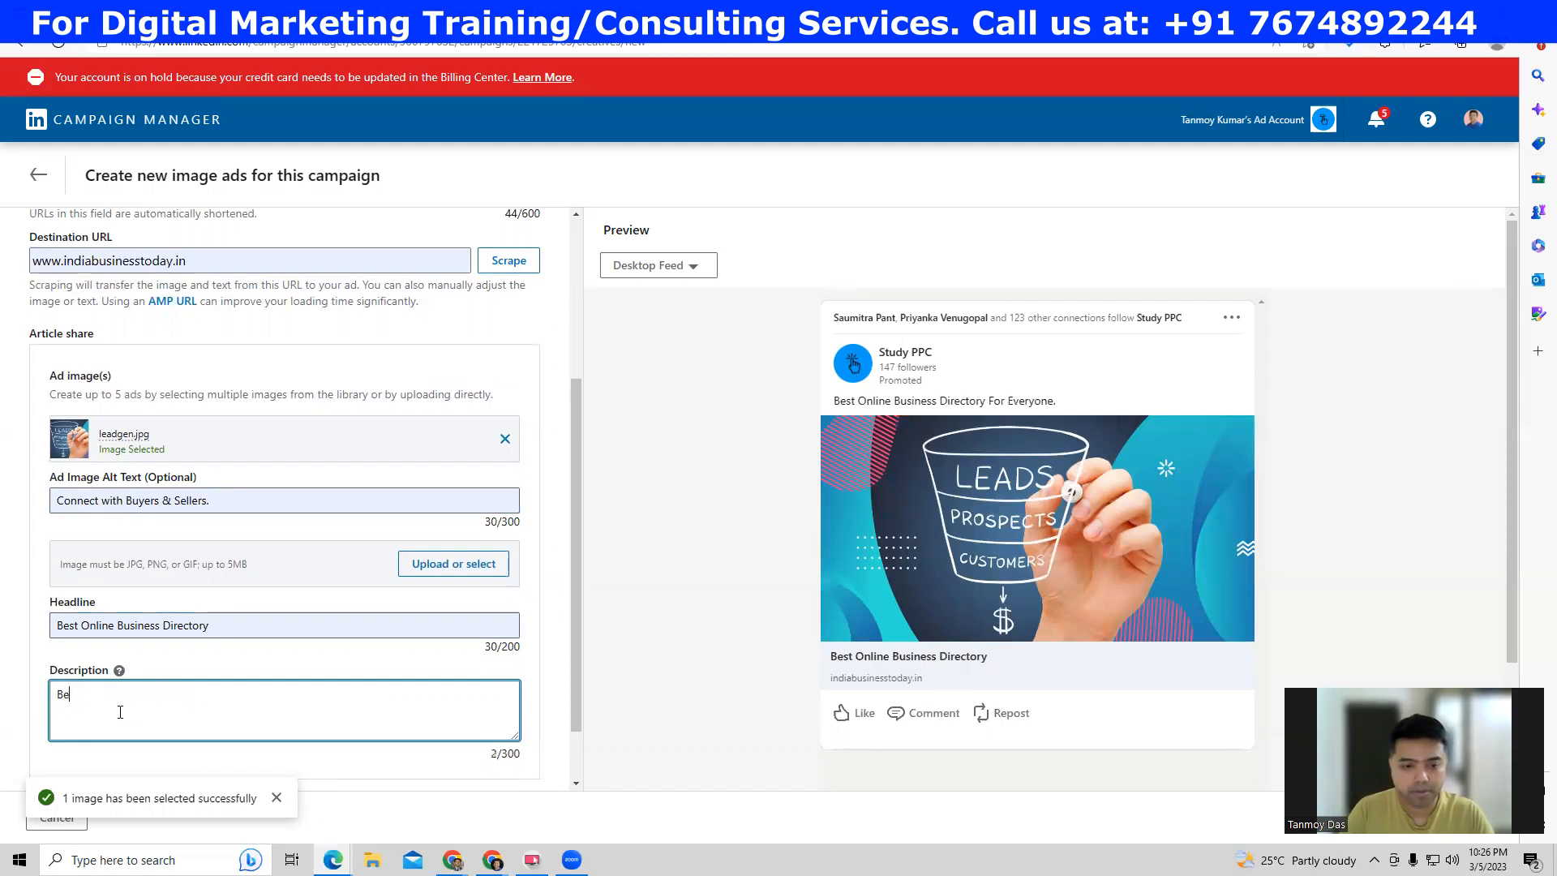
text(Way To Connect With )
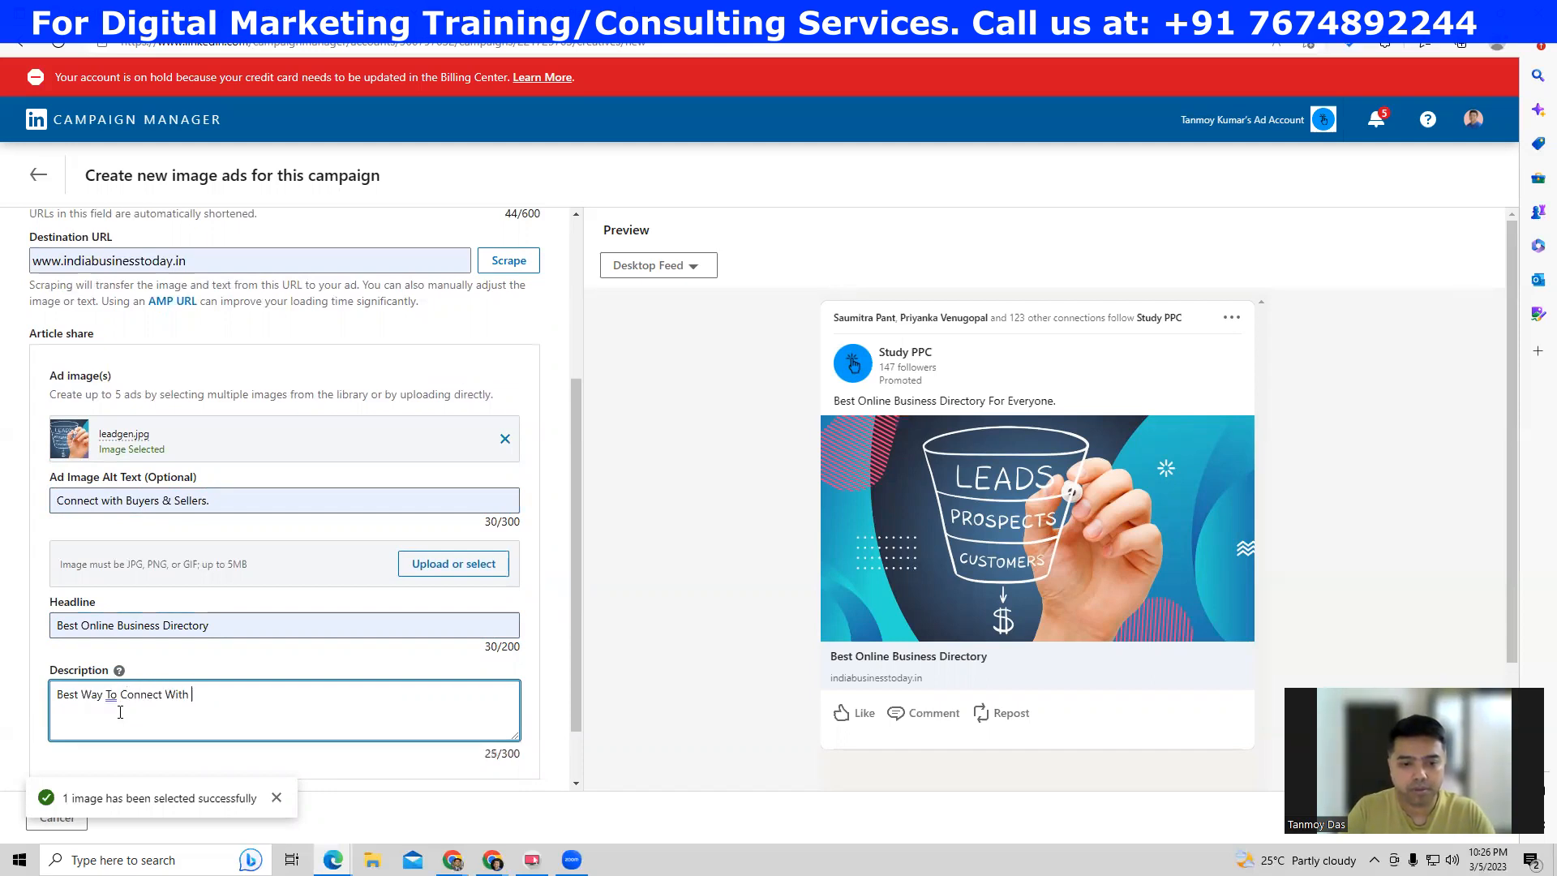
text(Buyers And )
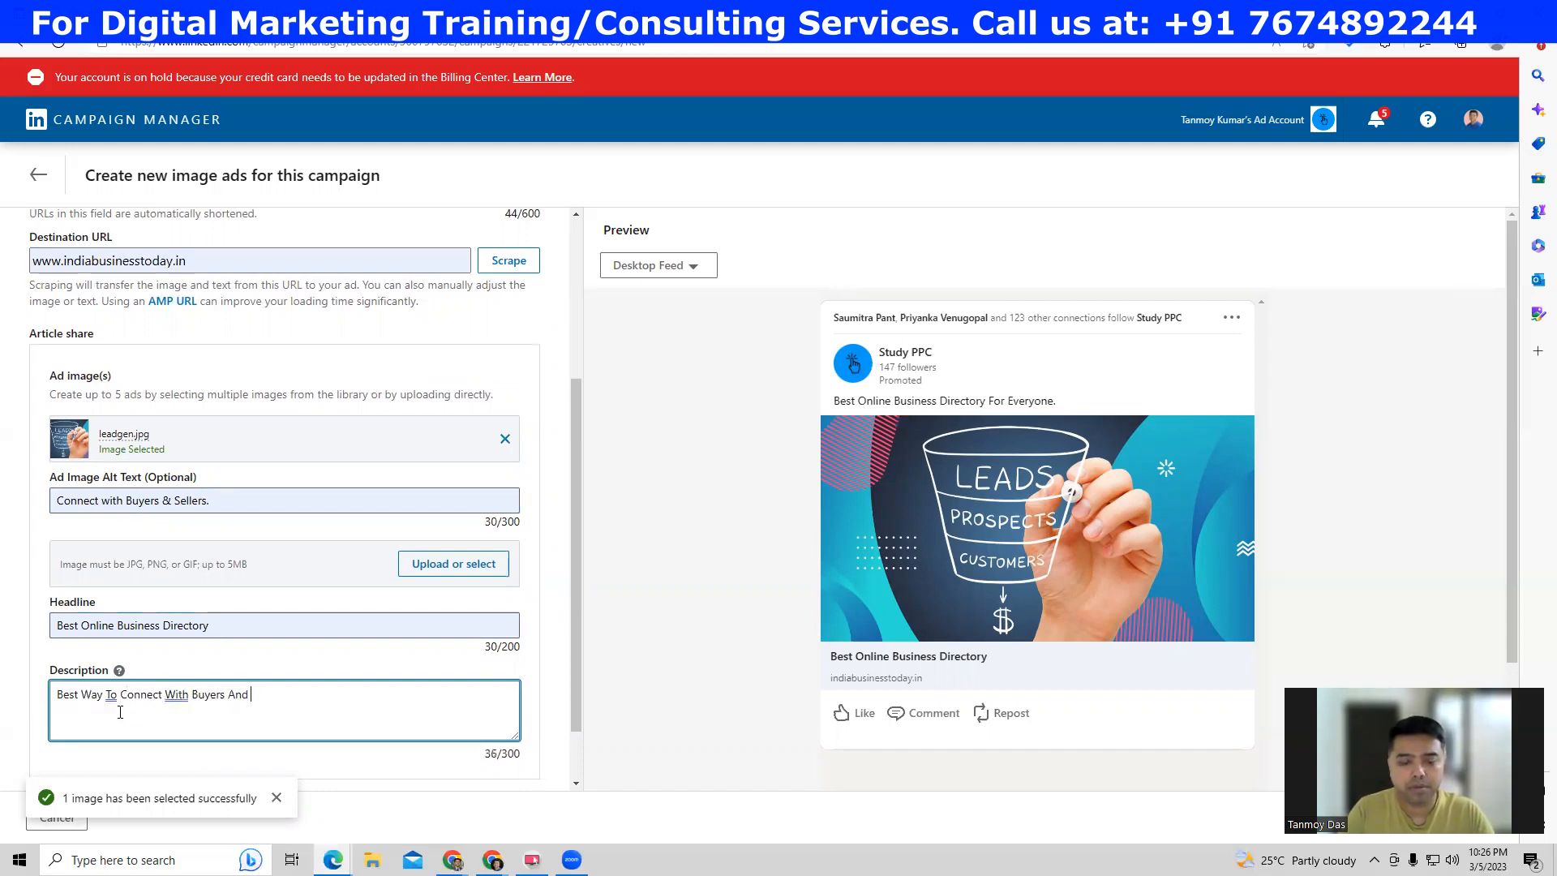
text(Seller)
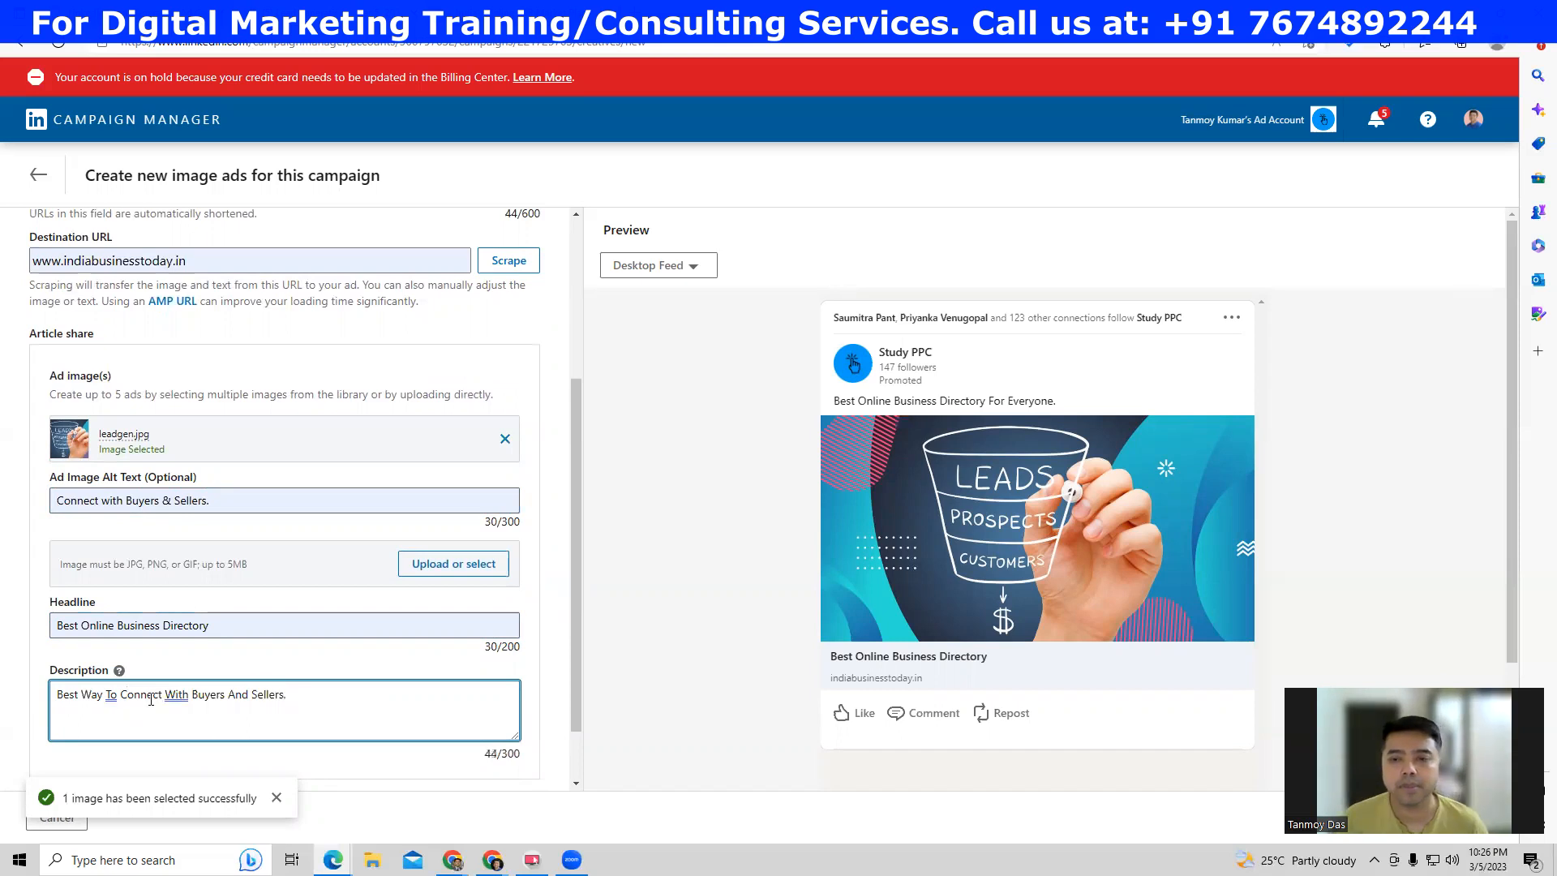
text(s.)
click(544, 681)
scroll(544, 681, down, 1)
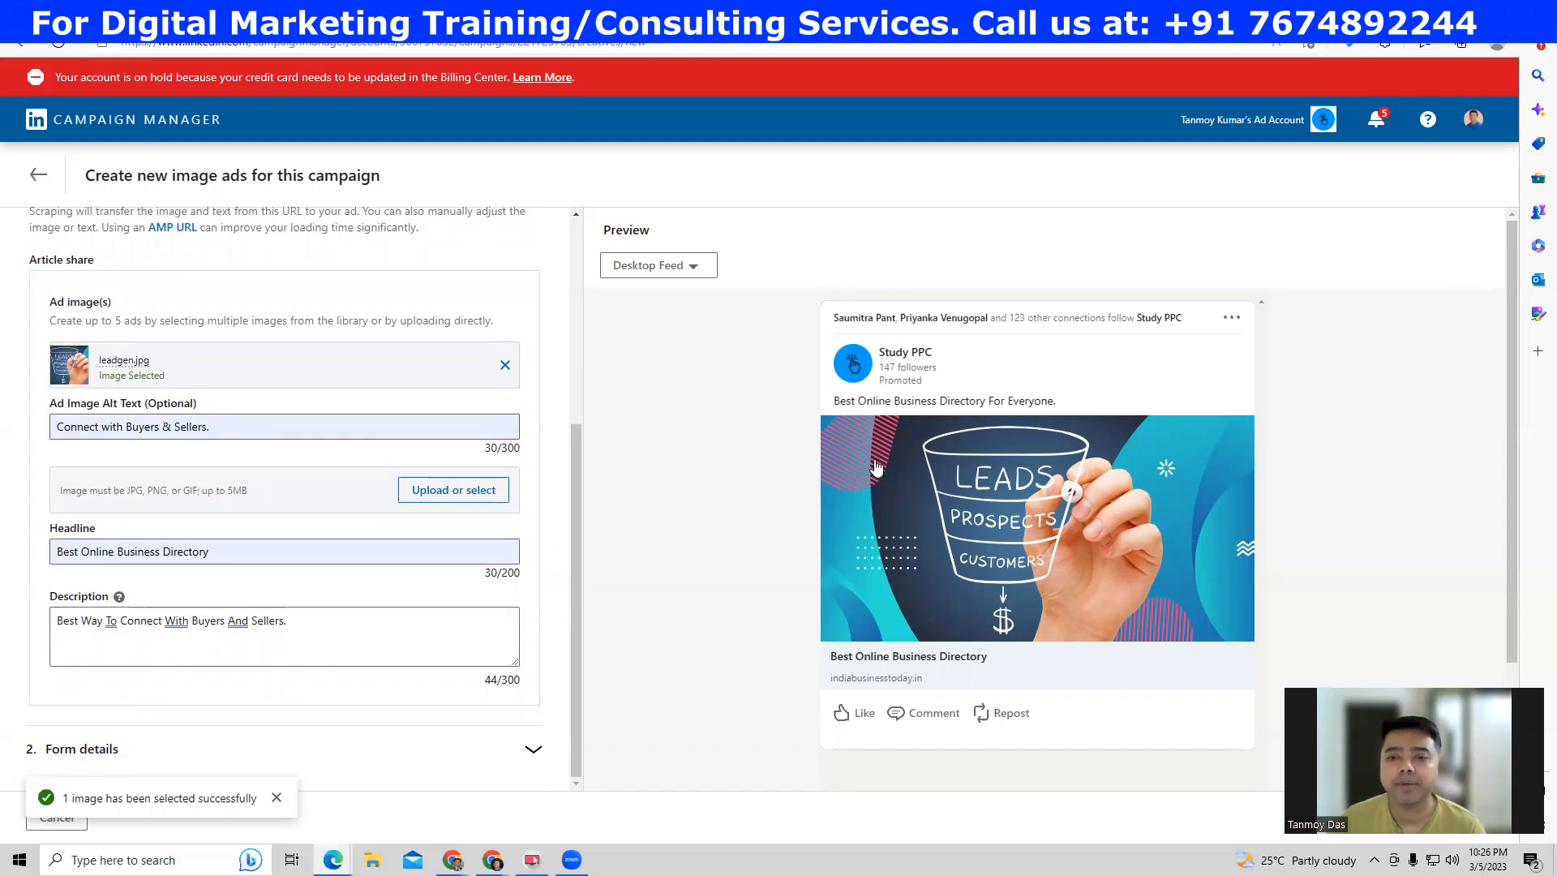
click(277, 799)
- Set the call-to-action in the ad's form details to Get Quote
click(533, 748)
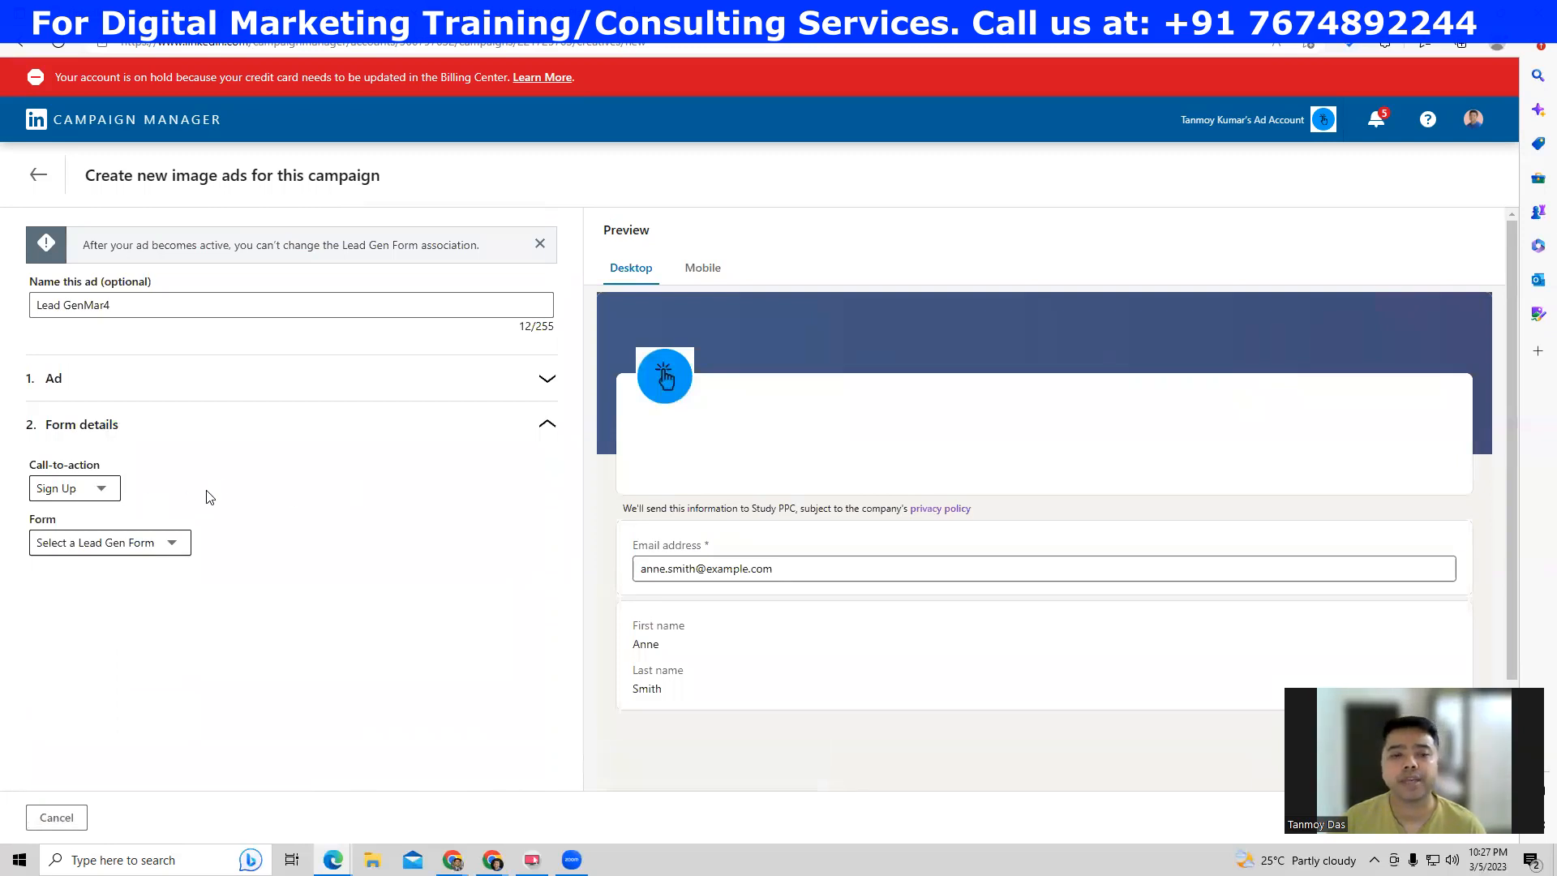
click(102, 486)
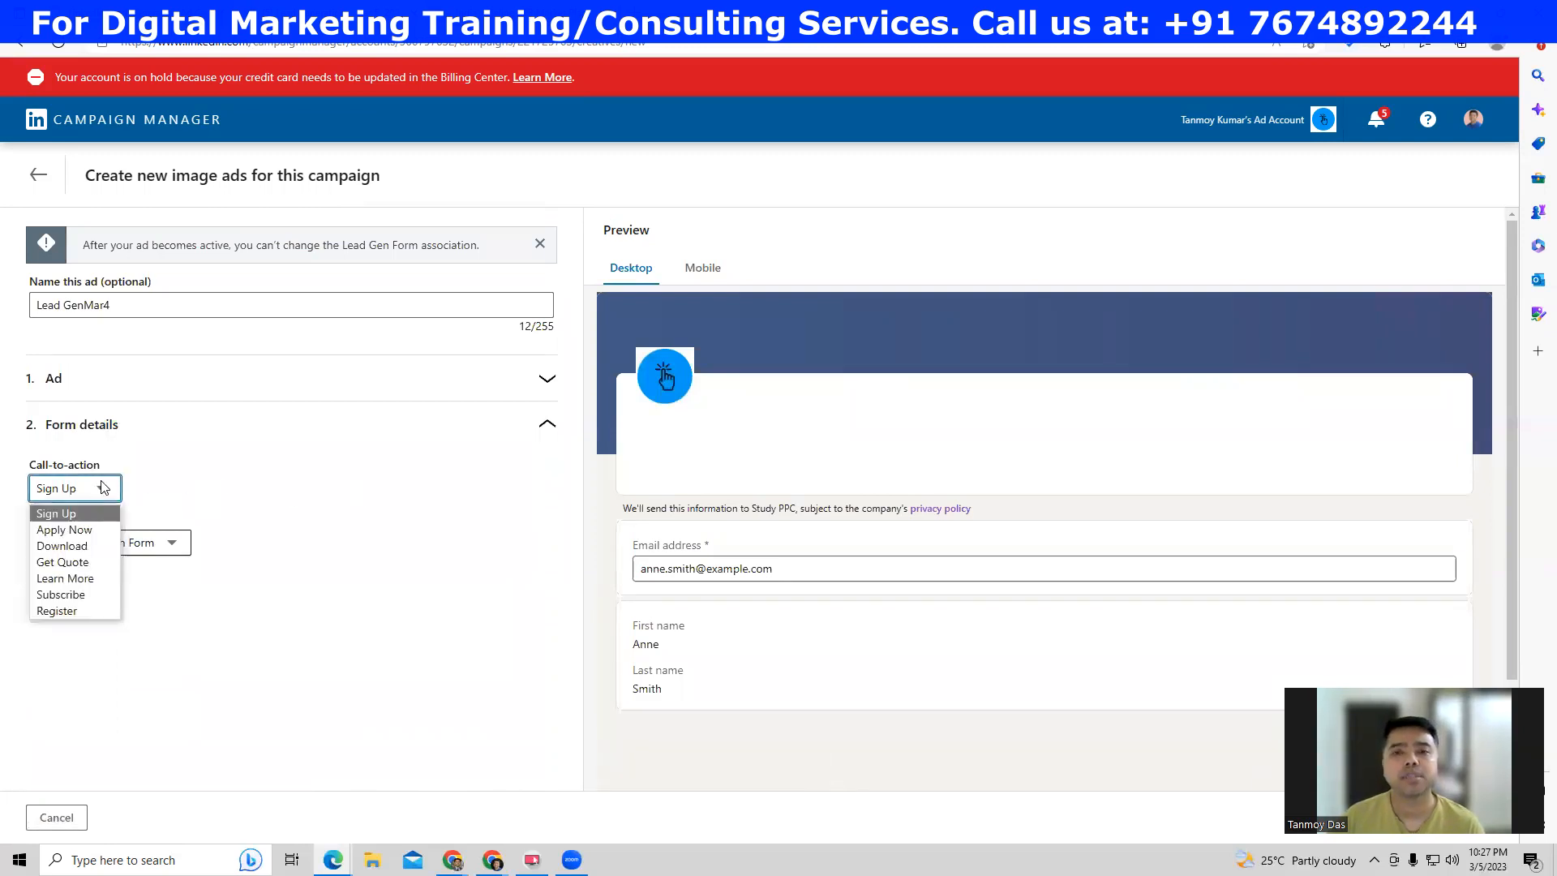
click(71, 564)
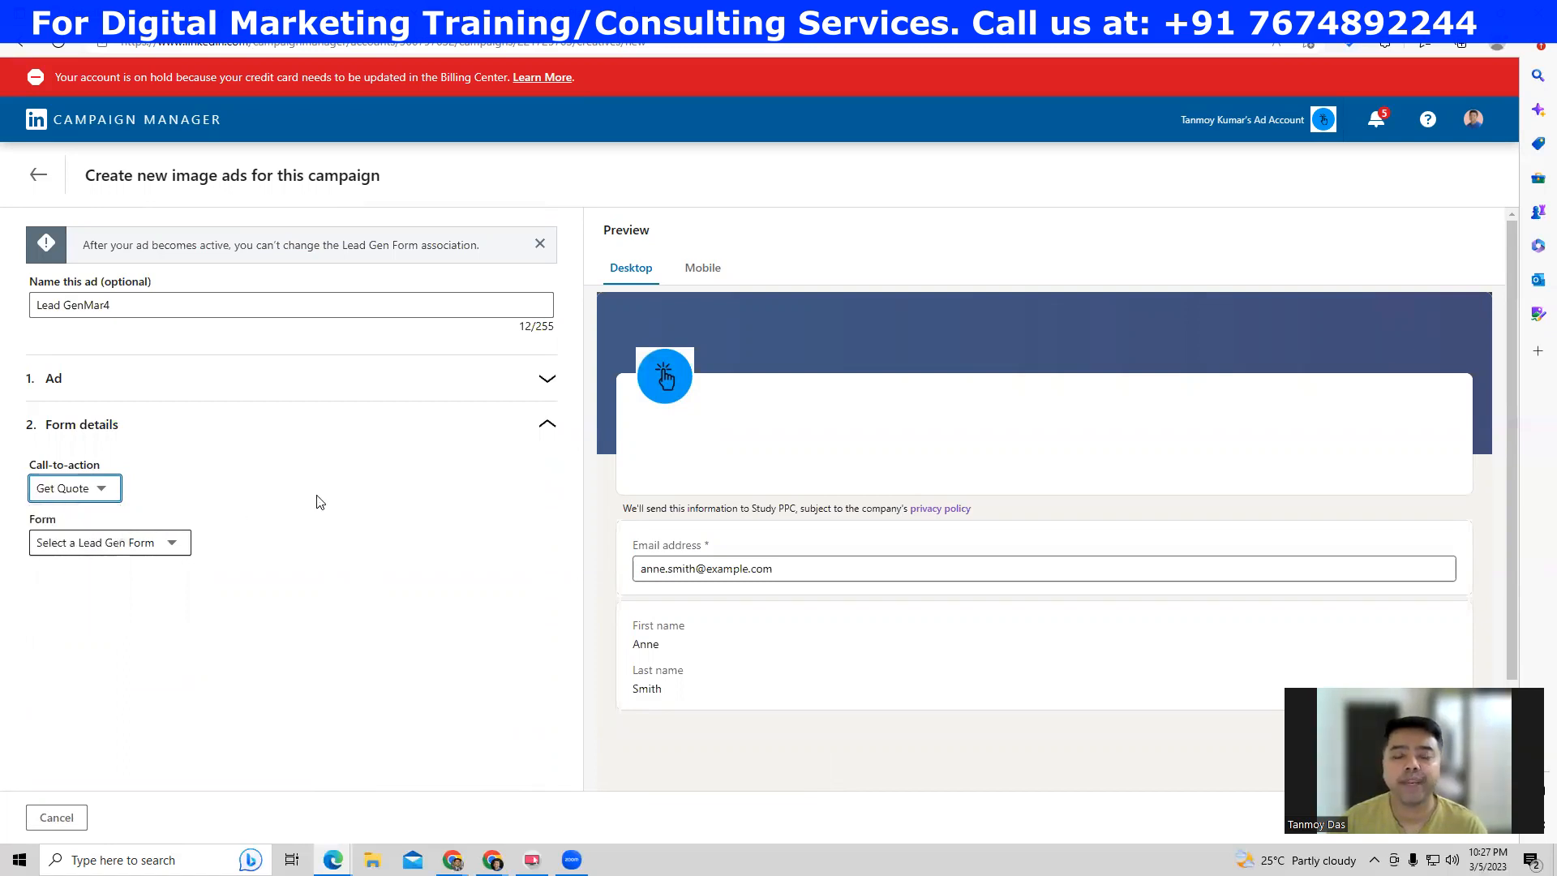
- Create a new lead gen form for the ad and name it "Lead GenMar5"
click(92, 548)
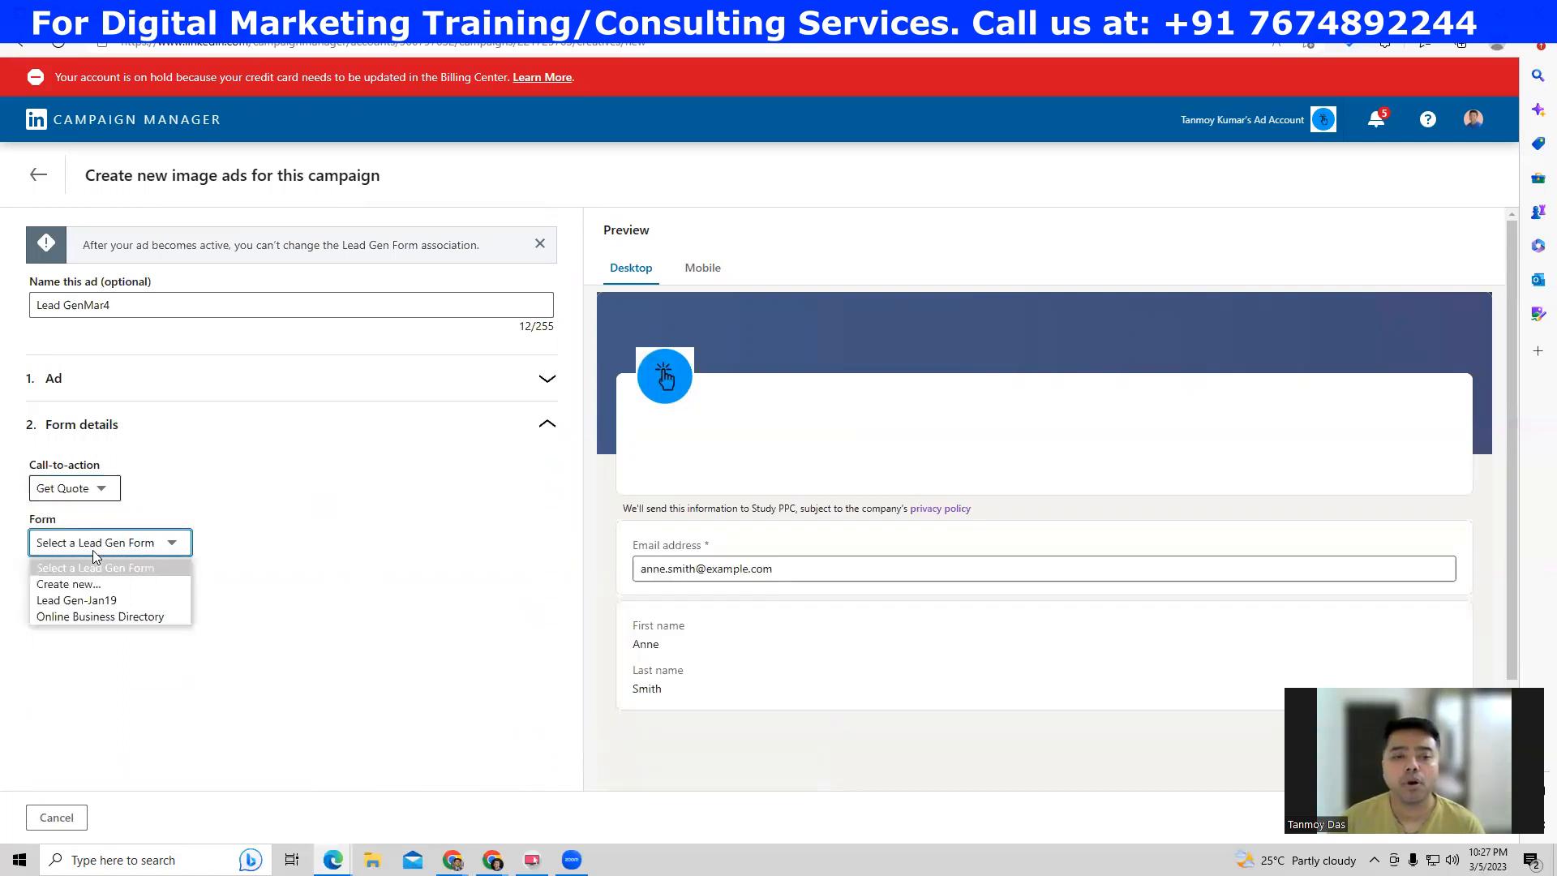
click(69, 585)
scroll(428, 468, down, 3)
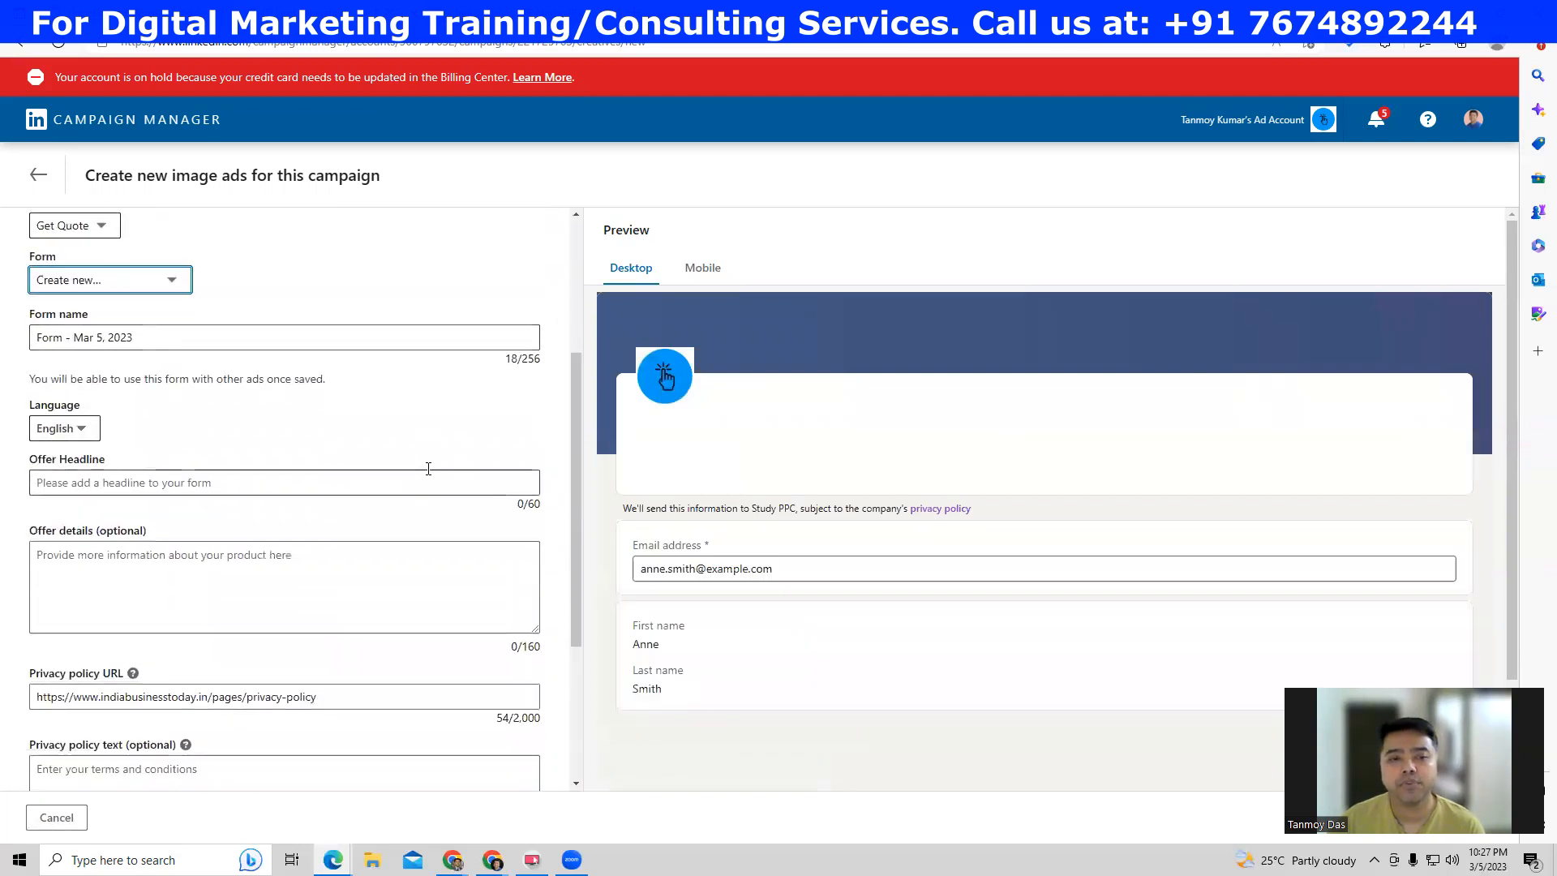
click(83, 255)
key(ctrl+a)
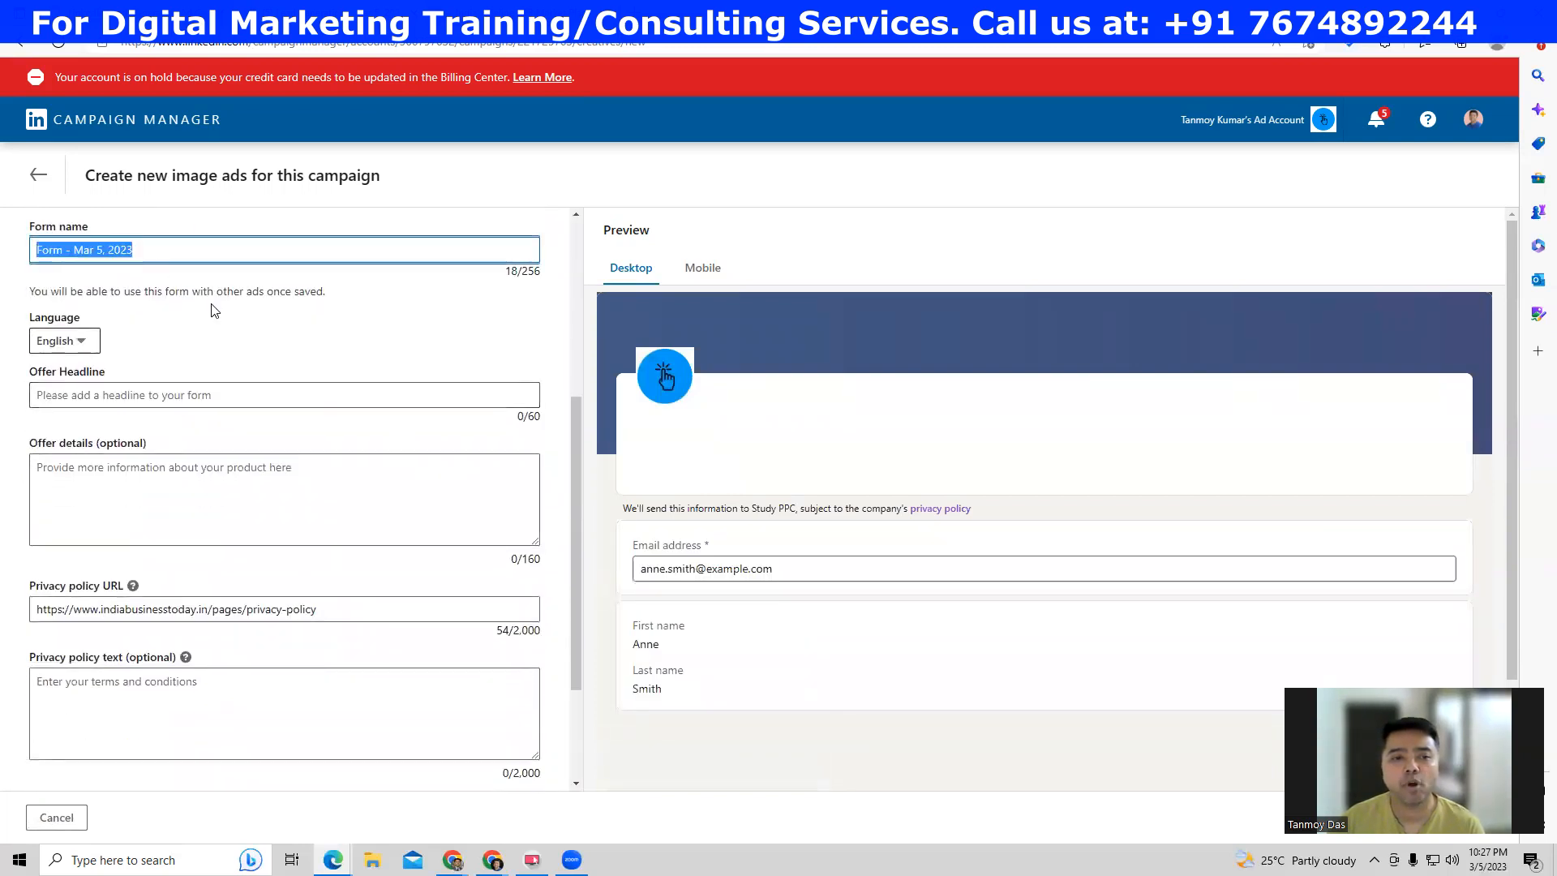
text(Lead )
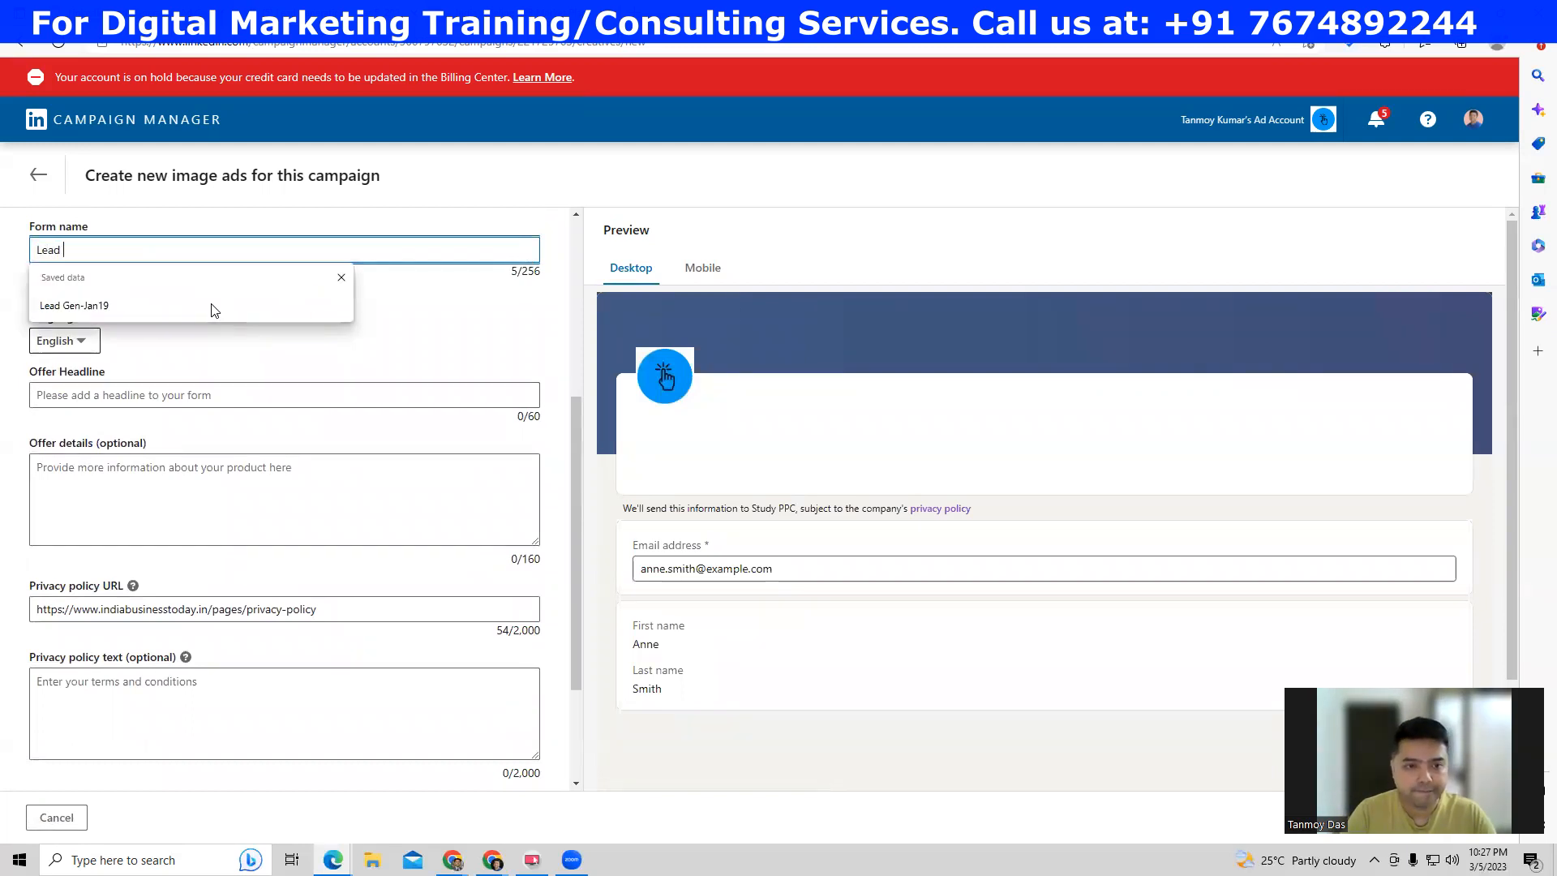
text(GenMa)
text(r4)
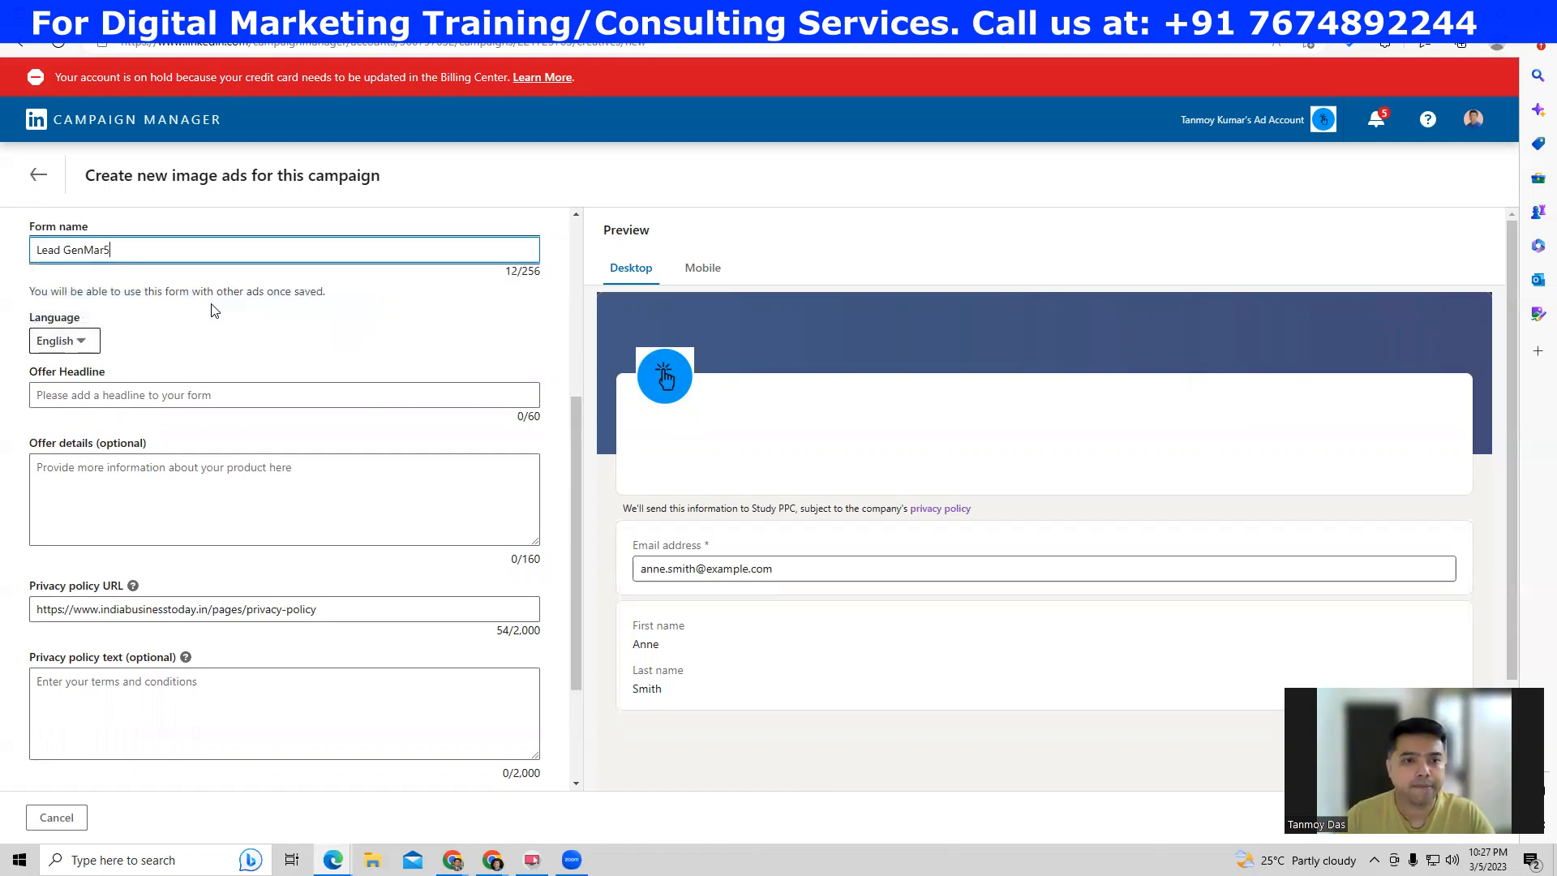
- Set the form's offer headline to "Connect With Buyers & Sellers" and the offer details to "Best Way To Grow Business With Buyers And Sellers."
click(211, 395)
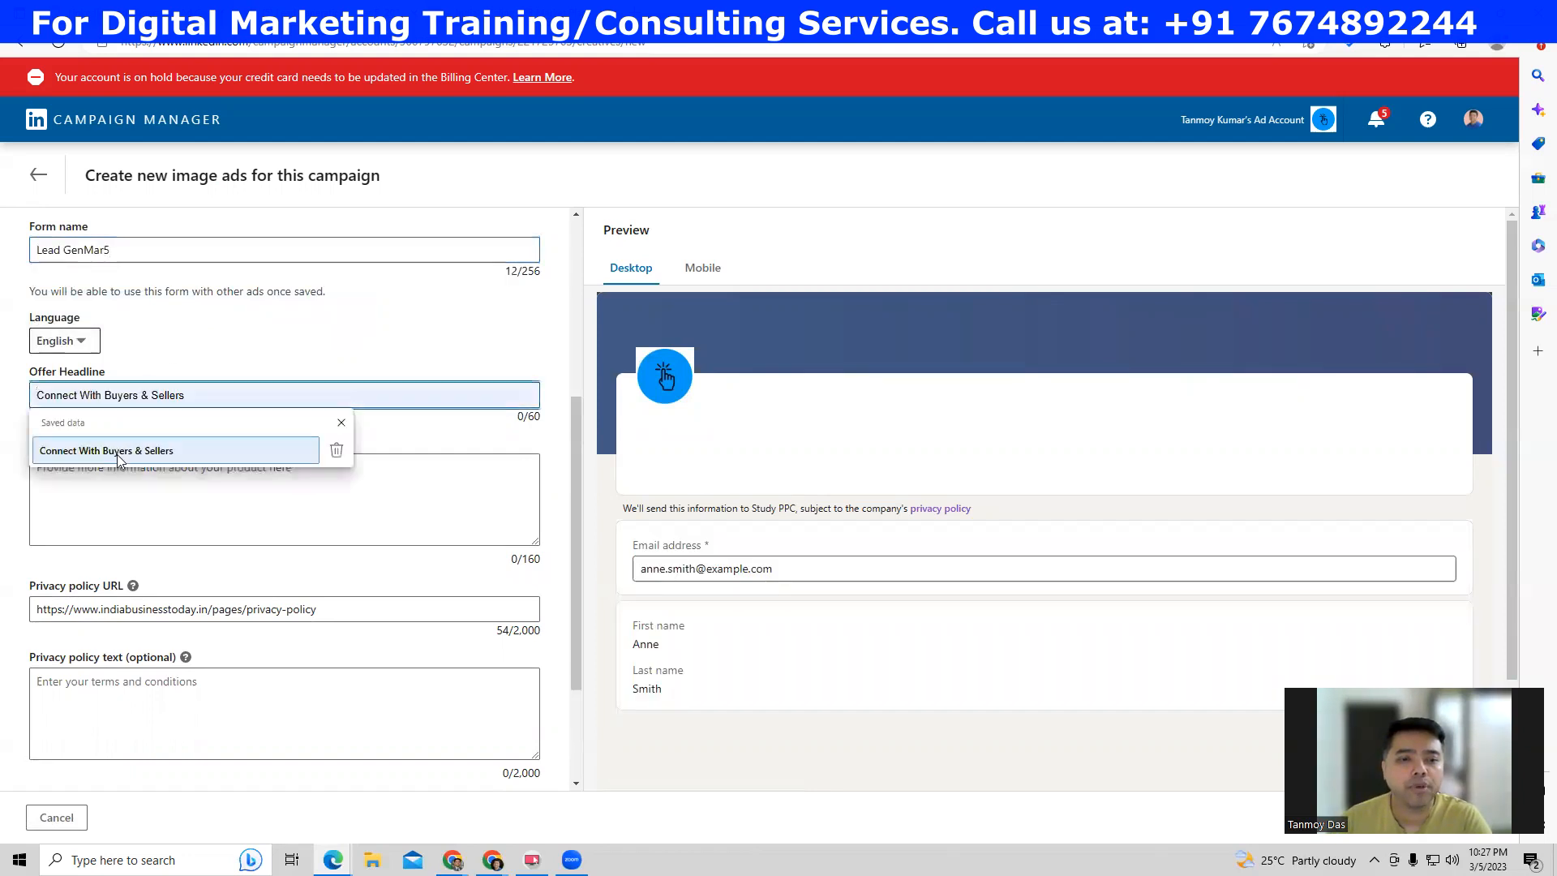
click(117, 451)
click(117, 485)
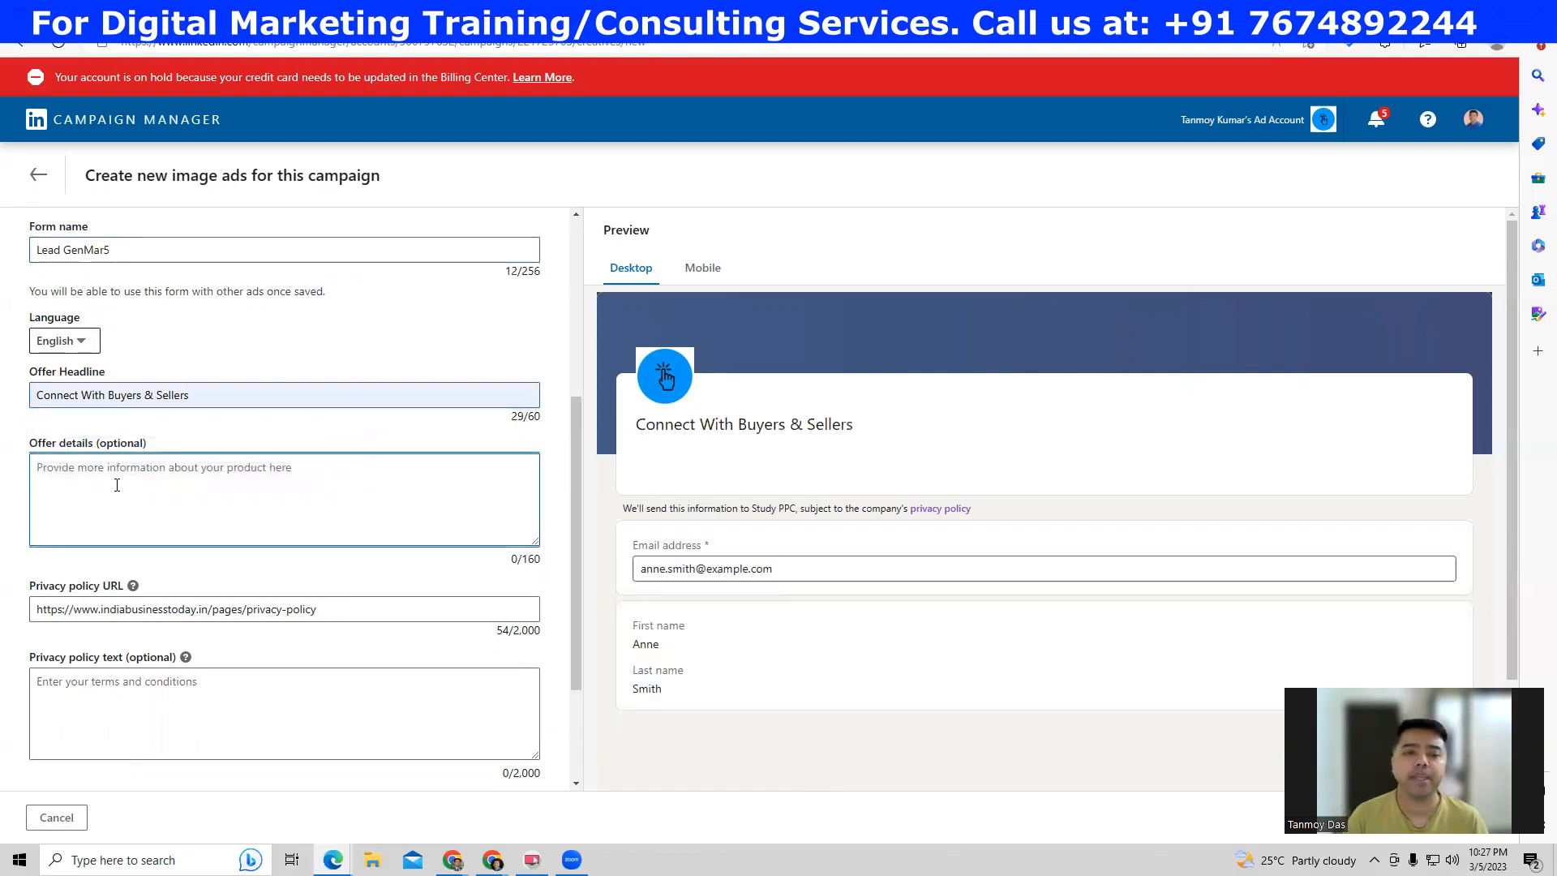
text(Best )
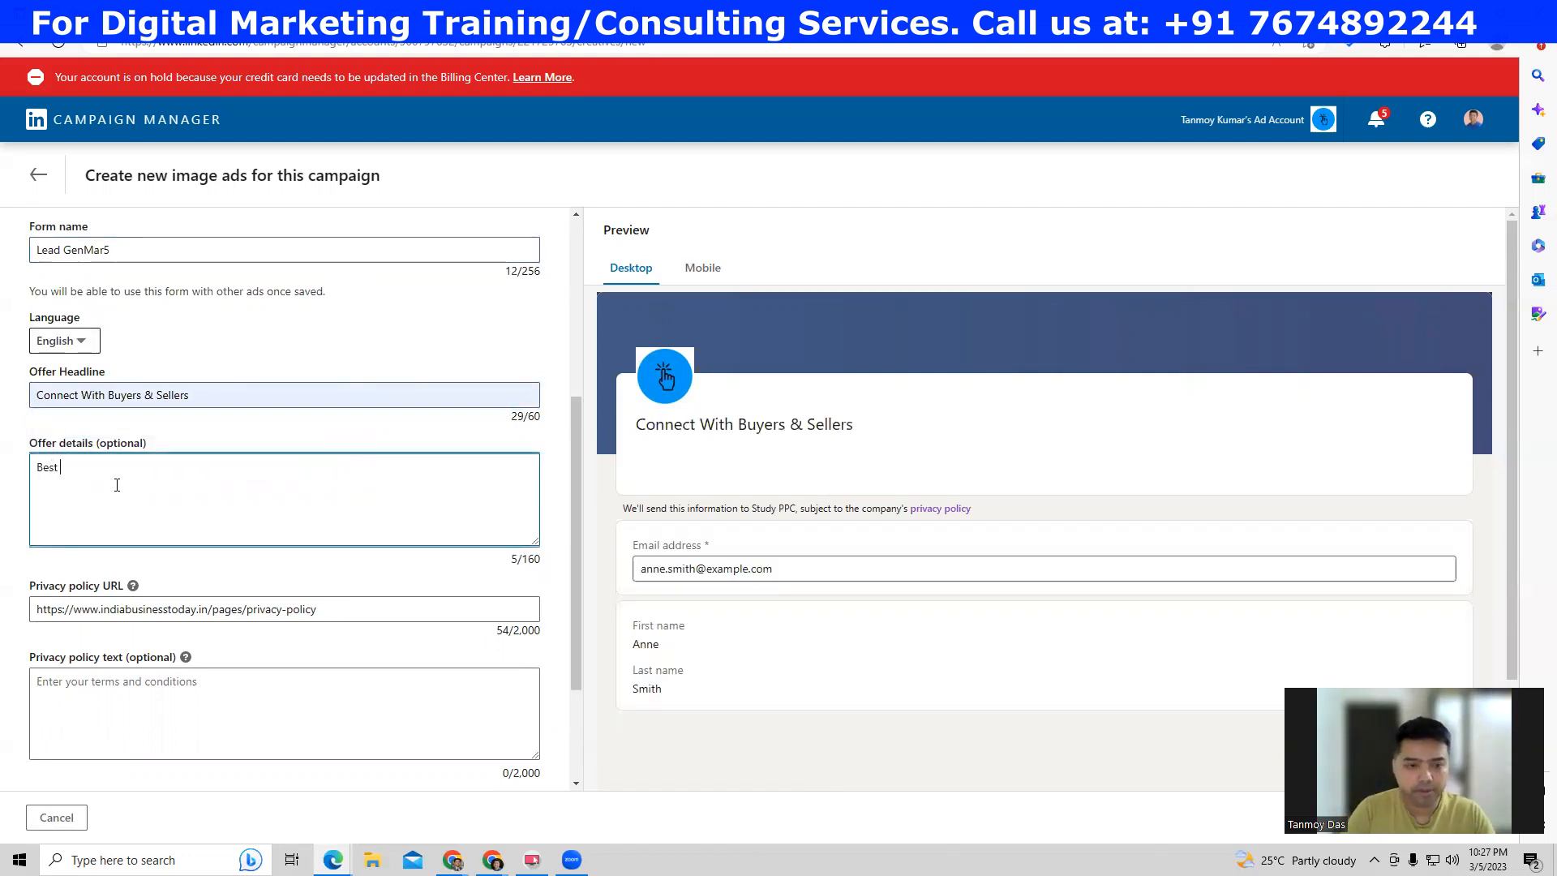
text(Way To Gr)
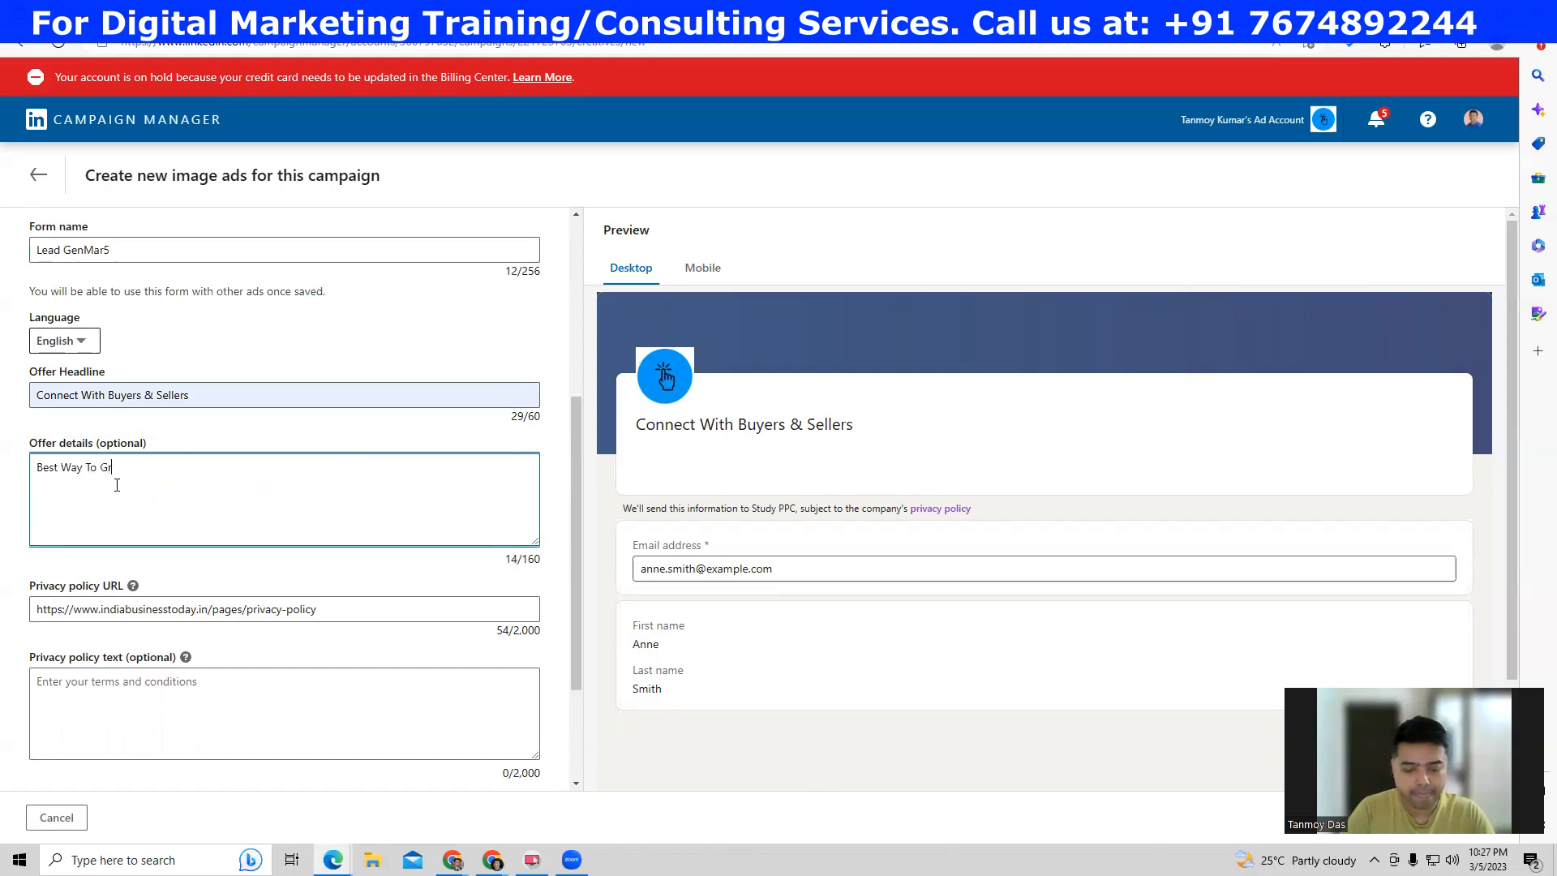
text(ow Bsu)
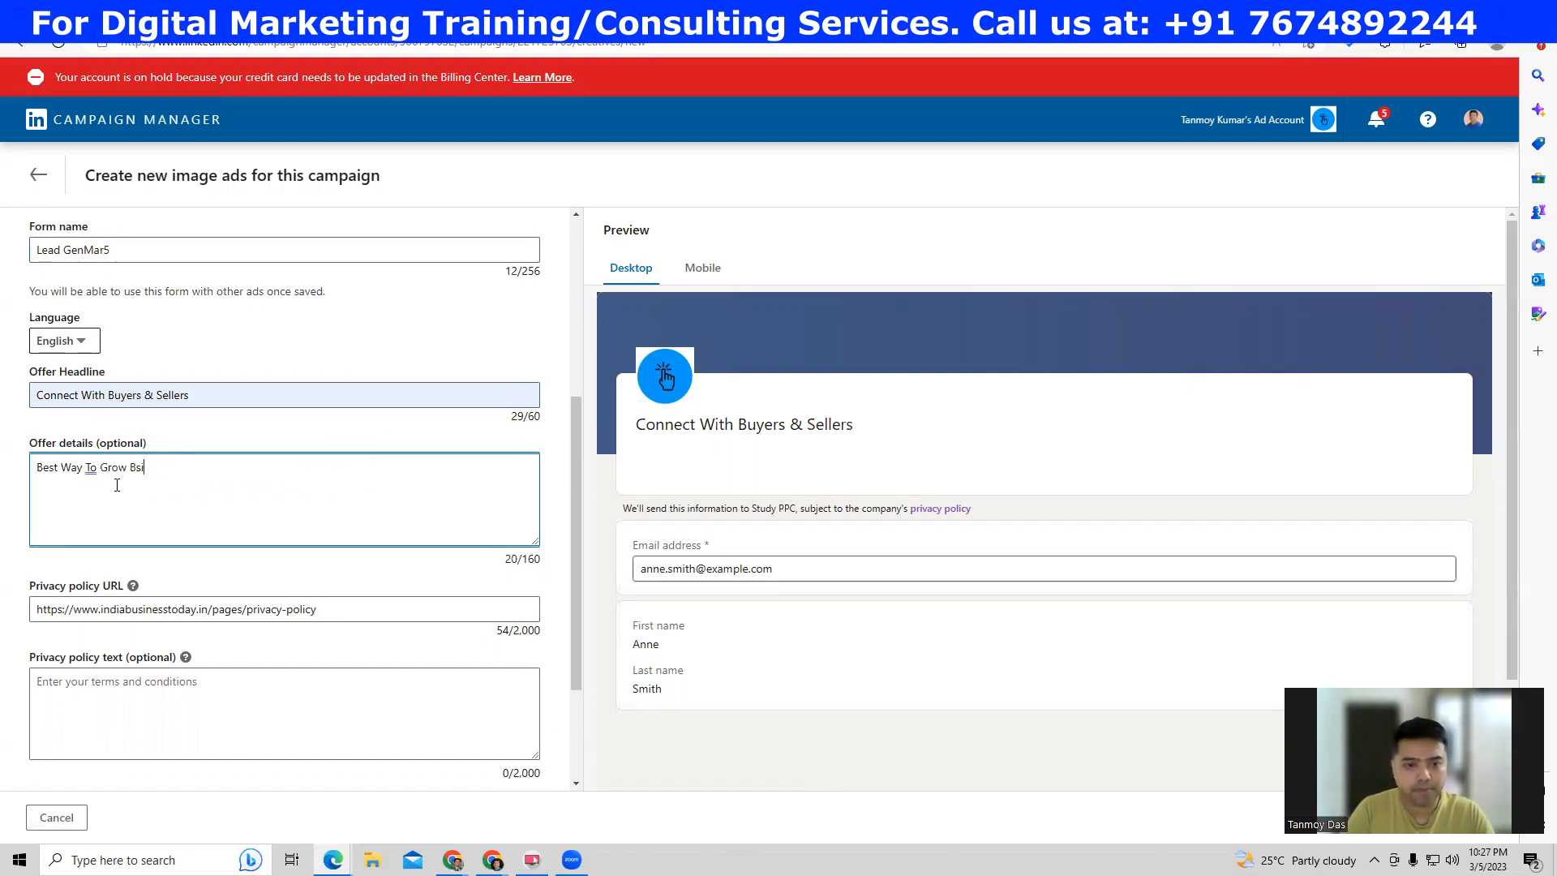
key(BackSpace)
key(BackSpace)
text(usiness With Buyers )
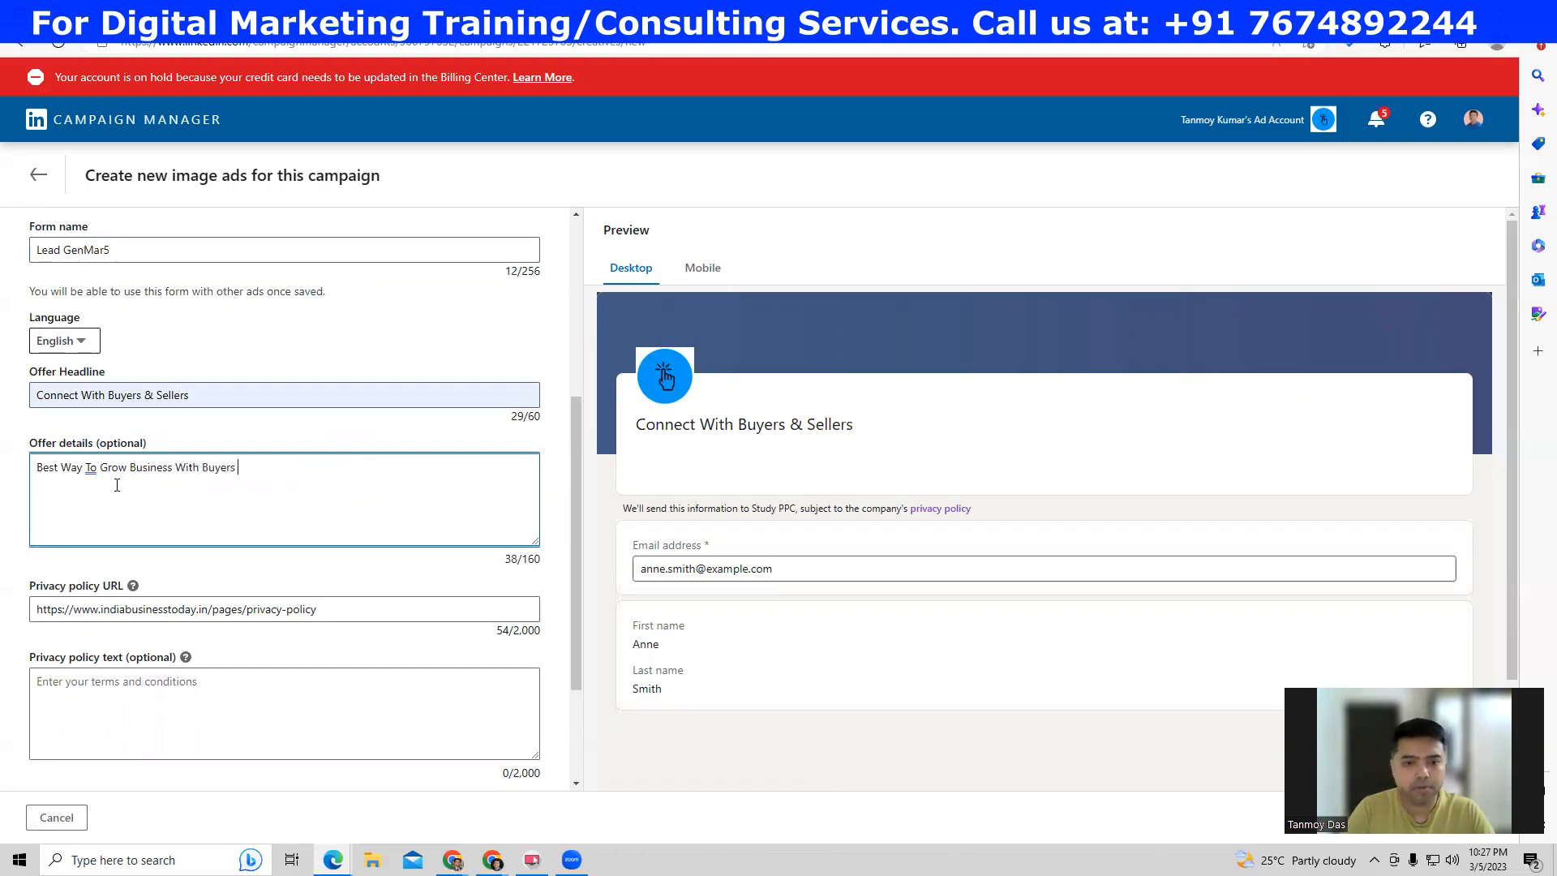
text(And Sellers.)
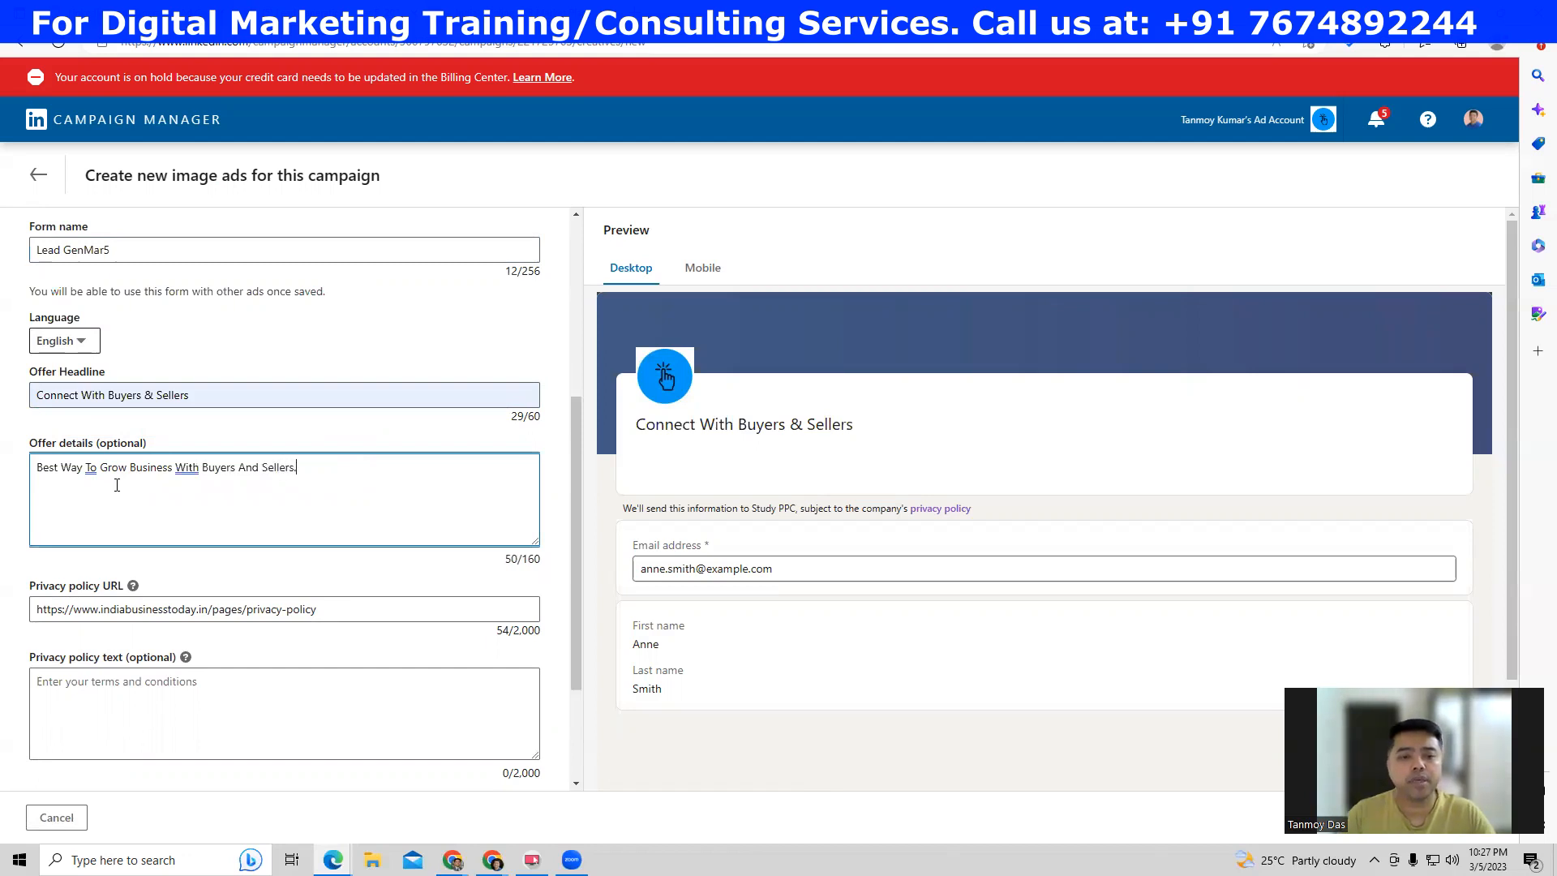
- Check the form's privacy policy URL against the address of the Privacy Policy page on the India Business Today website
double_click(117, 610)
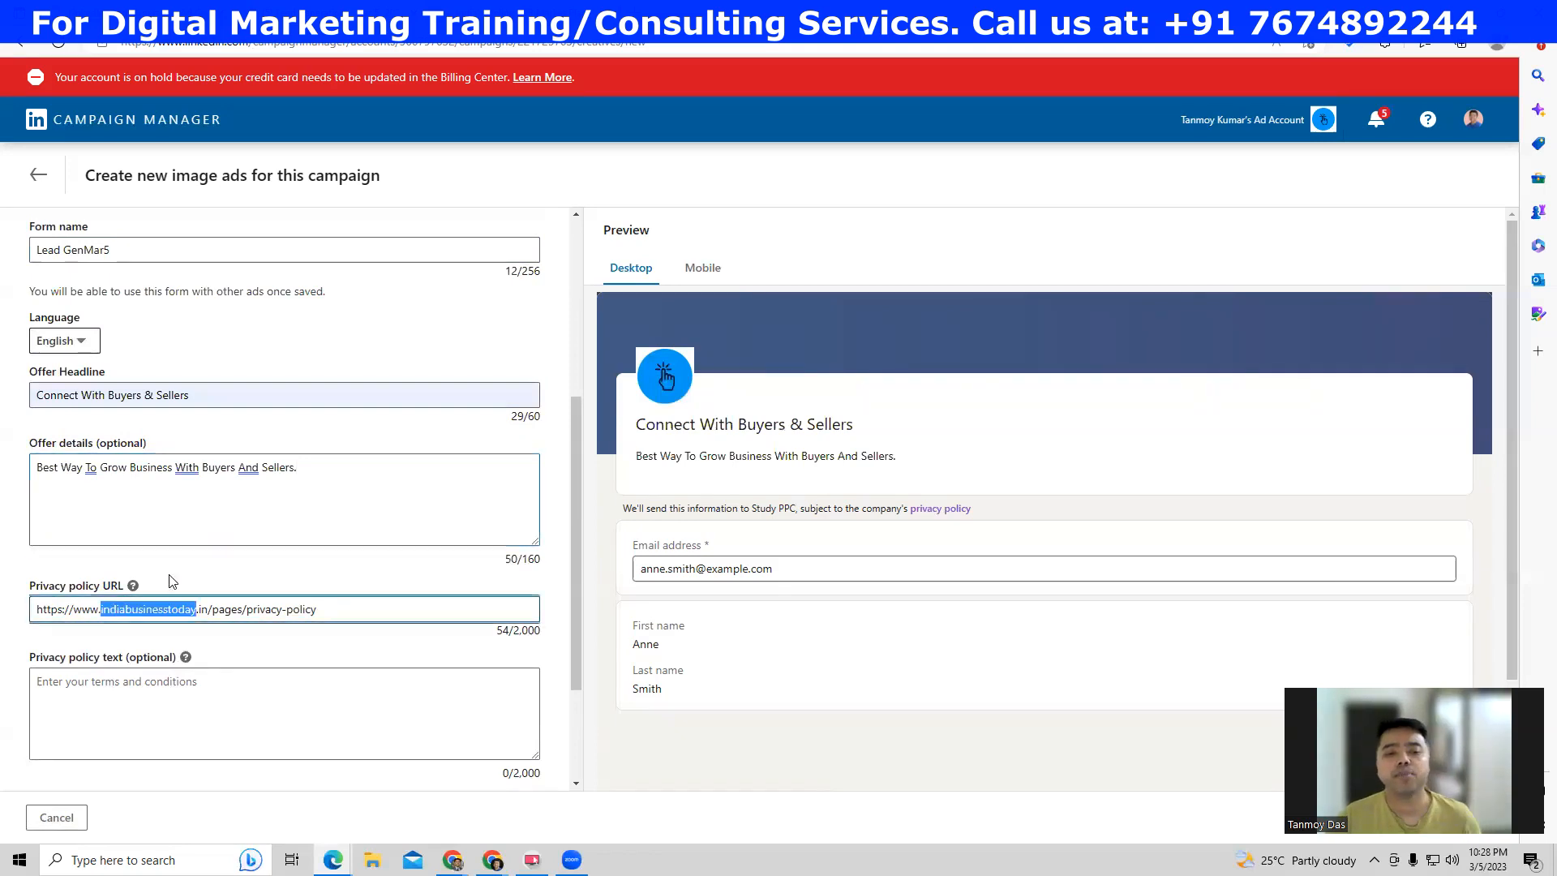
click(249, 569)
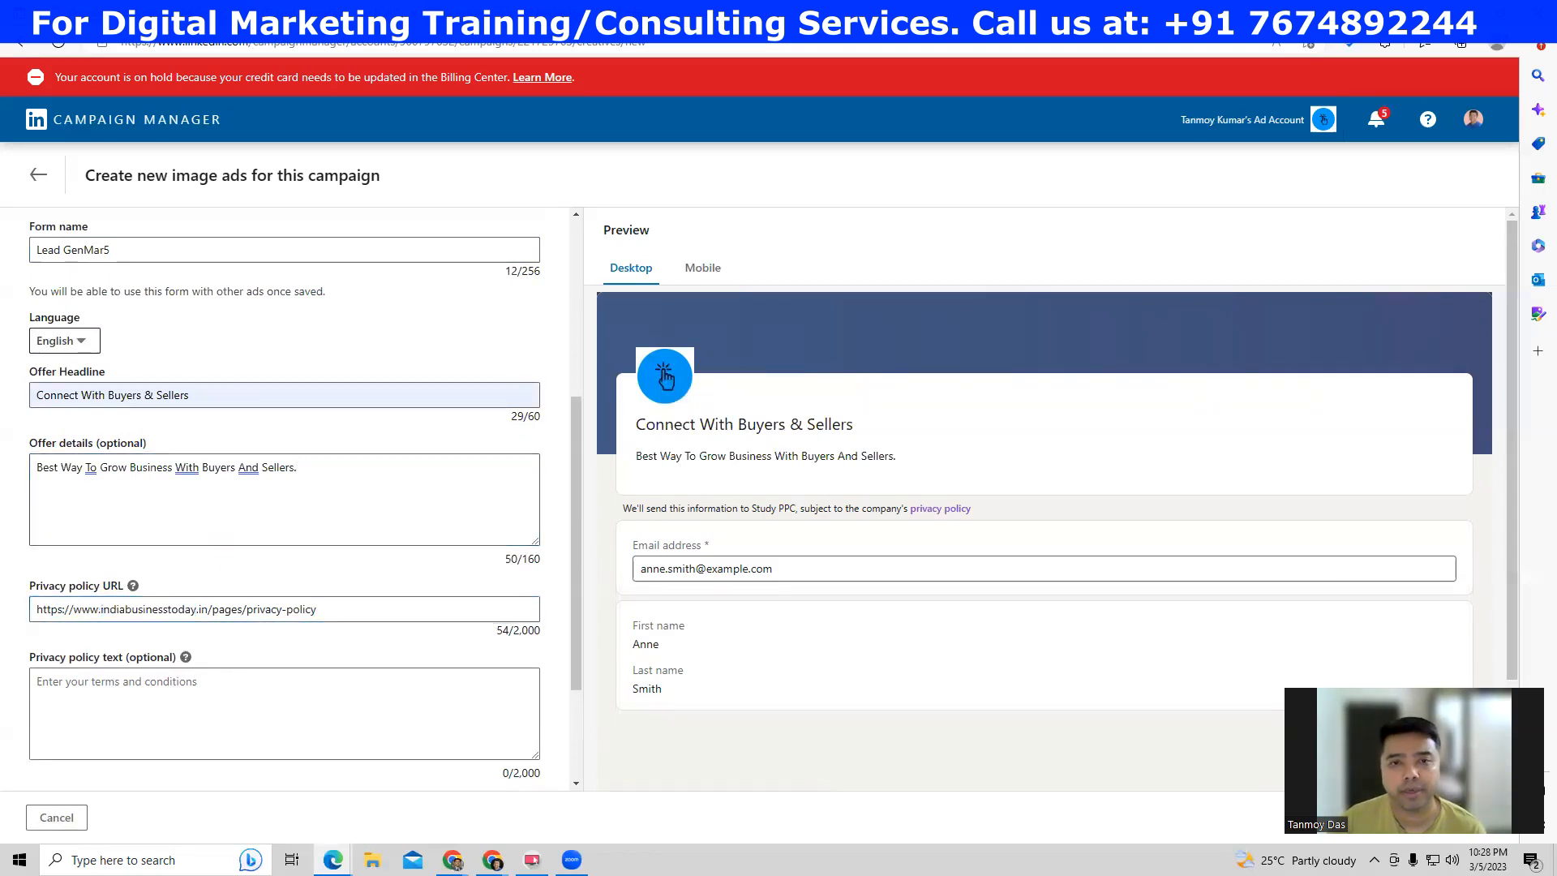
click(233, 12)
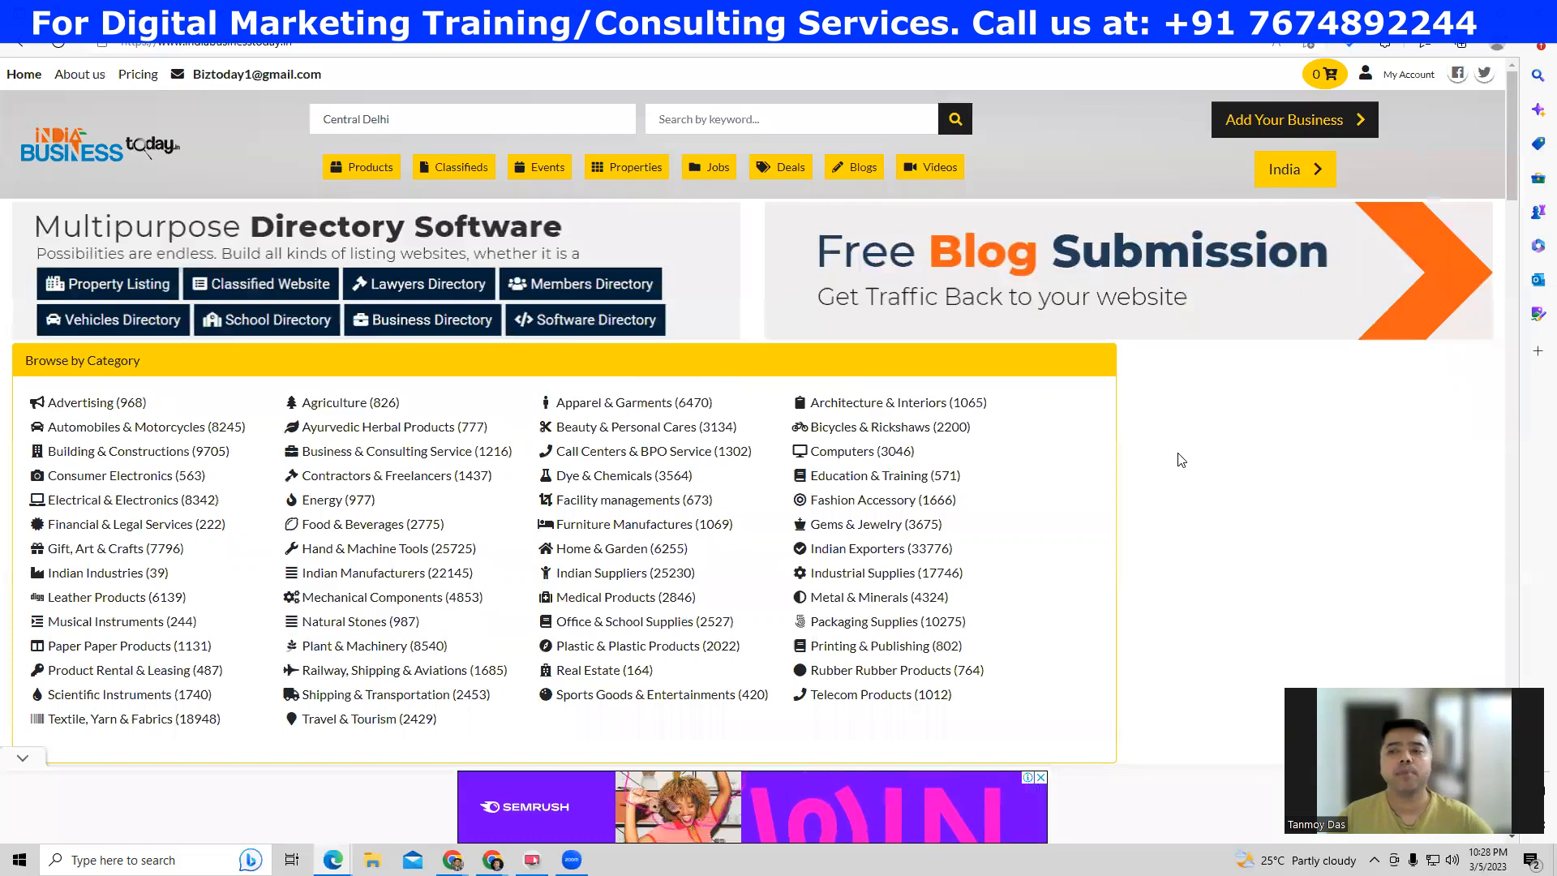
scroll(1180, 459, down, 15)
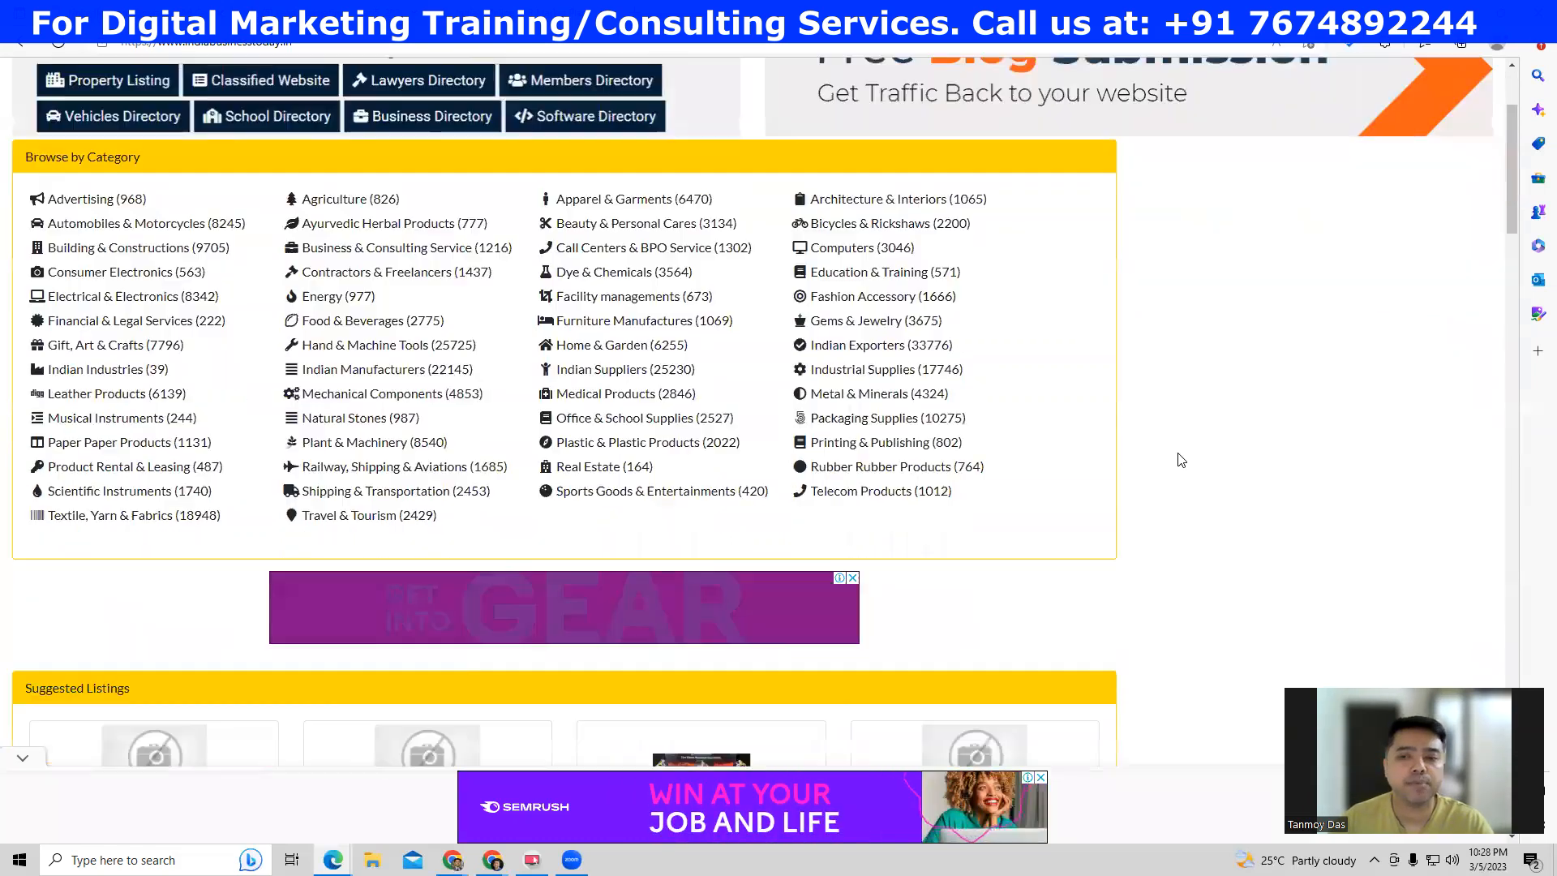
scroll(1180, 460, down, 10)
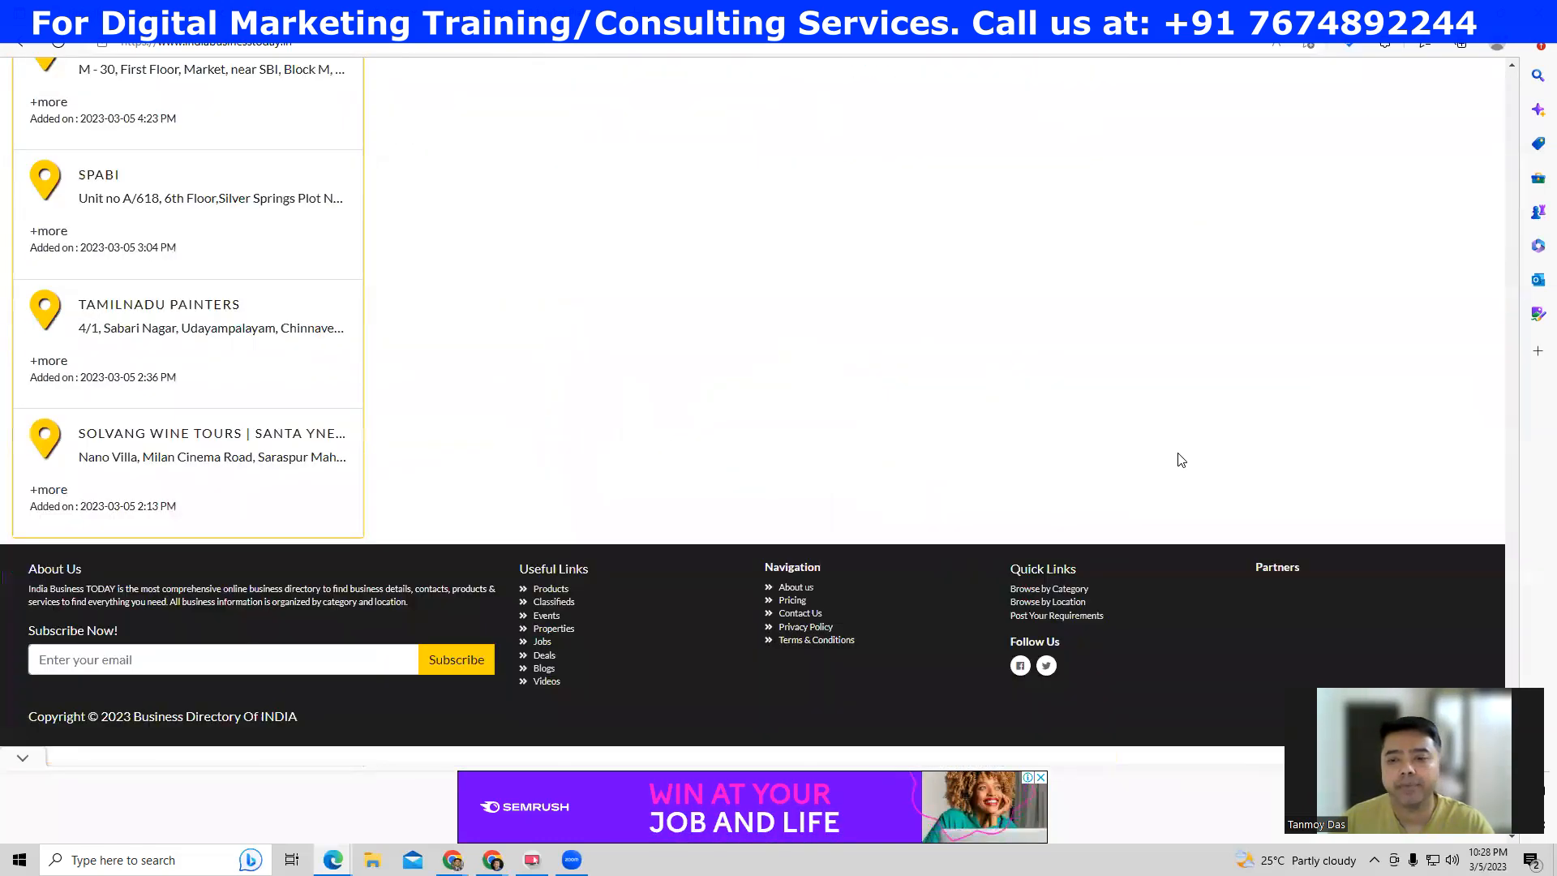
click(816, 629)
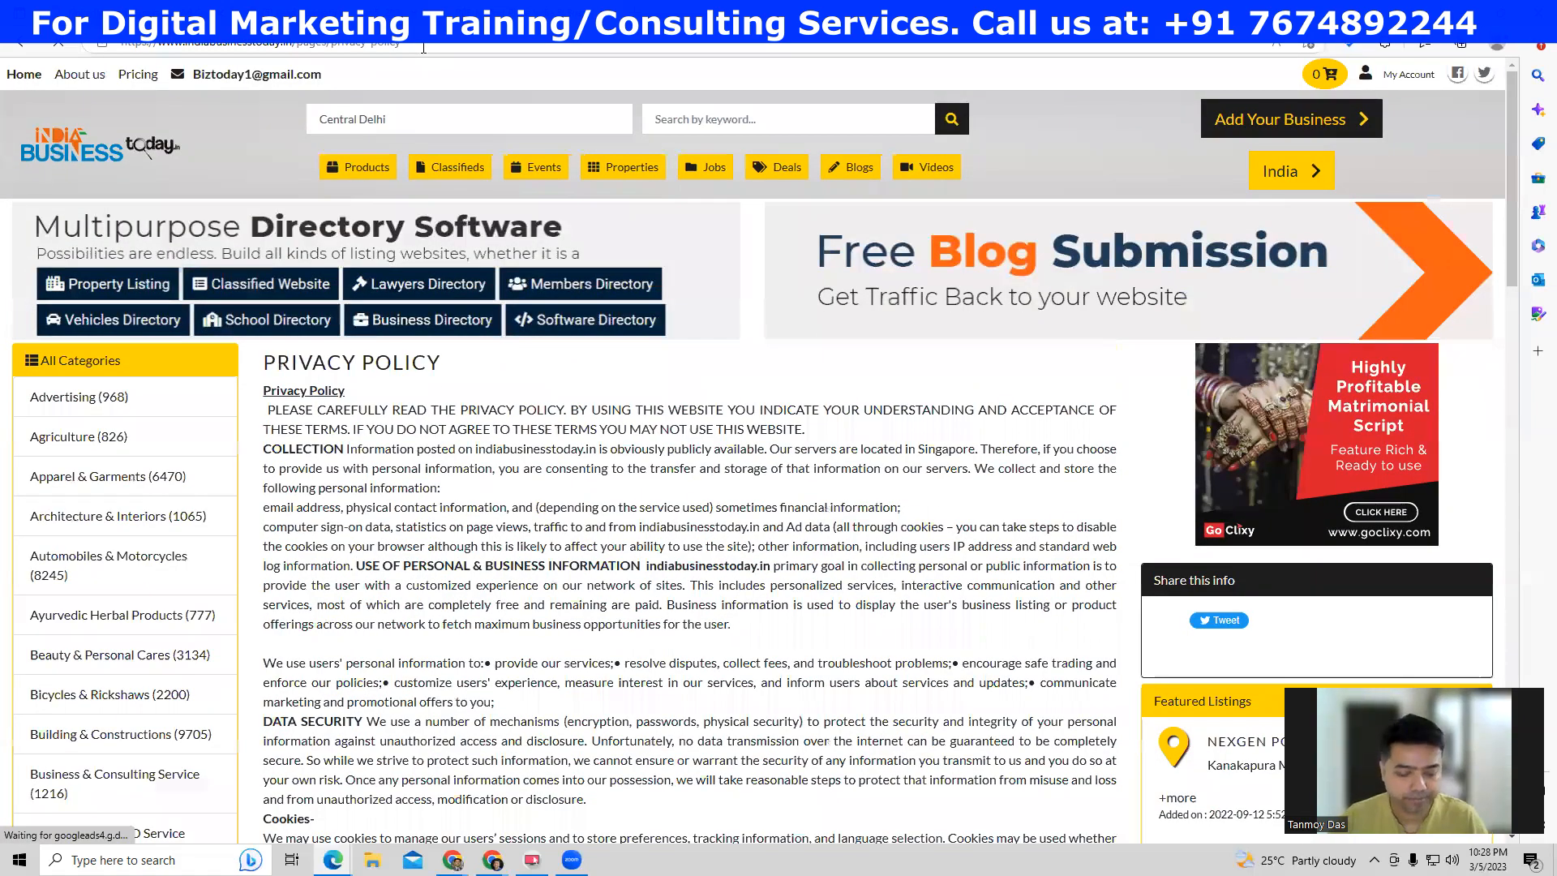
click(423, 47)
click(244, 15)
triple_click(151, 608)
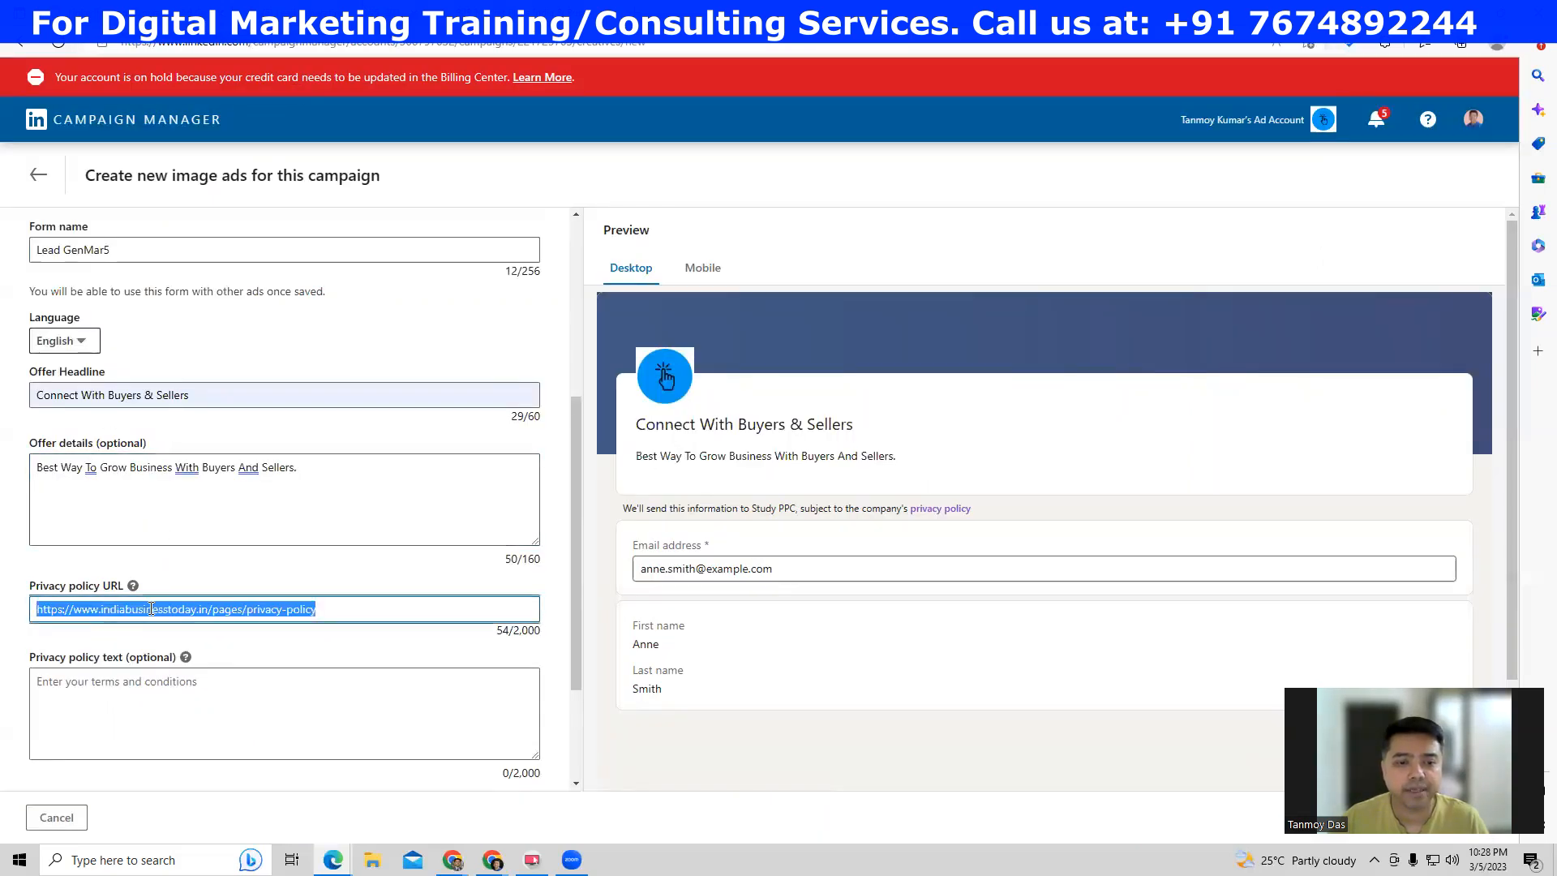
click(217, 684)
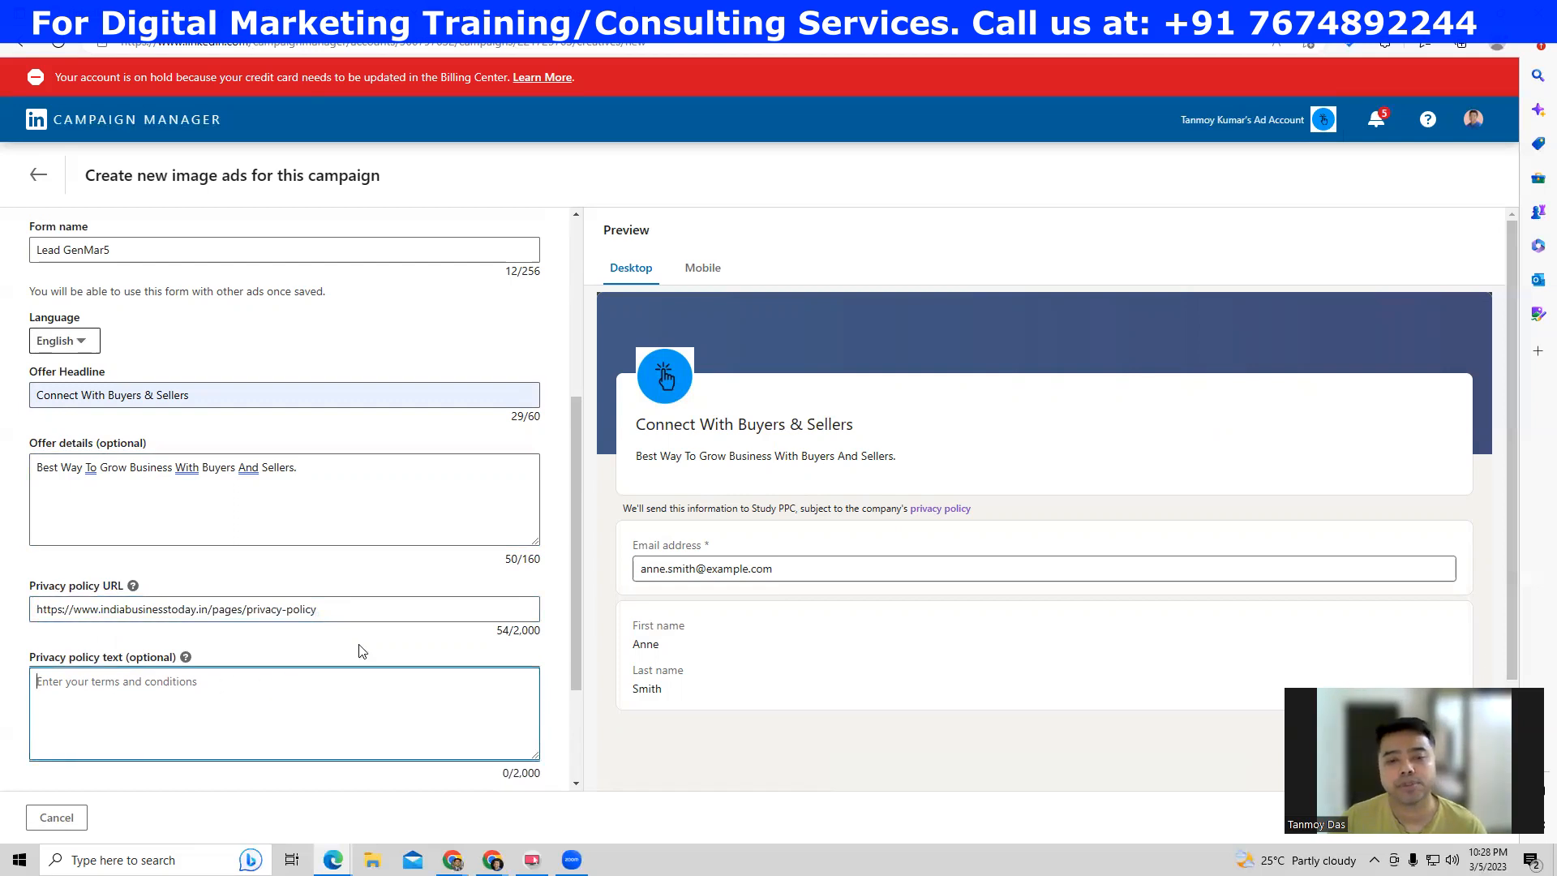
- Add Phone number and City from the contact fields to the profile information collected by the lead form
scroll(355, 650, down, 2)
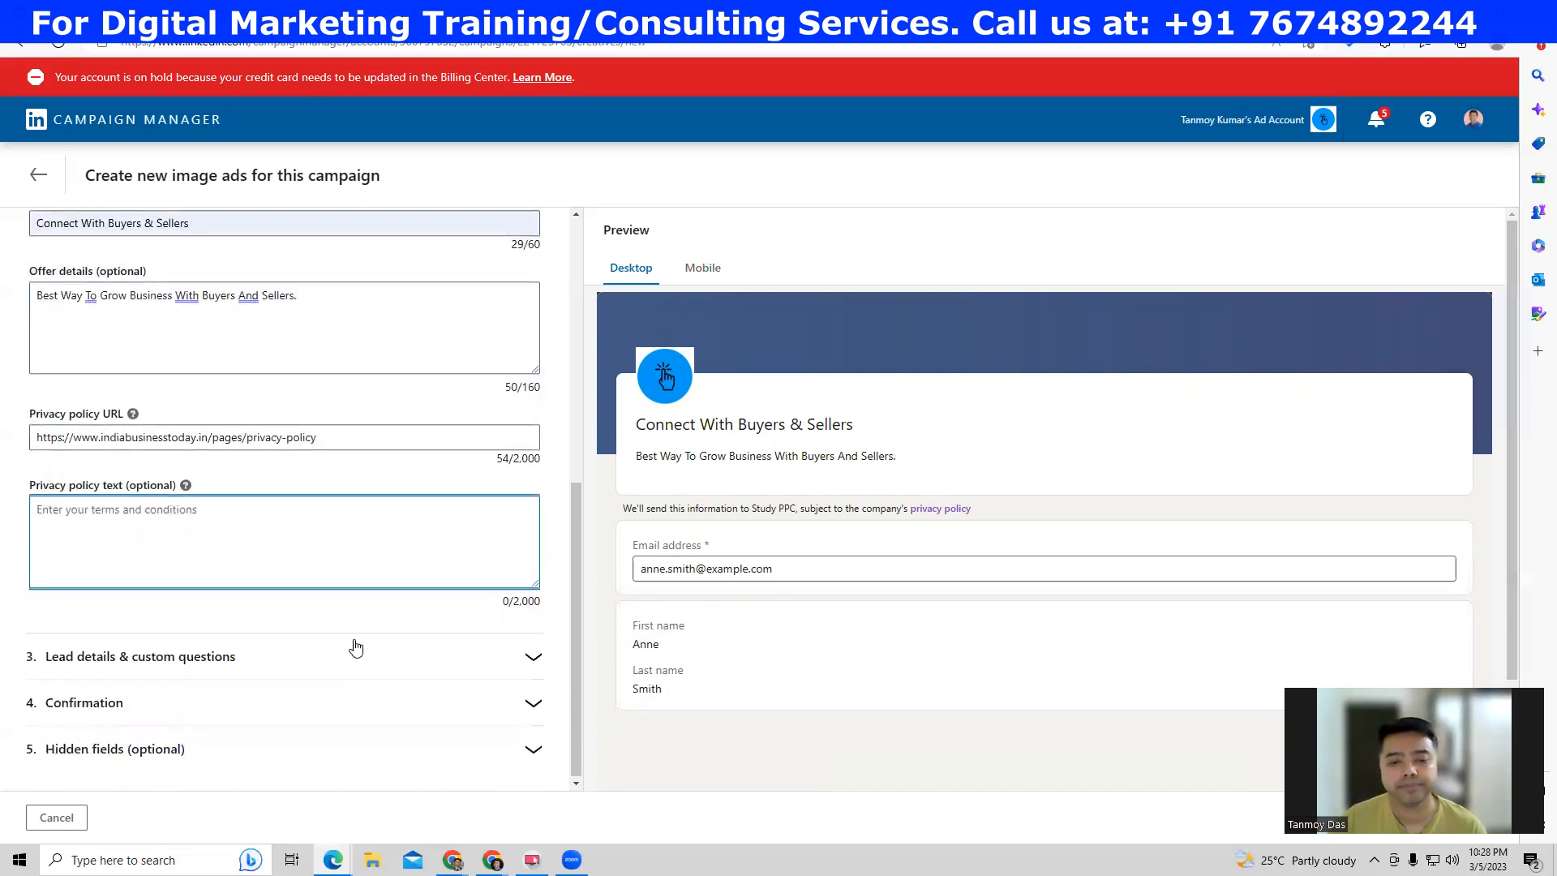
click(192, 654)
scroll(271, 417, up, 1)
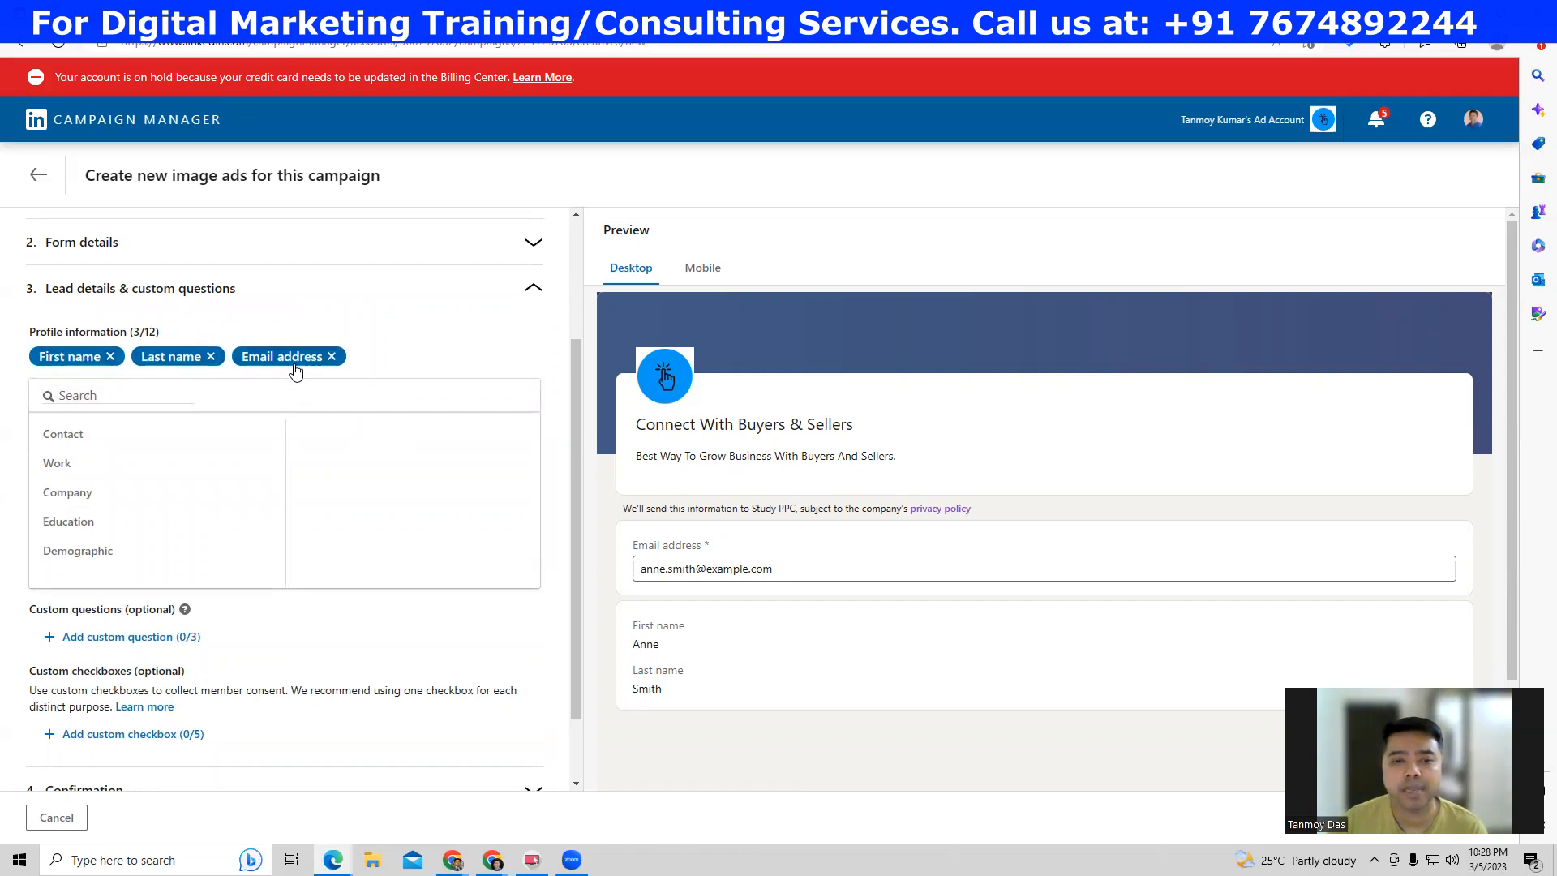
click(121, 441)
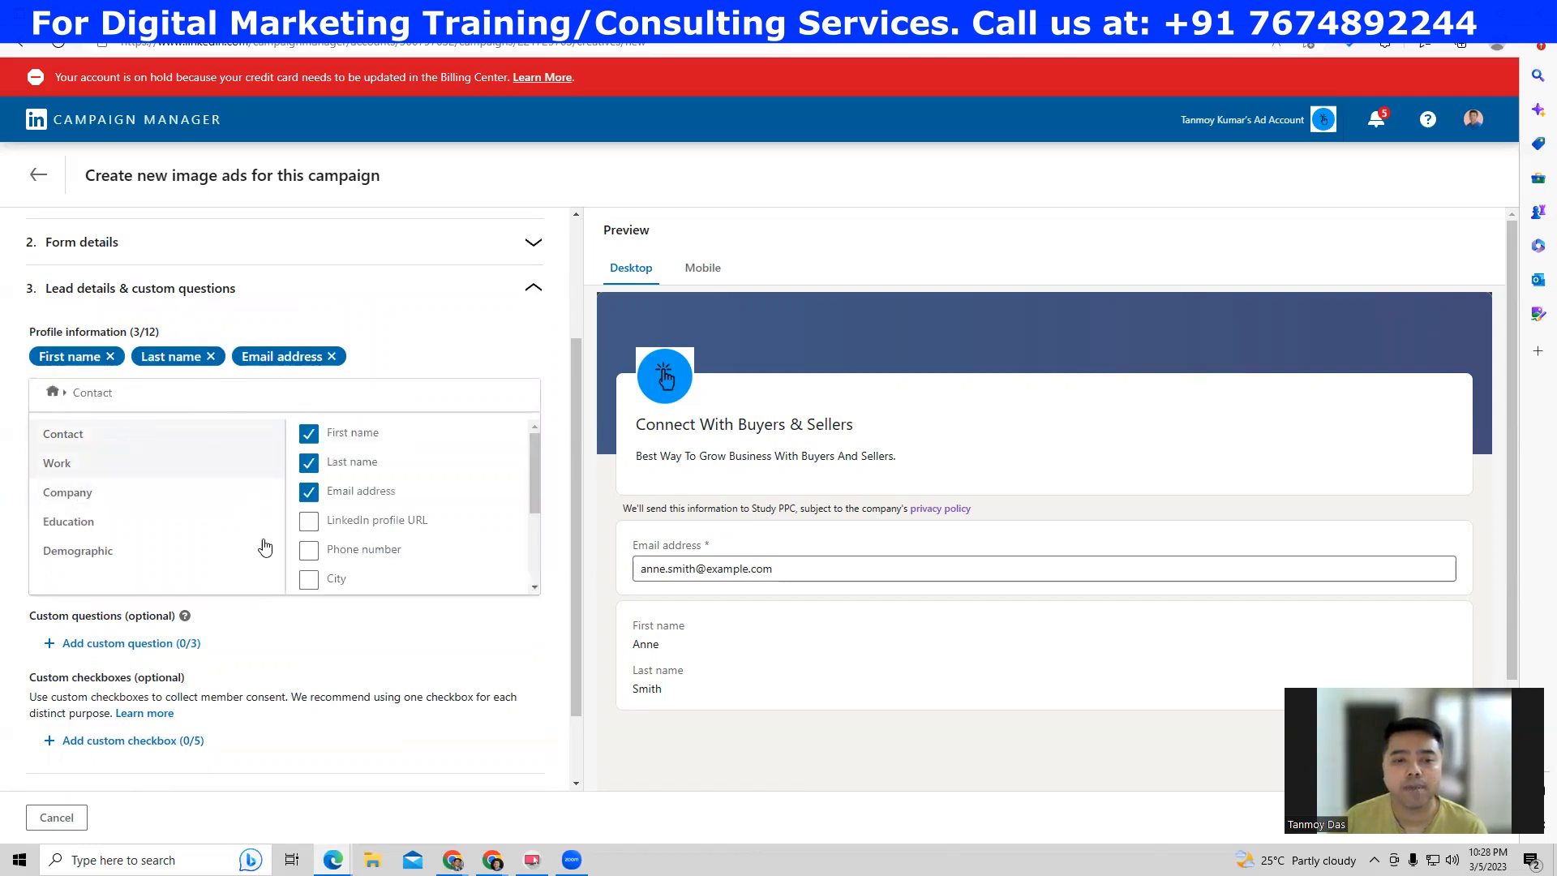
click(309, 550)
click(309, 579)
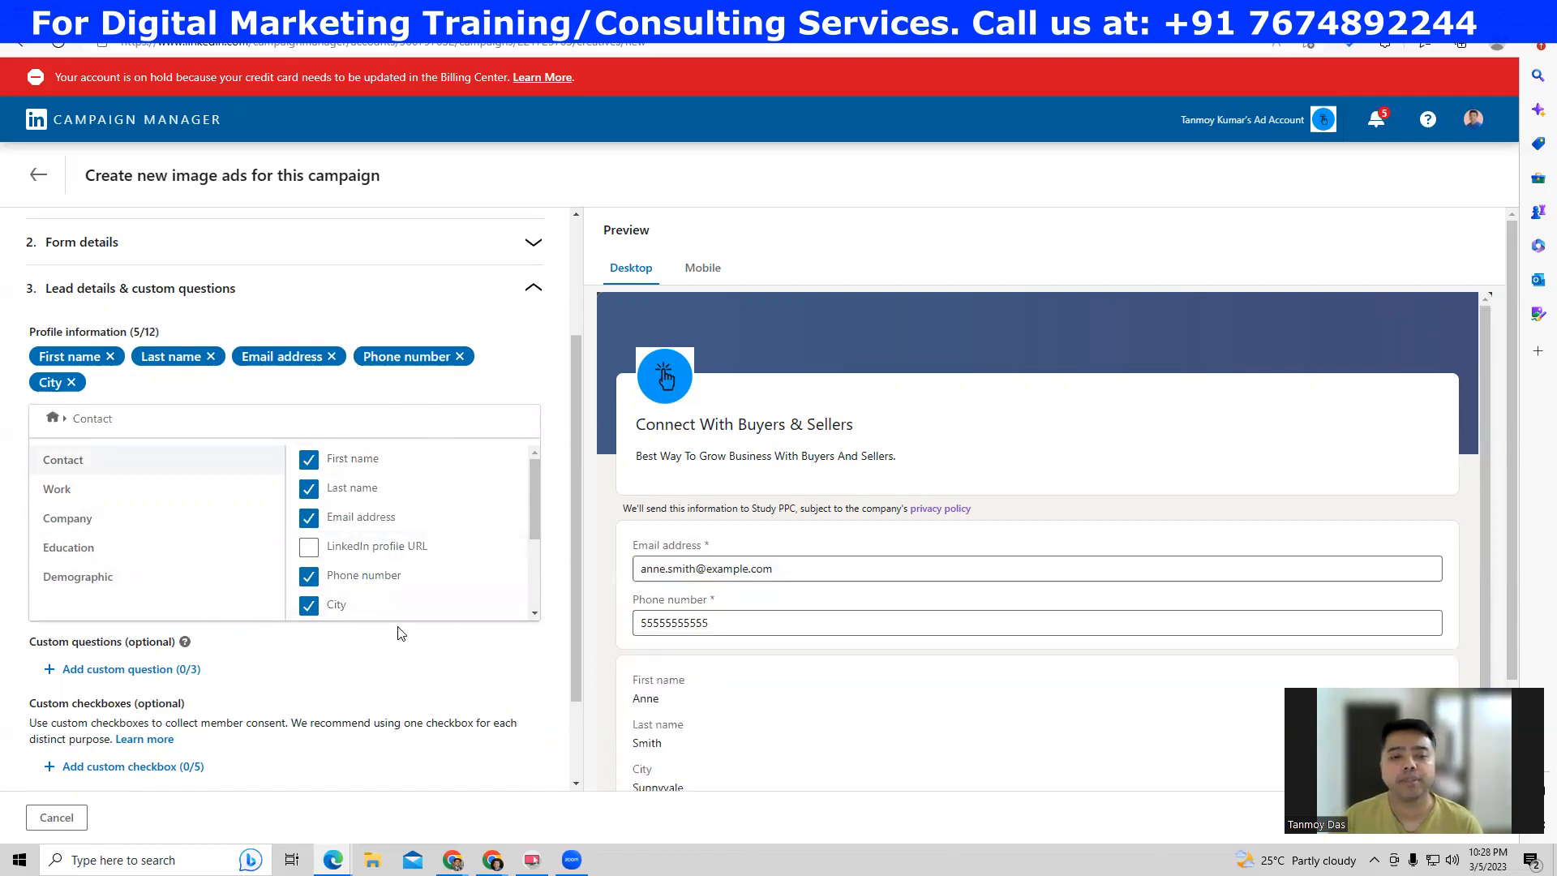
scroll(411, 614, down, 1)
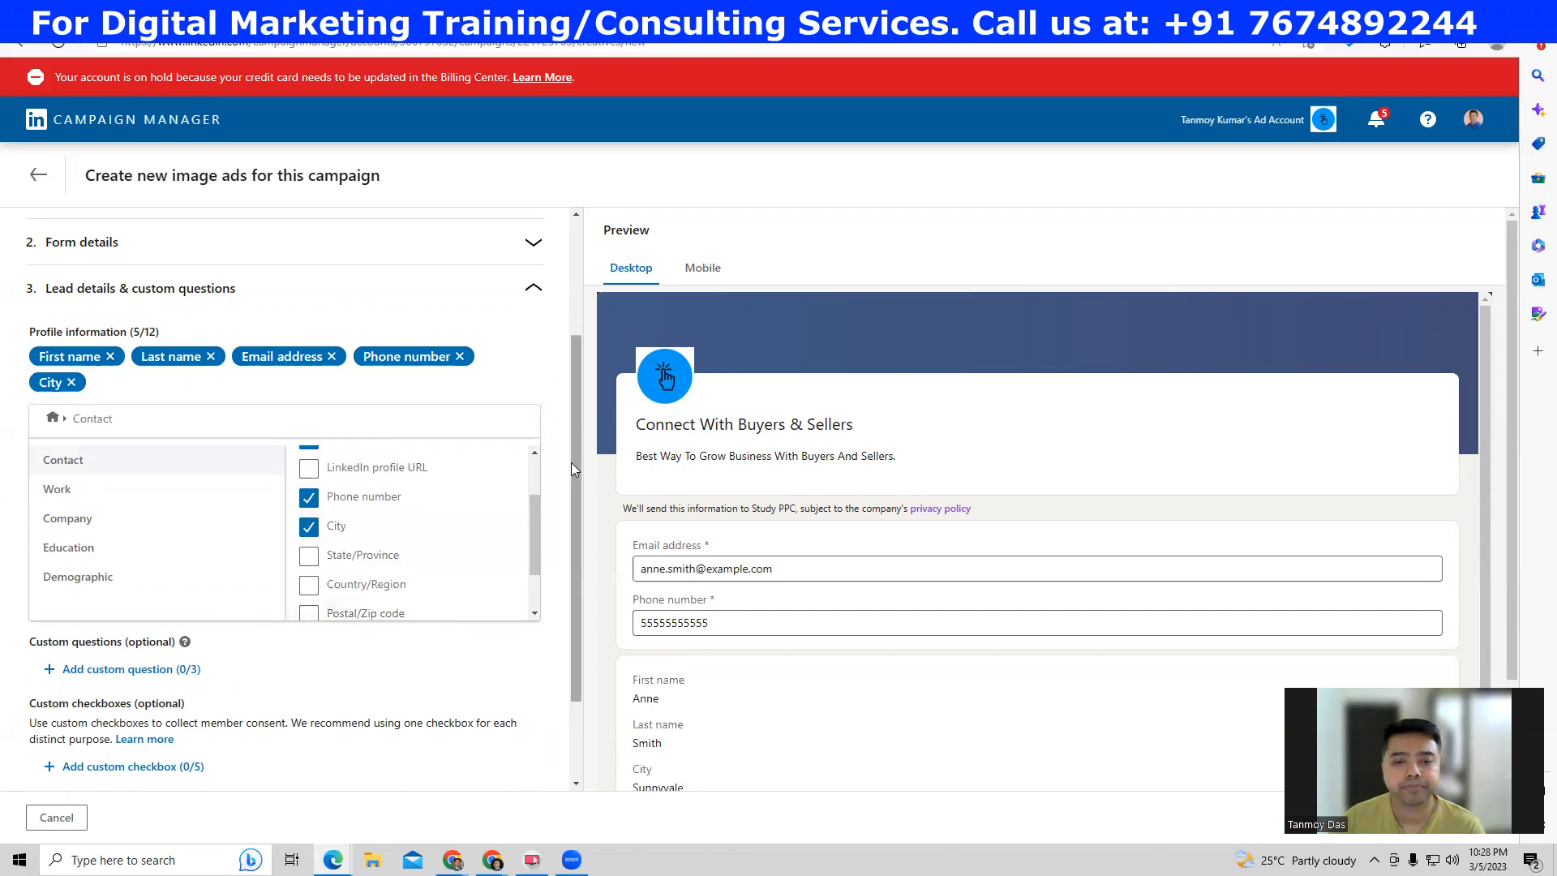
- Write the lead form's confirmation message as "Thank you for your response. We will get back to you shorty."
scroll(568, 459, down, 1)
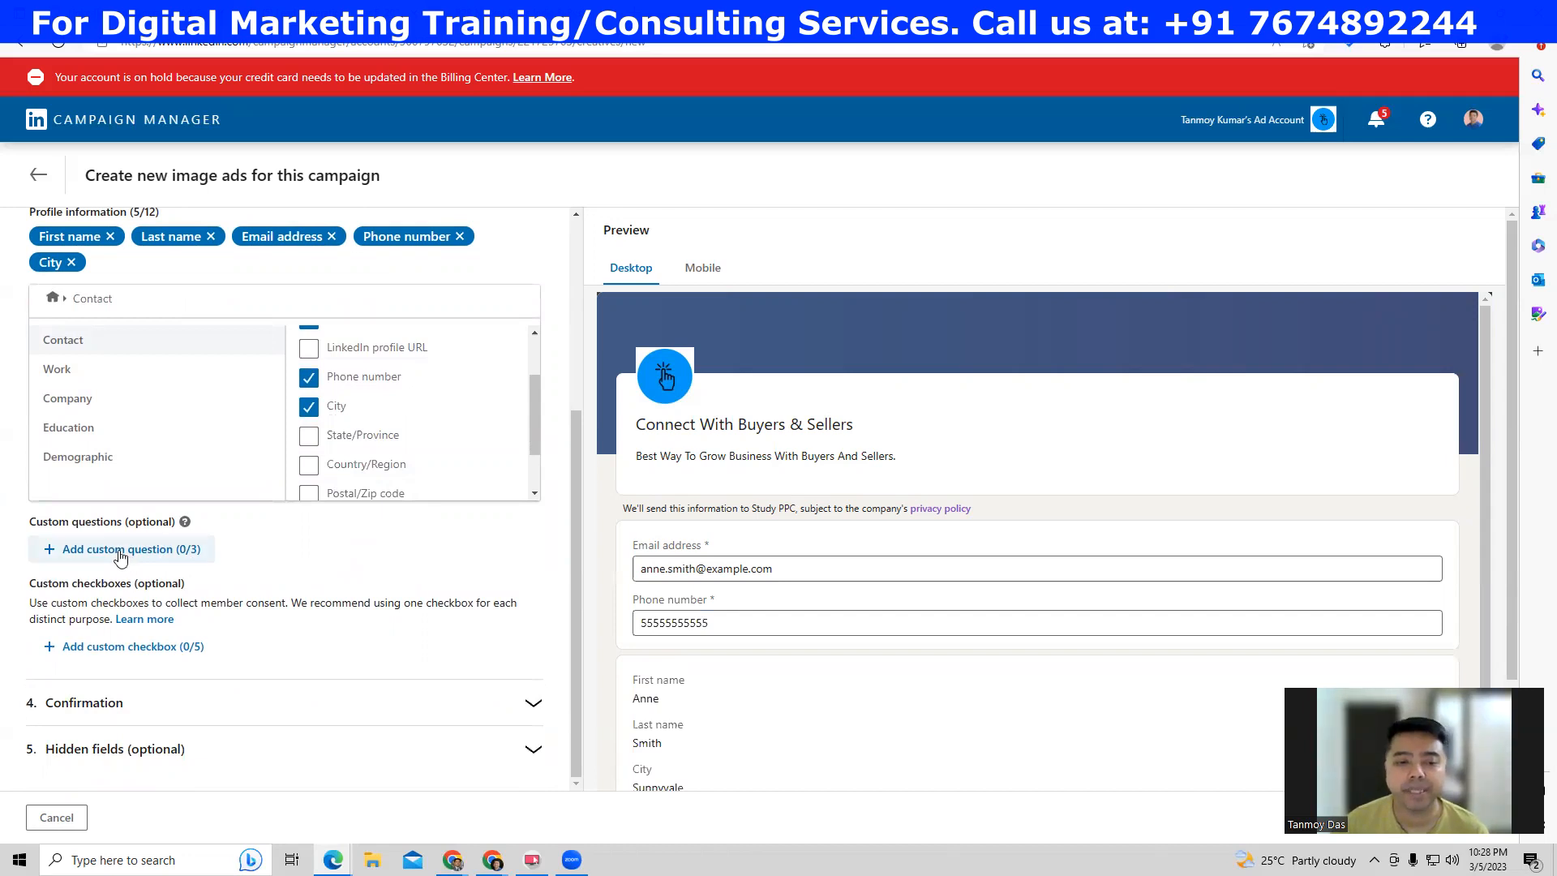
click(144, 718)
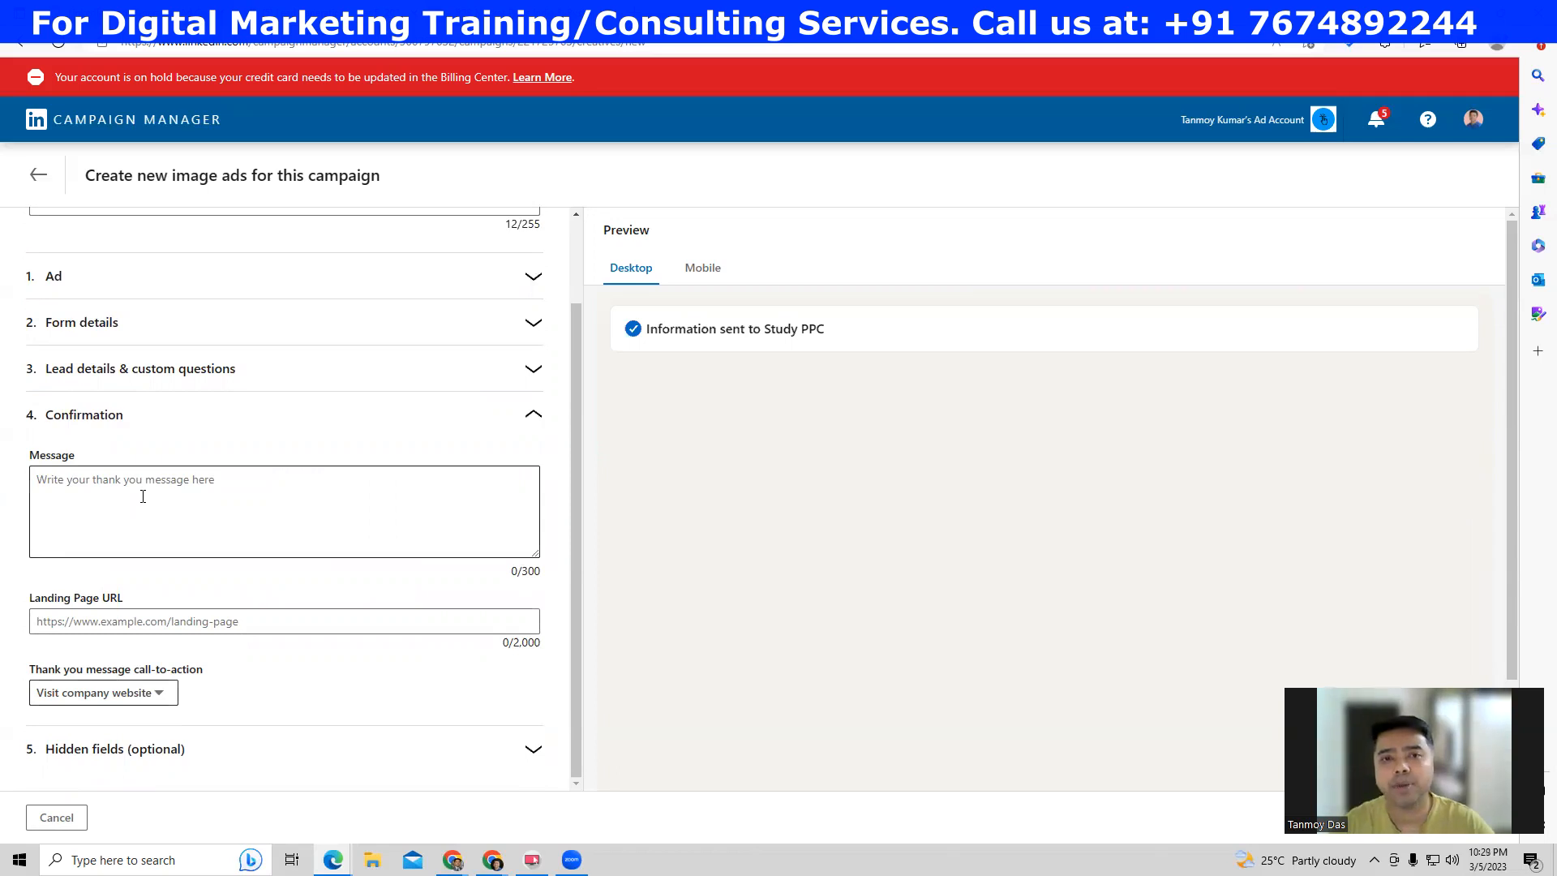
key(shift)
click(143, 496)
text(Thank you Gor)
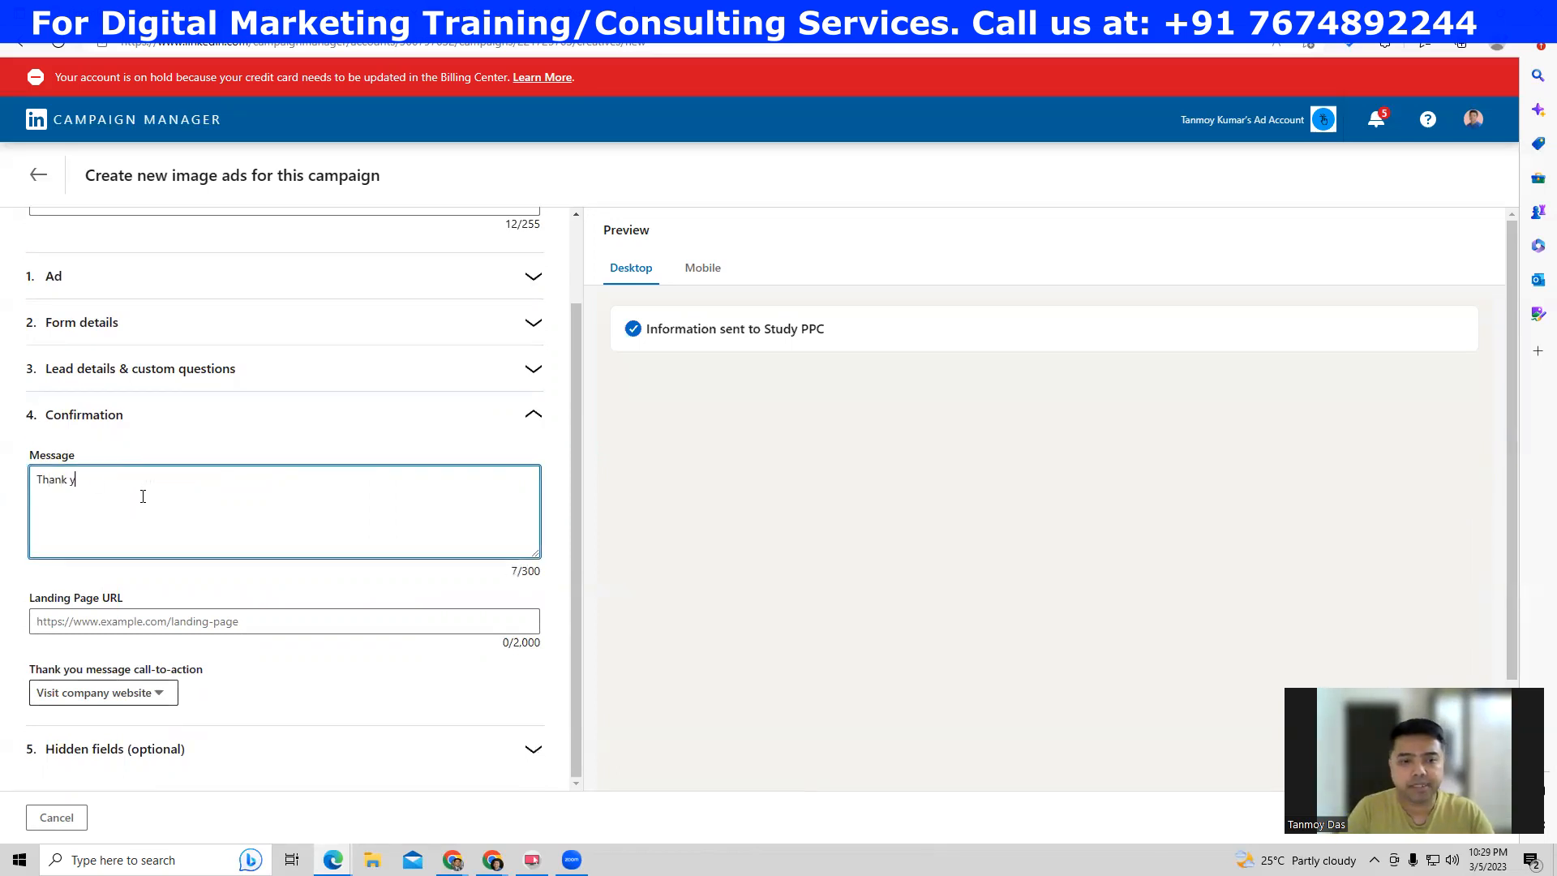
key(BackSpace)
key(BackSpace)
key(BackSpace)
text(for your re)
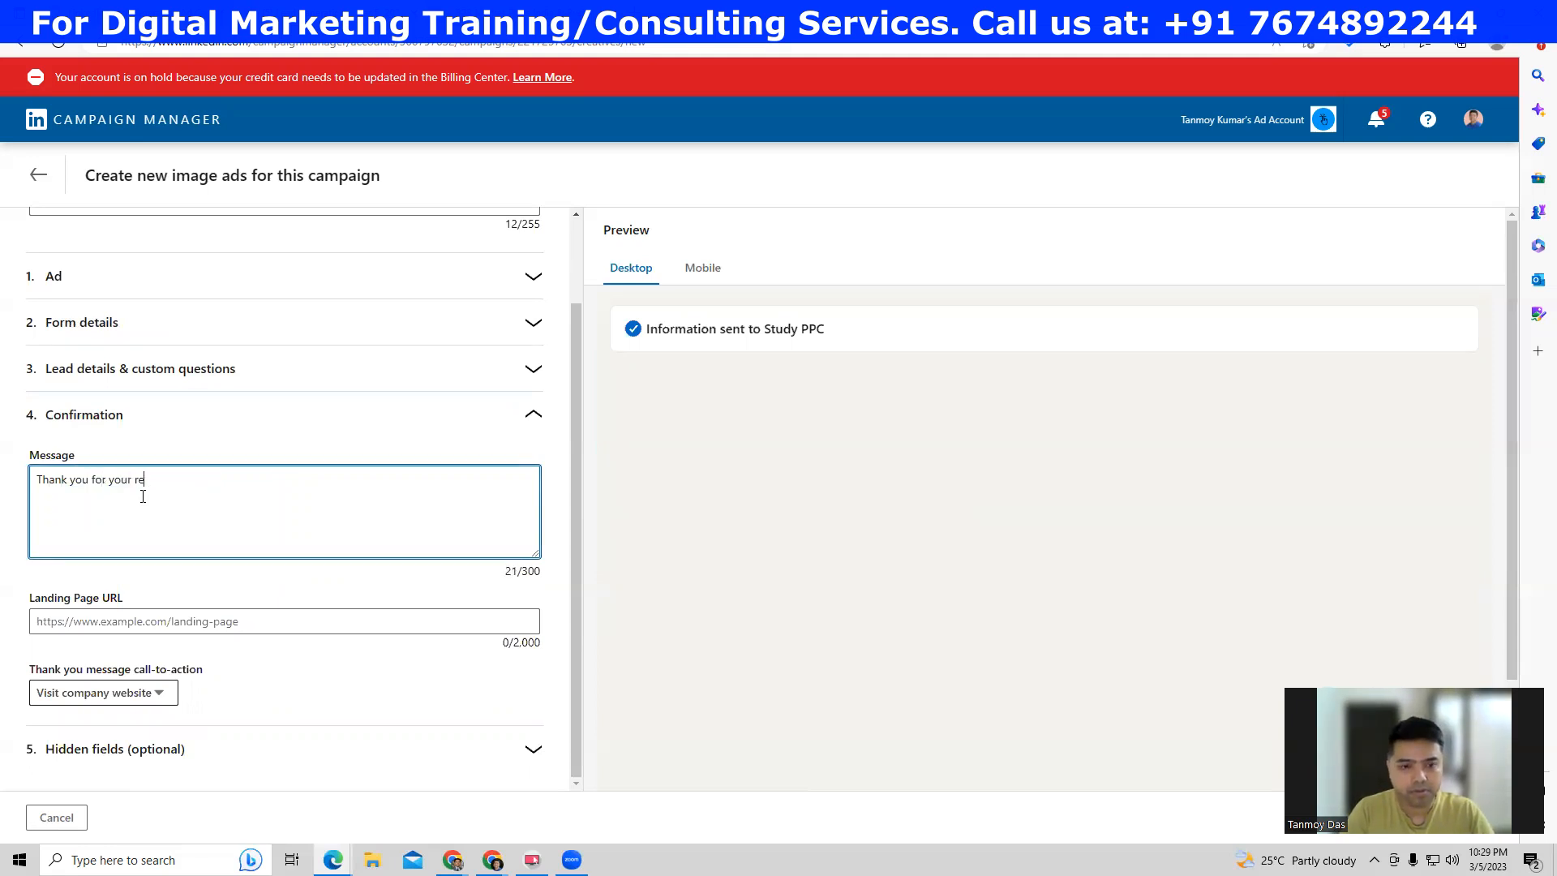
text(sponse)
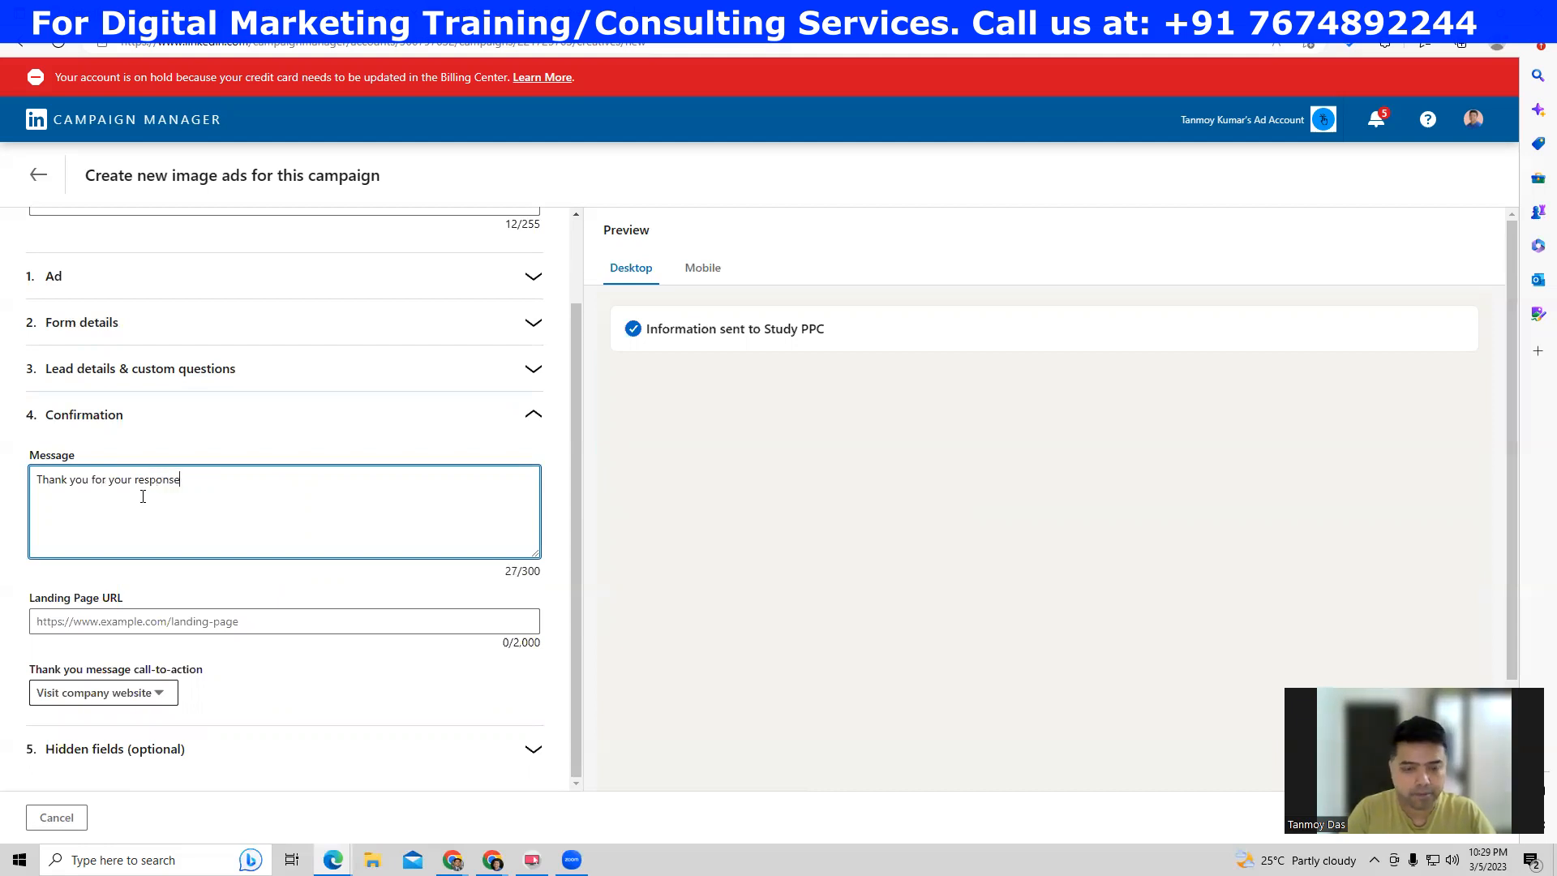
text(. We will get back to you shot)
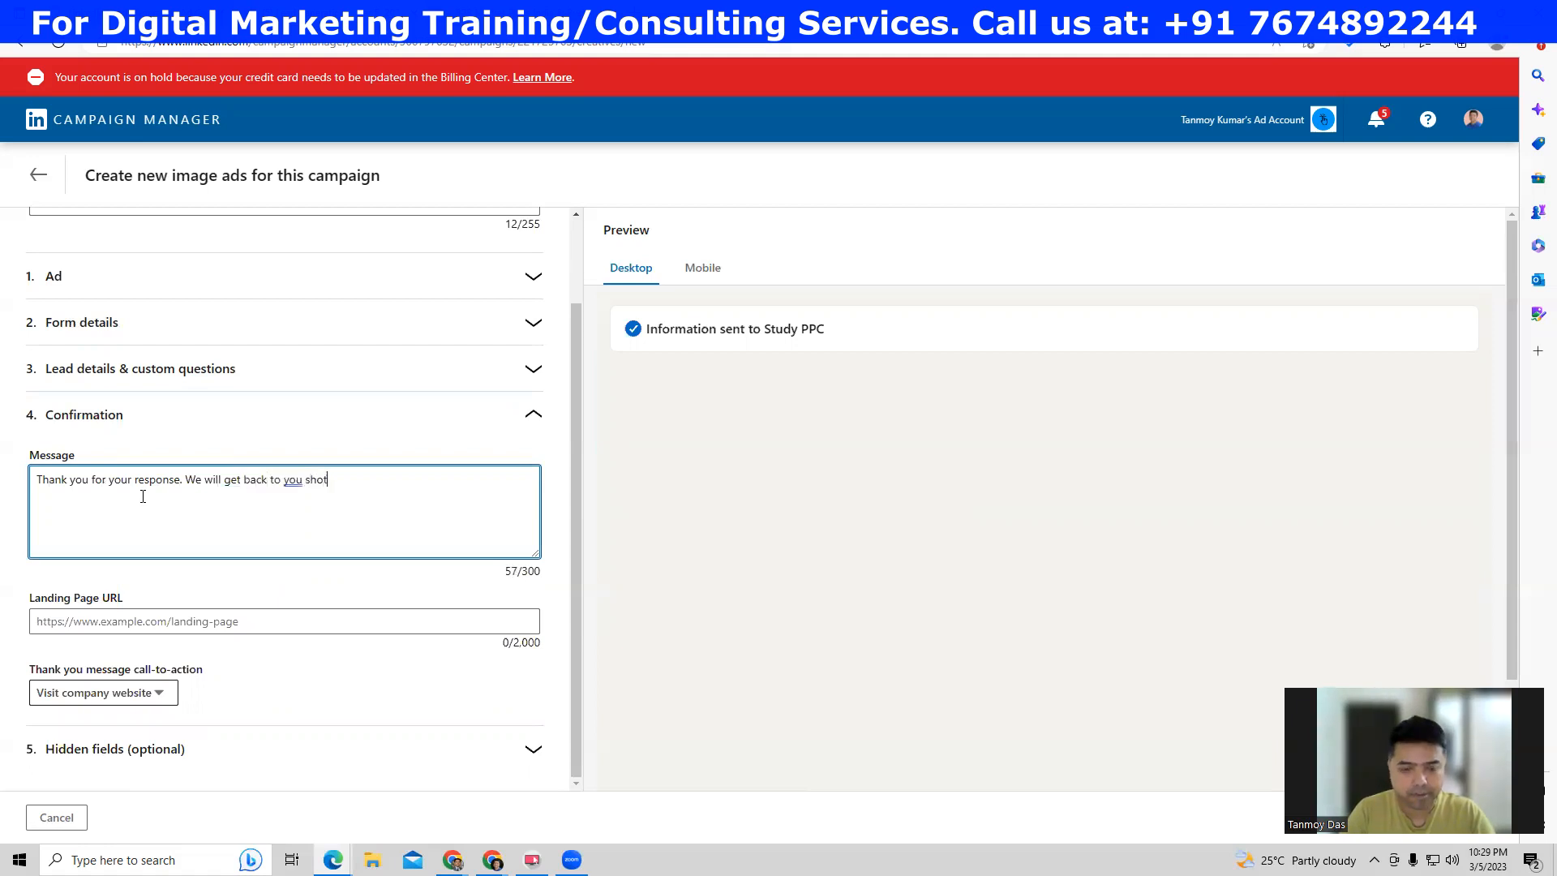
key(BackSpace)
text(rty.)
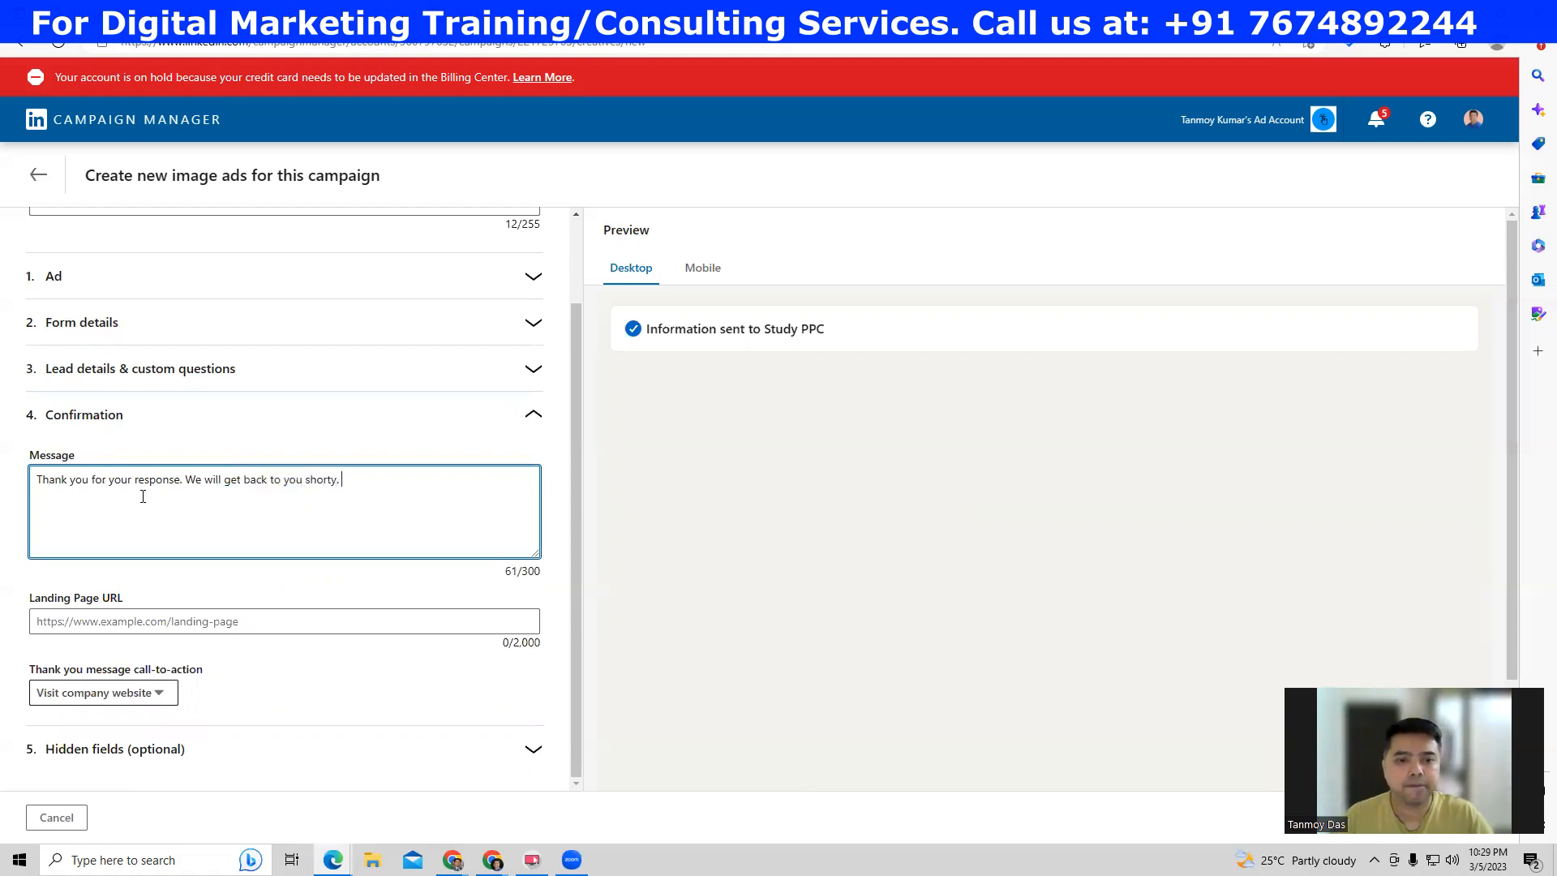
click(194, 624)
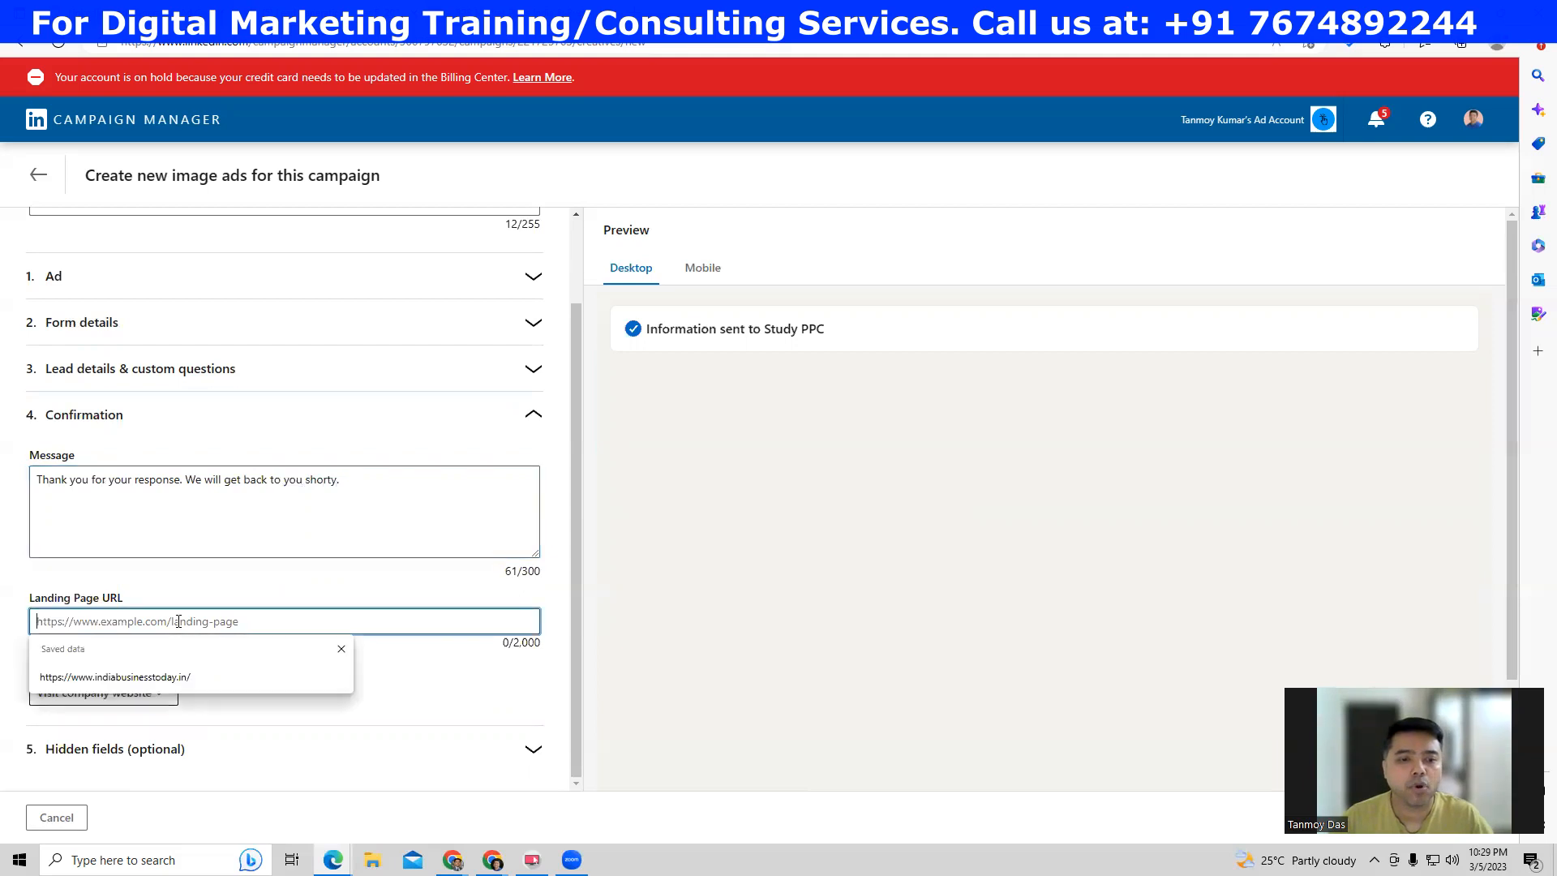
click(154, 676)
click(276, 692)
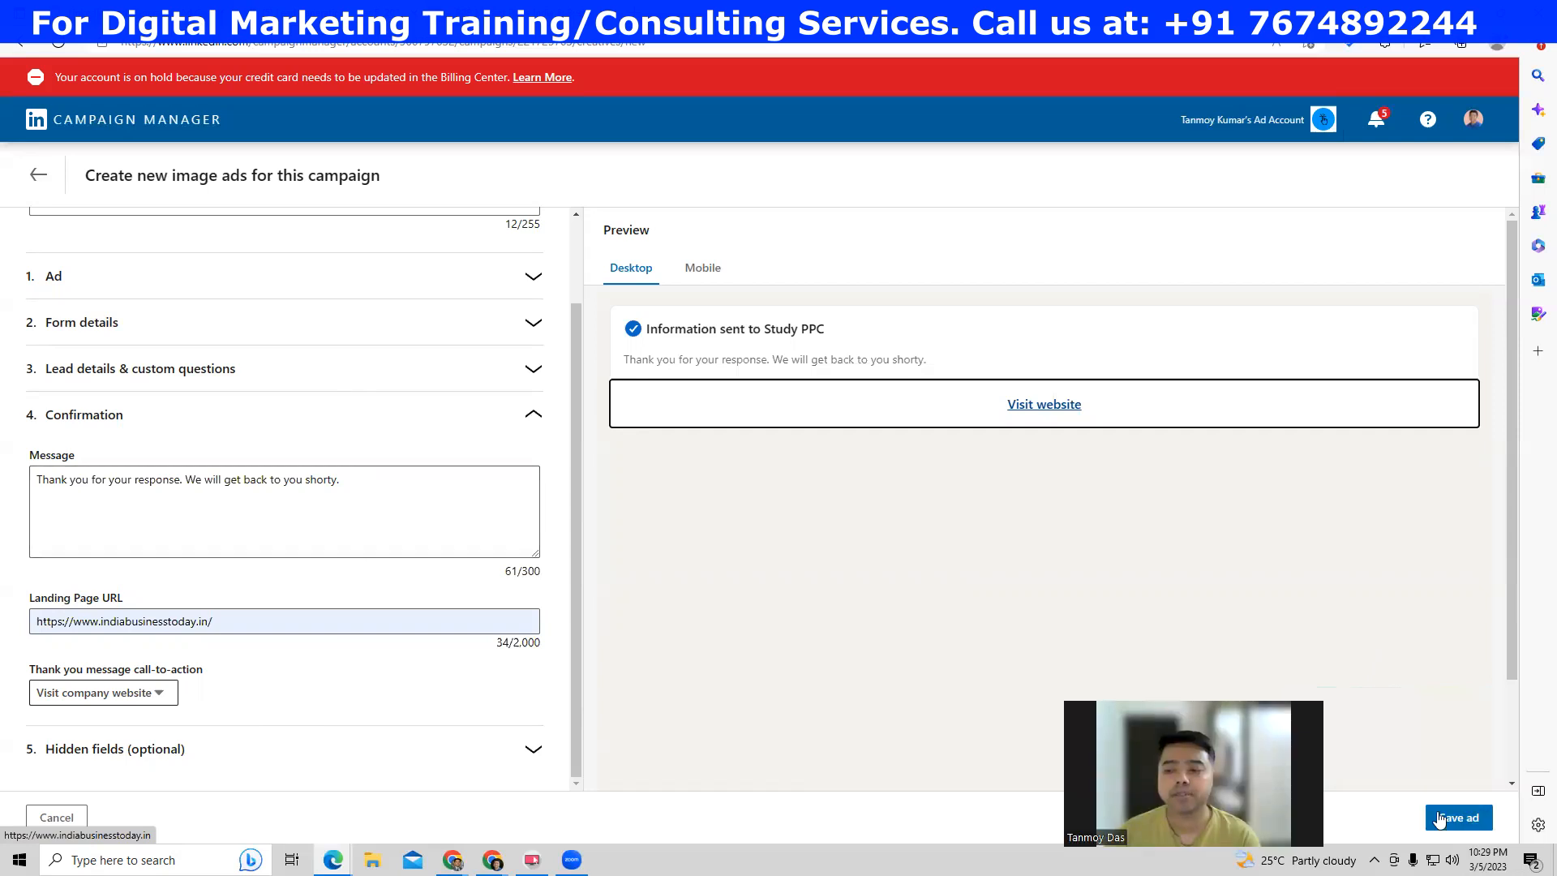
click(1459, 817)
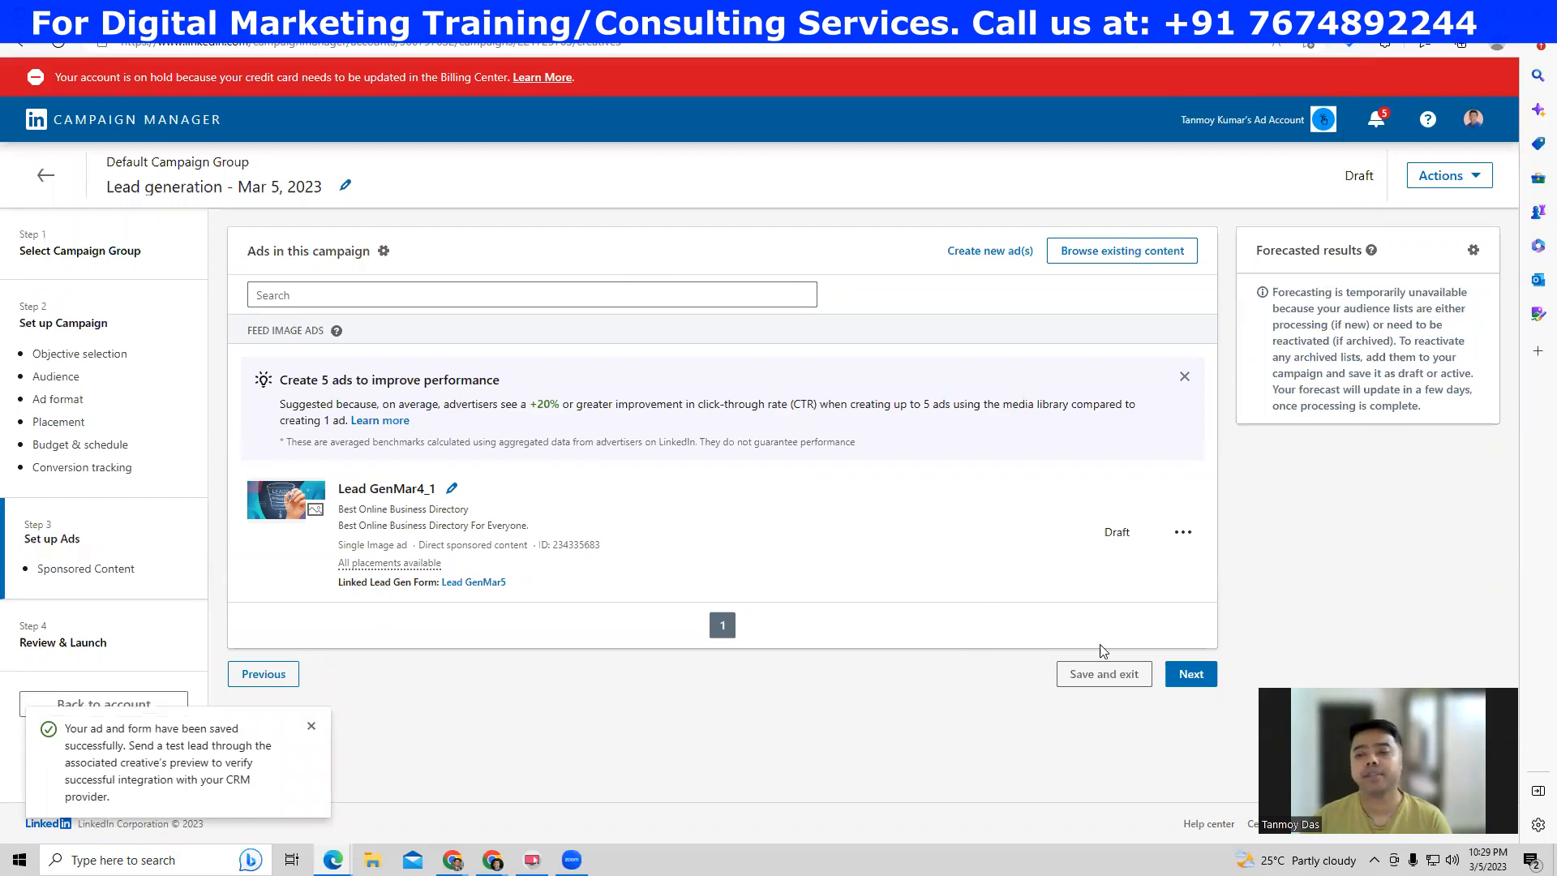
- Proceed to the campaign review, check the audience, placement, budget, conversion and ad settings, and launch the campaign
click(1187, 675)
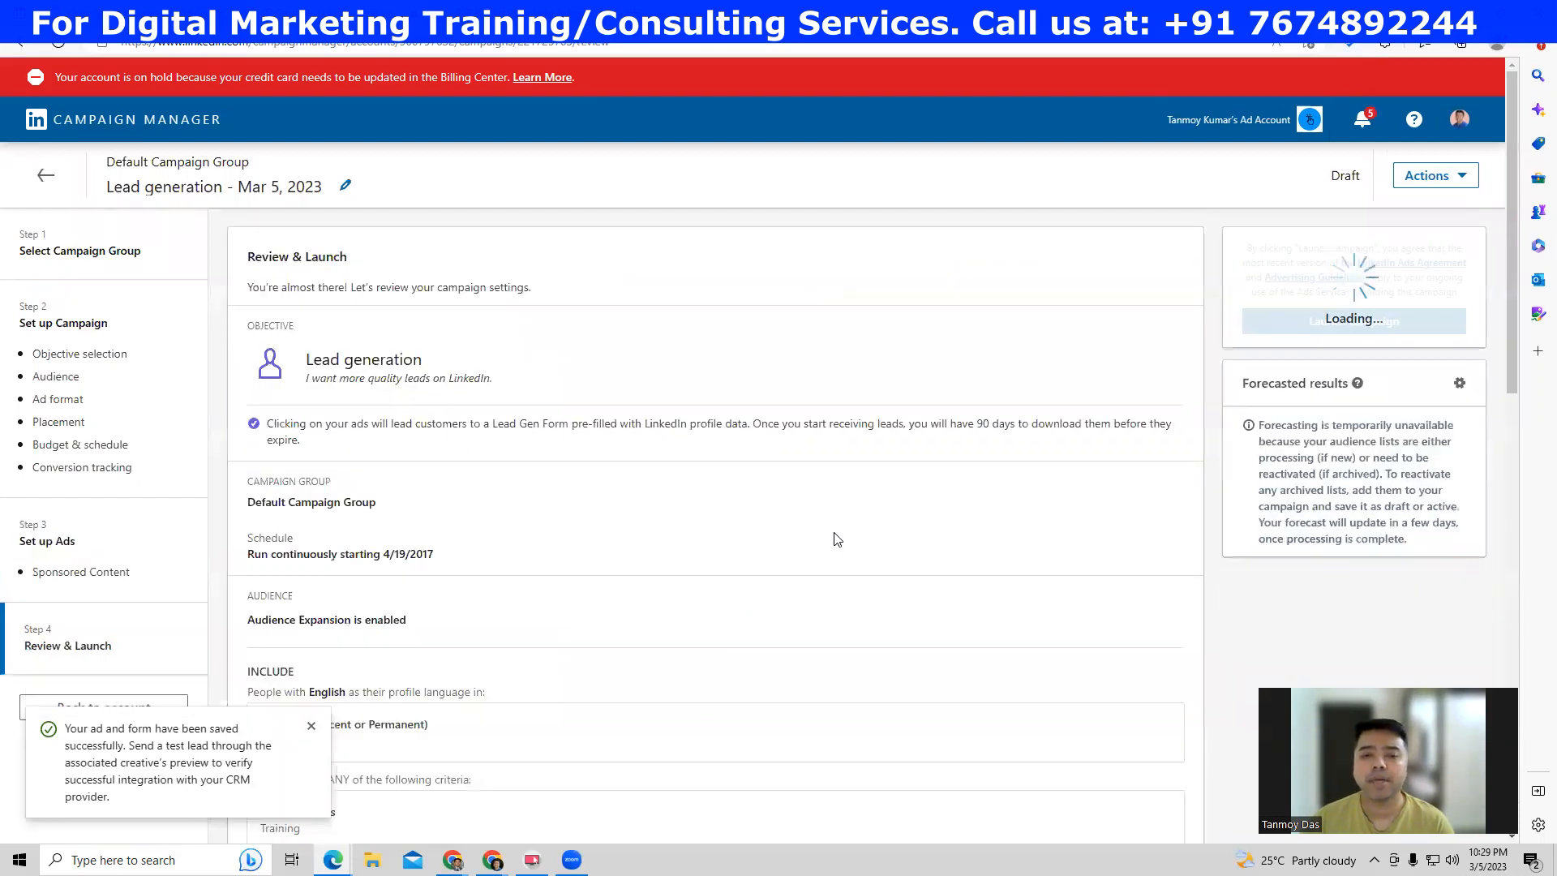
click(311, 725)
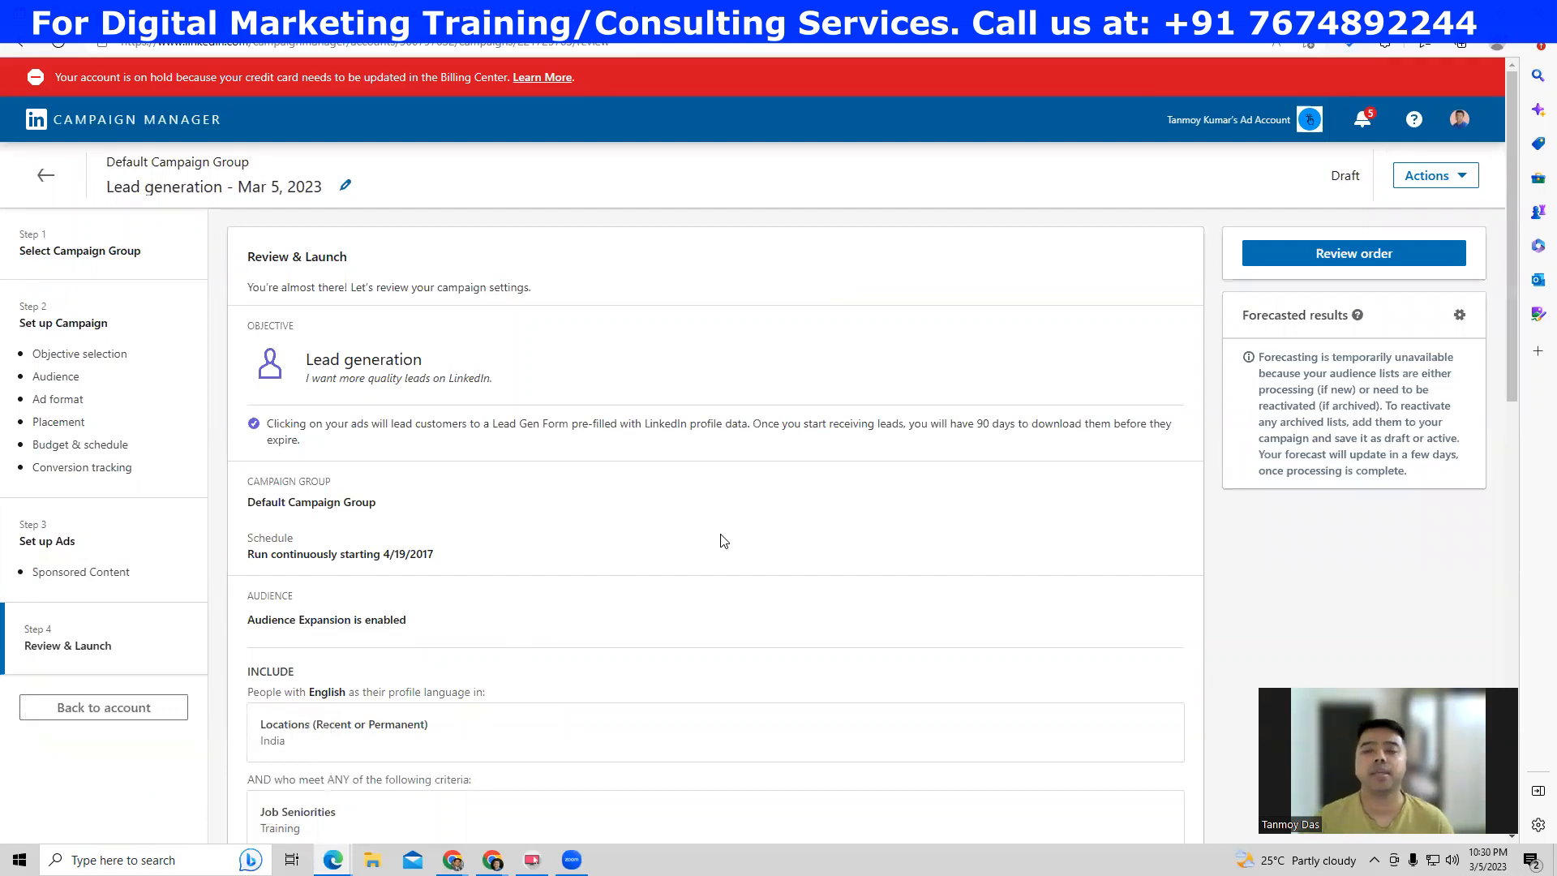
scroll(724, 541, down, 10)
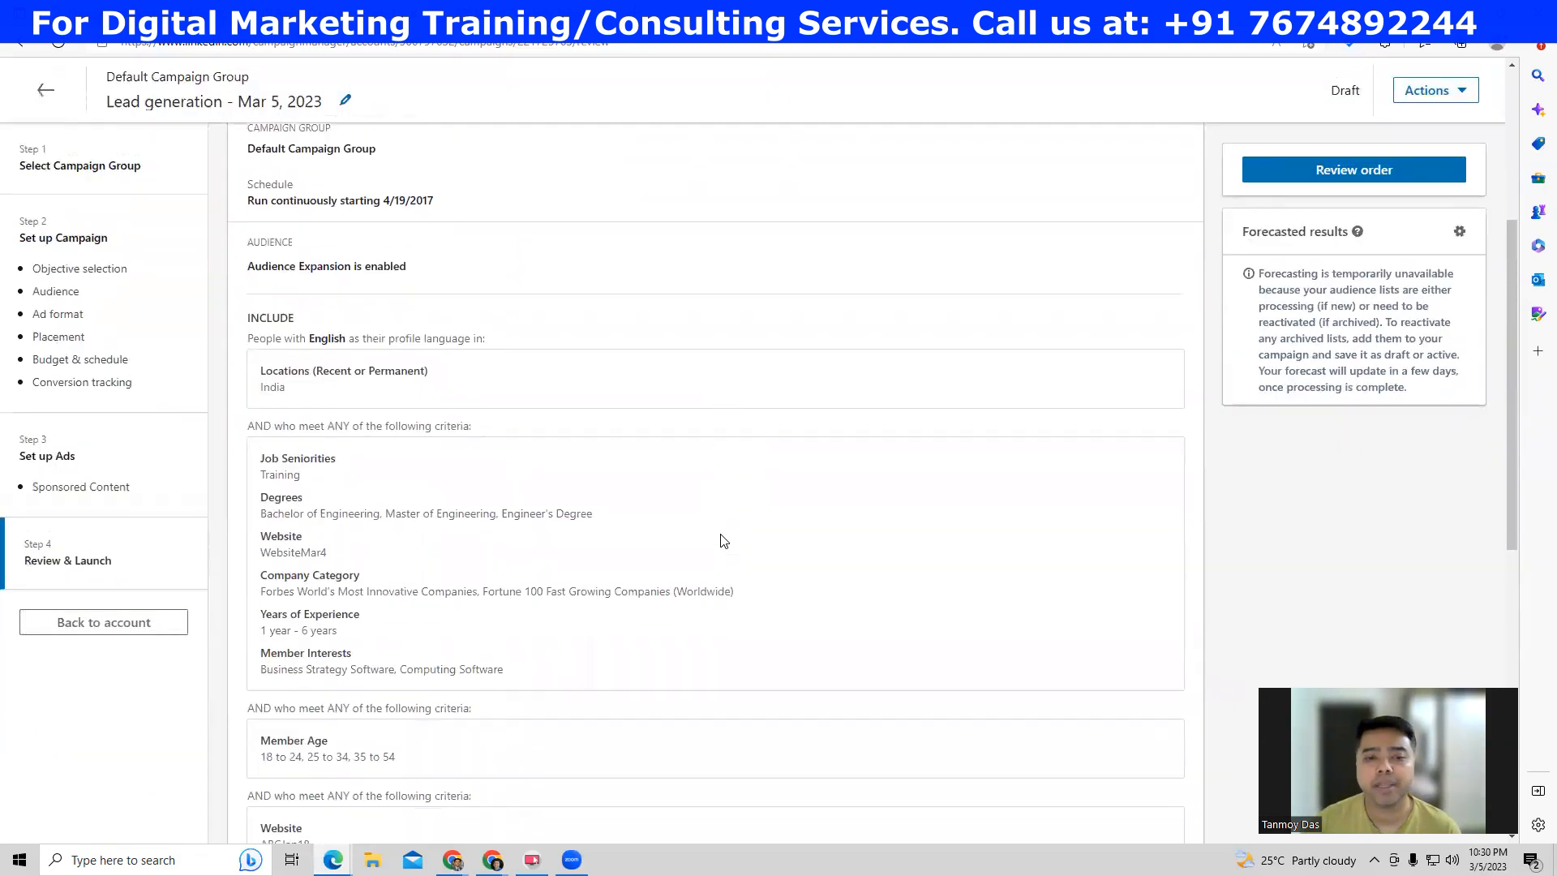
scroll(724, 541, down, 1)
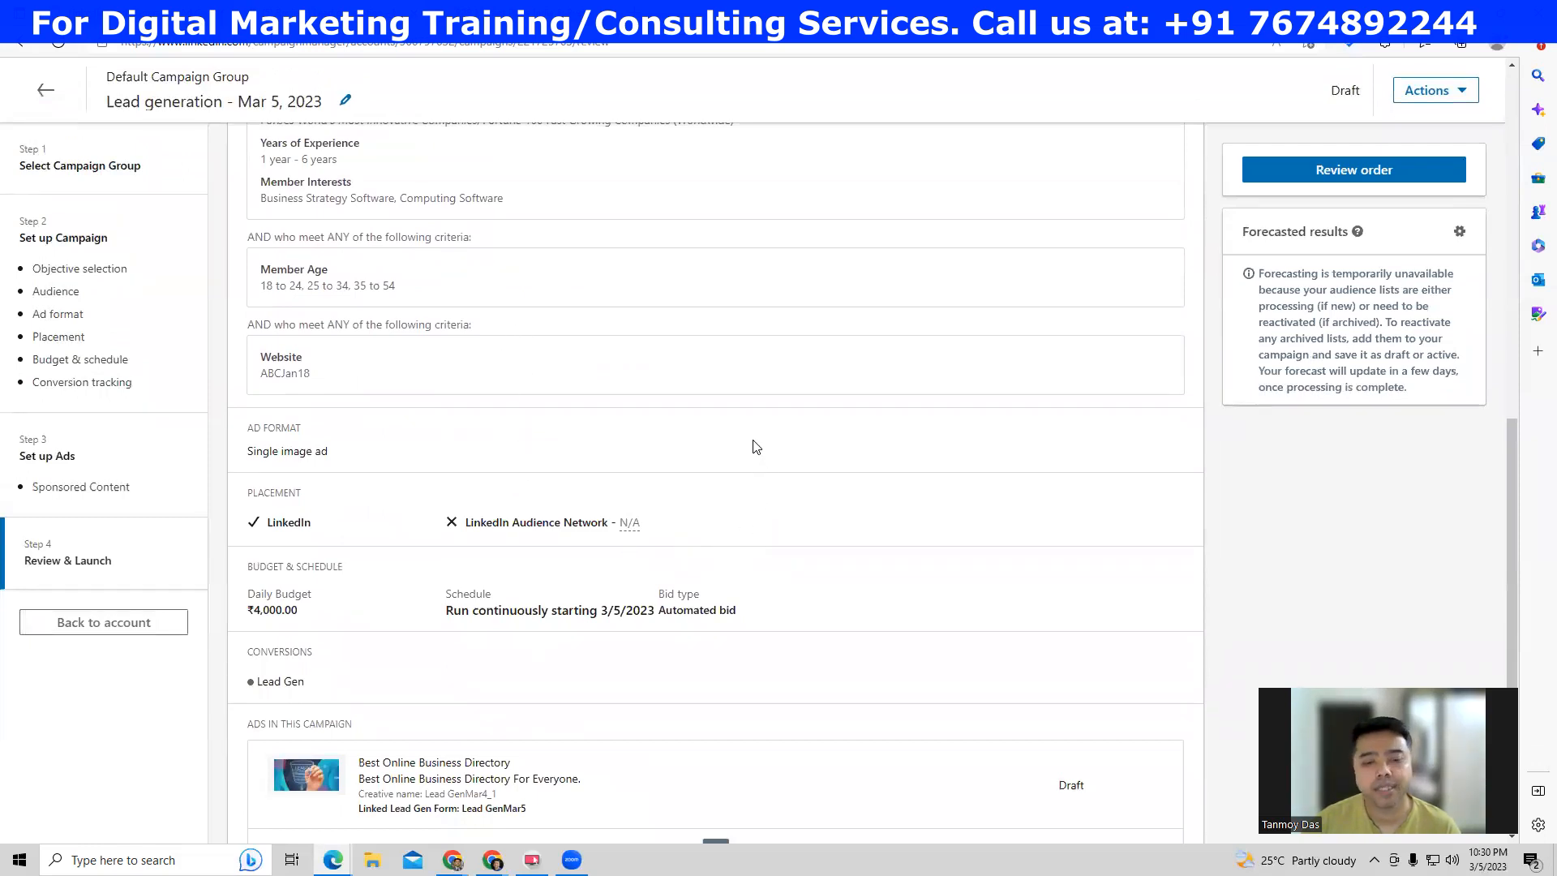
scroll(753, 446, down, 3)
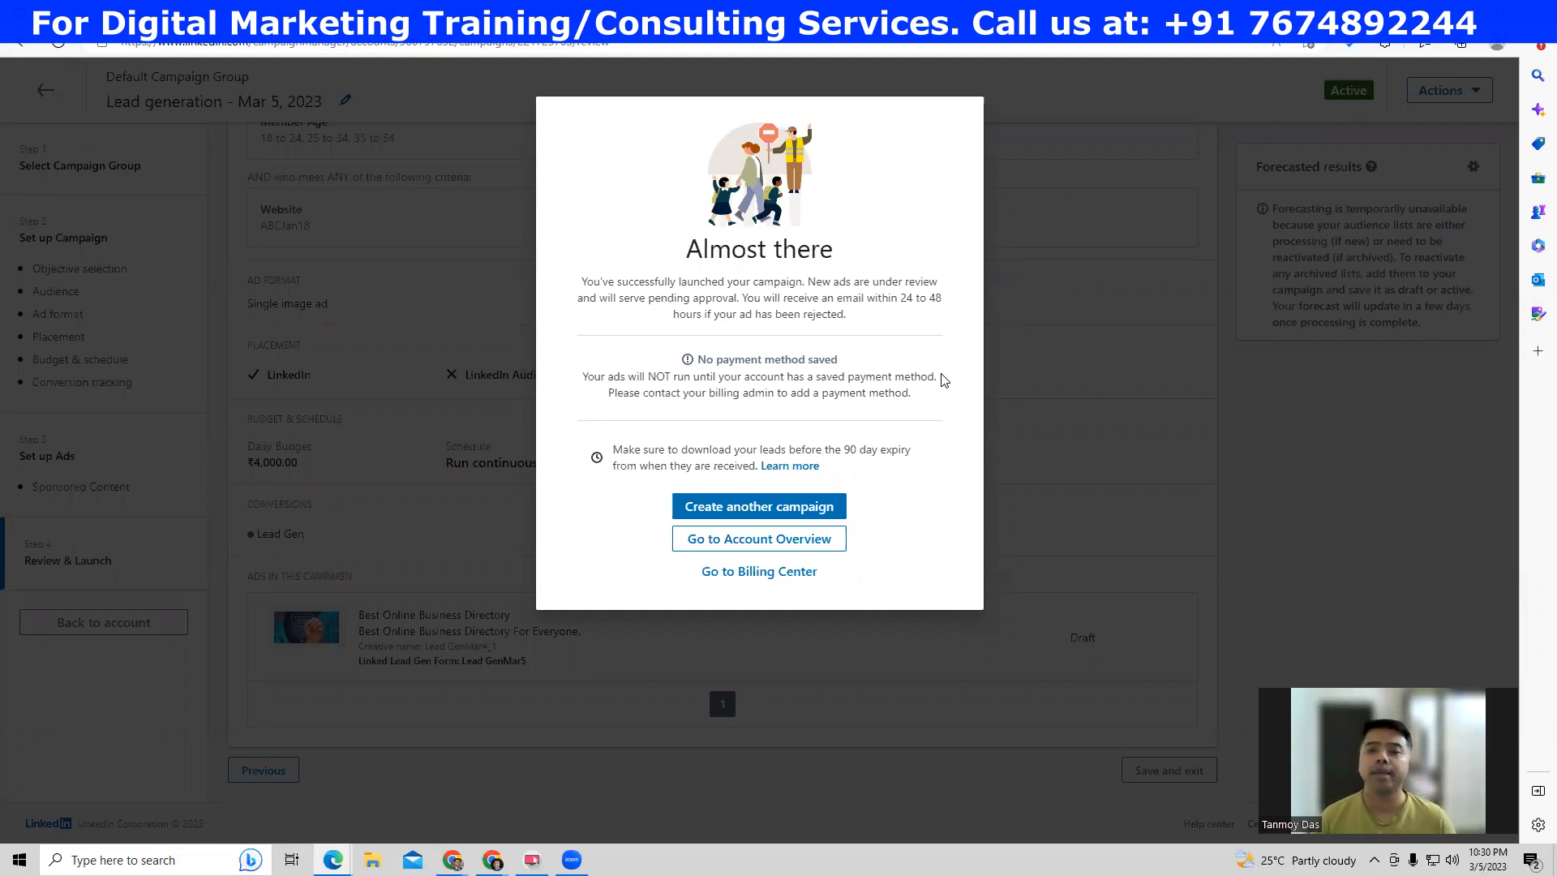
- Go to the account overview and look for the Lead generation - Mar 5, 2023 campaign in the campaign list
click(826, 532)
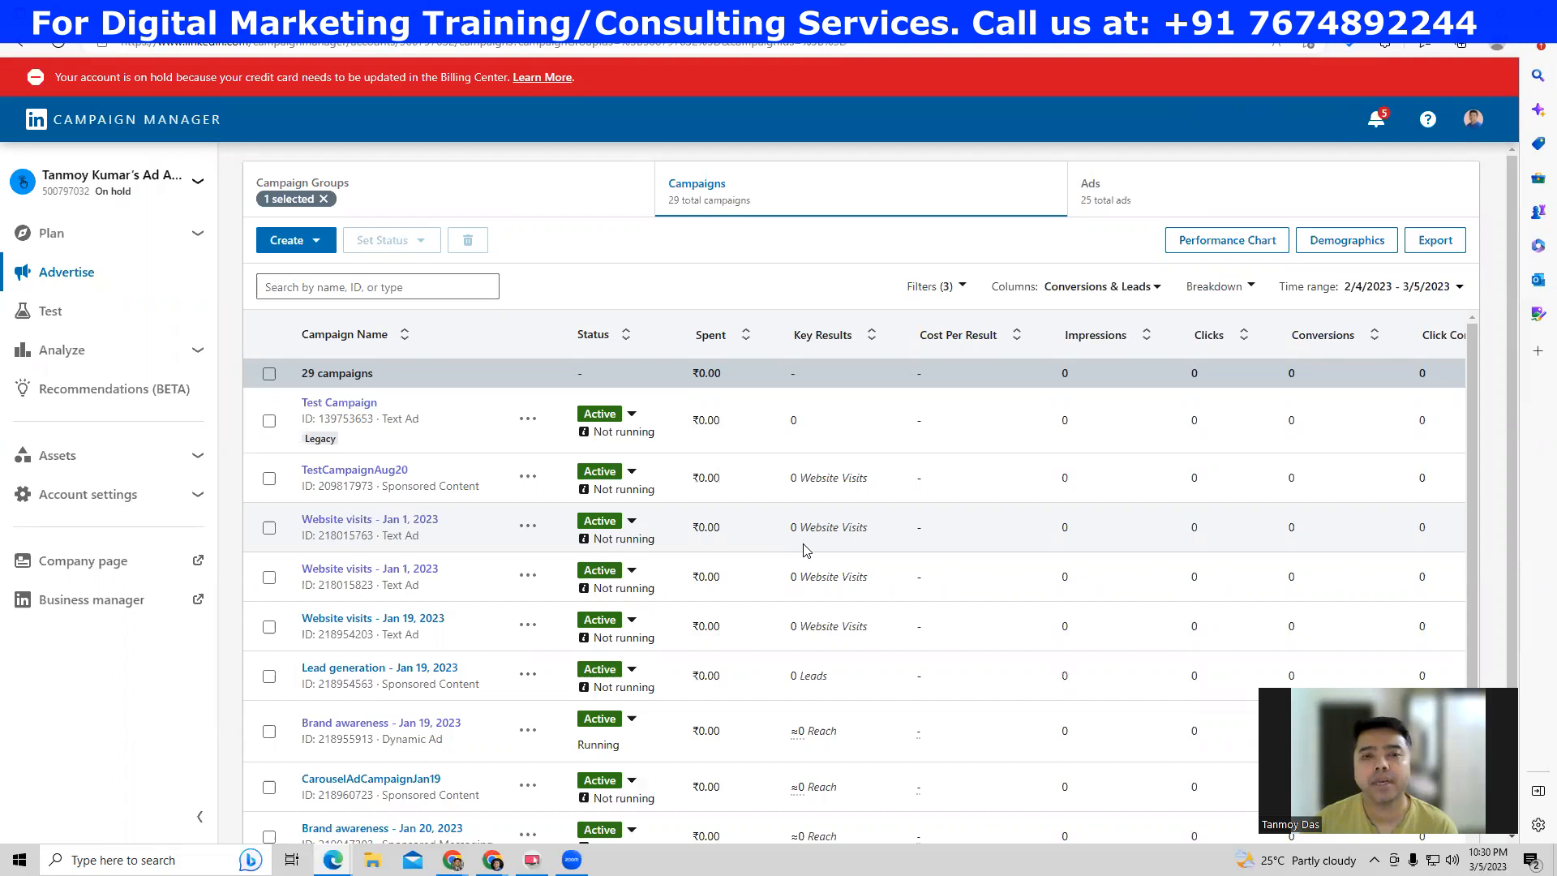
scroll(805, 550, down, 3)
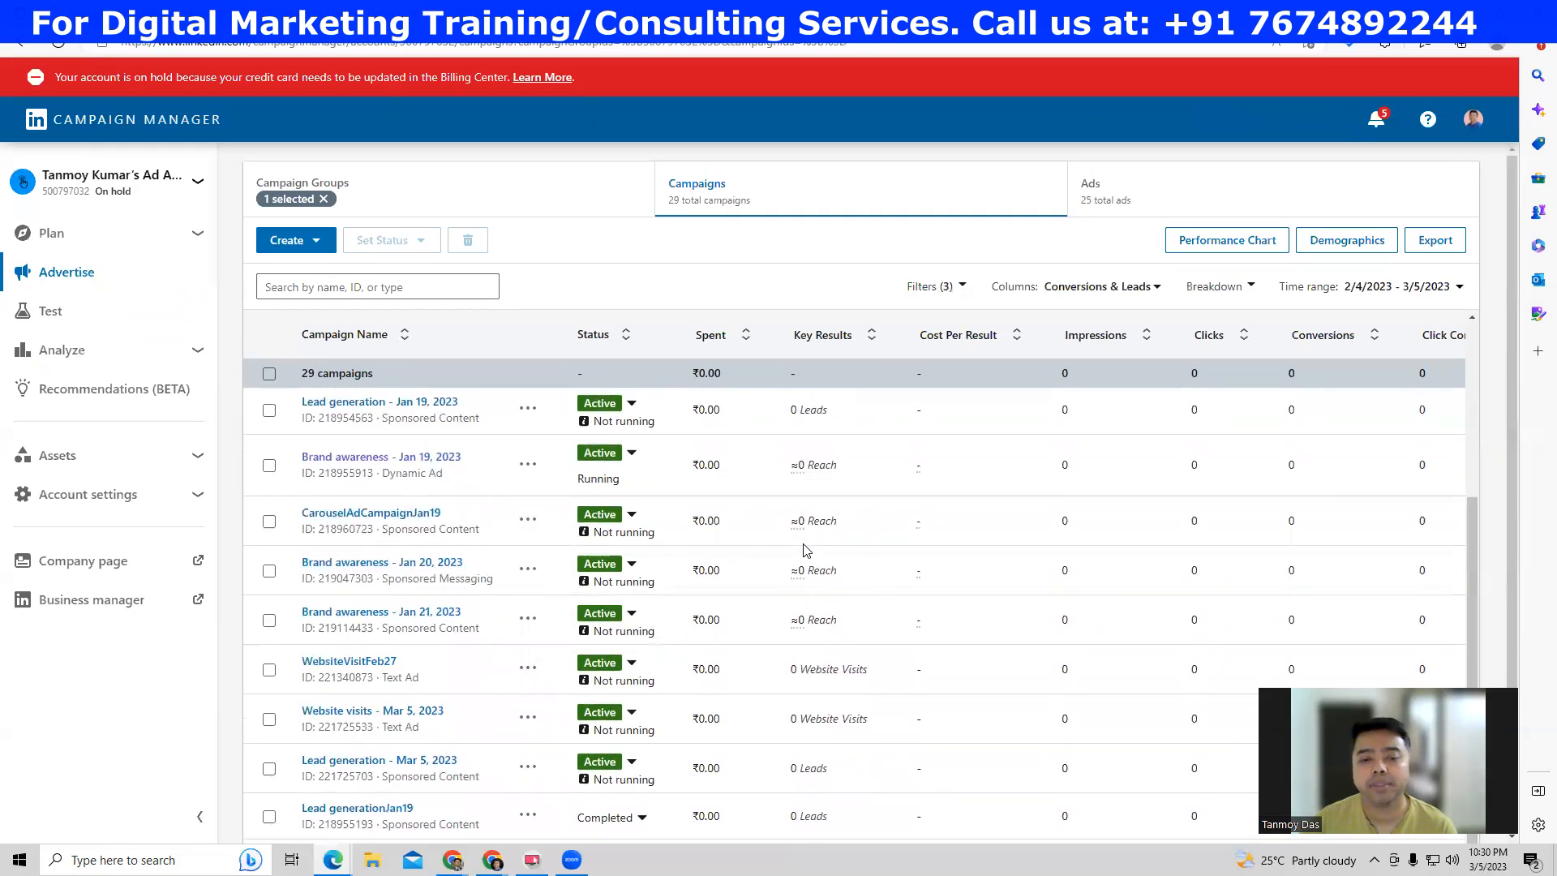